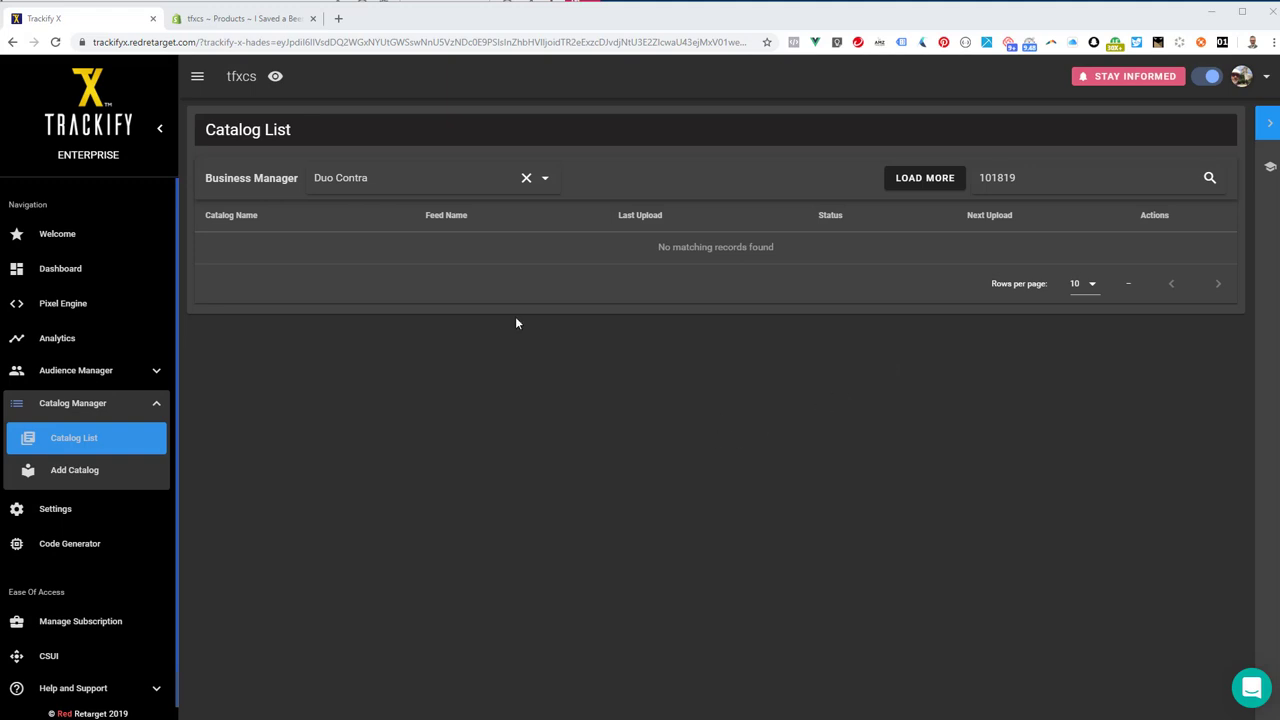
Step: Open the Add Catalog page, set the feed to use variant images, and turn off Include All Variants
{"action": "left_click", "coordinate": [76, 472]}
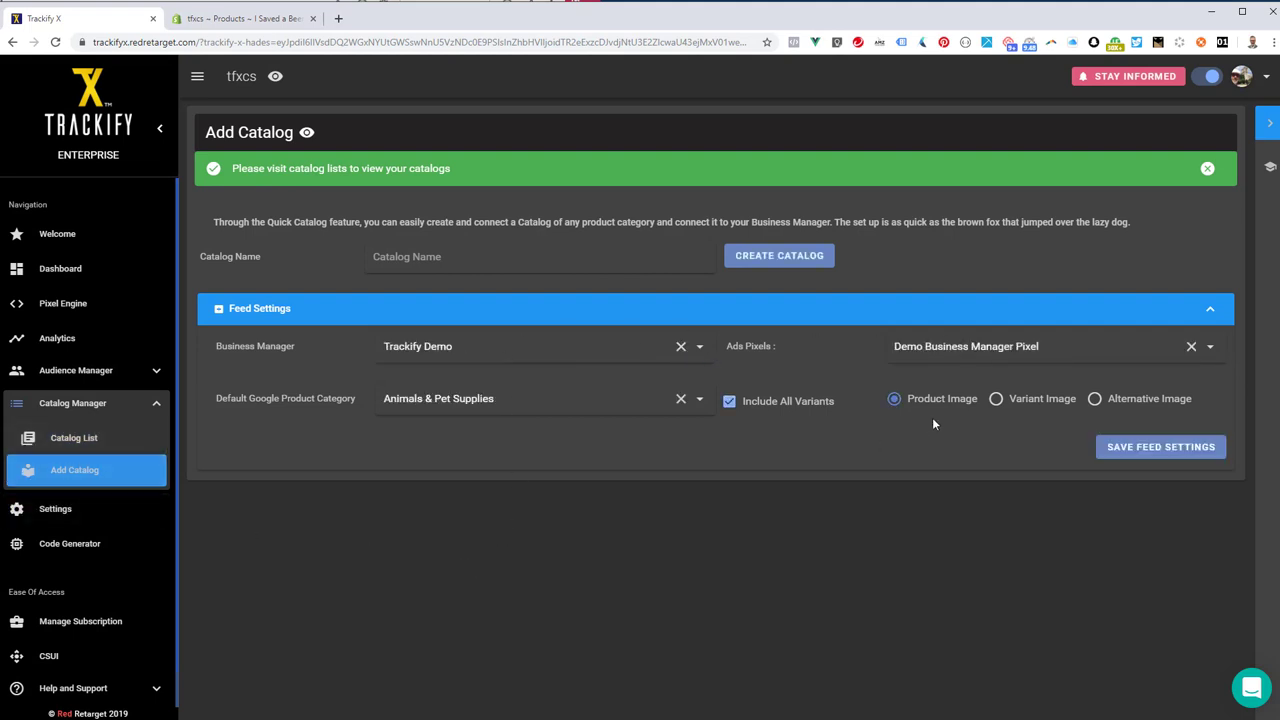
{"action": "left_click", "coordinate": [995, 398]}
{"action": "left_click", "coordinate": [729, 401]}
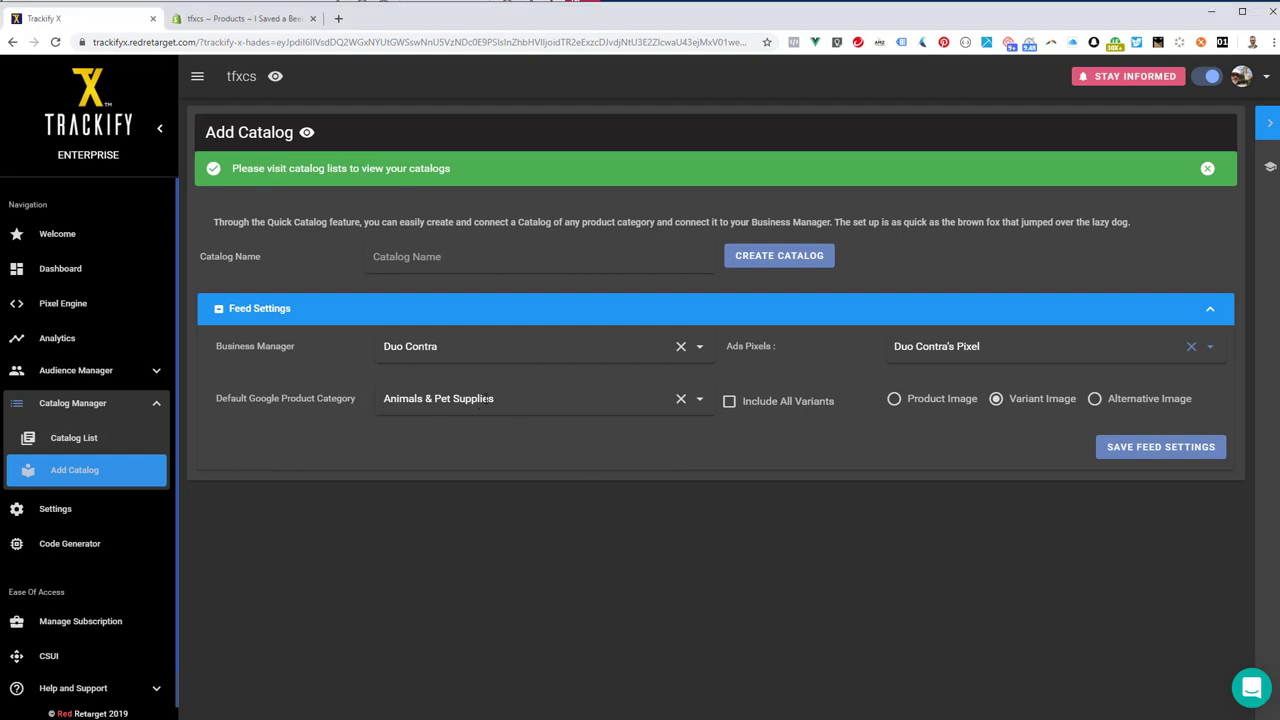
Step: Browse the default Google product categories and search them for "kitchen" and "shirt"
{"action": "left_click", "coordinate": [500, 400]}
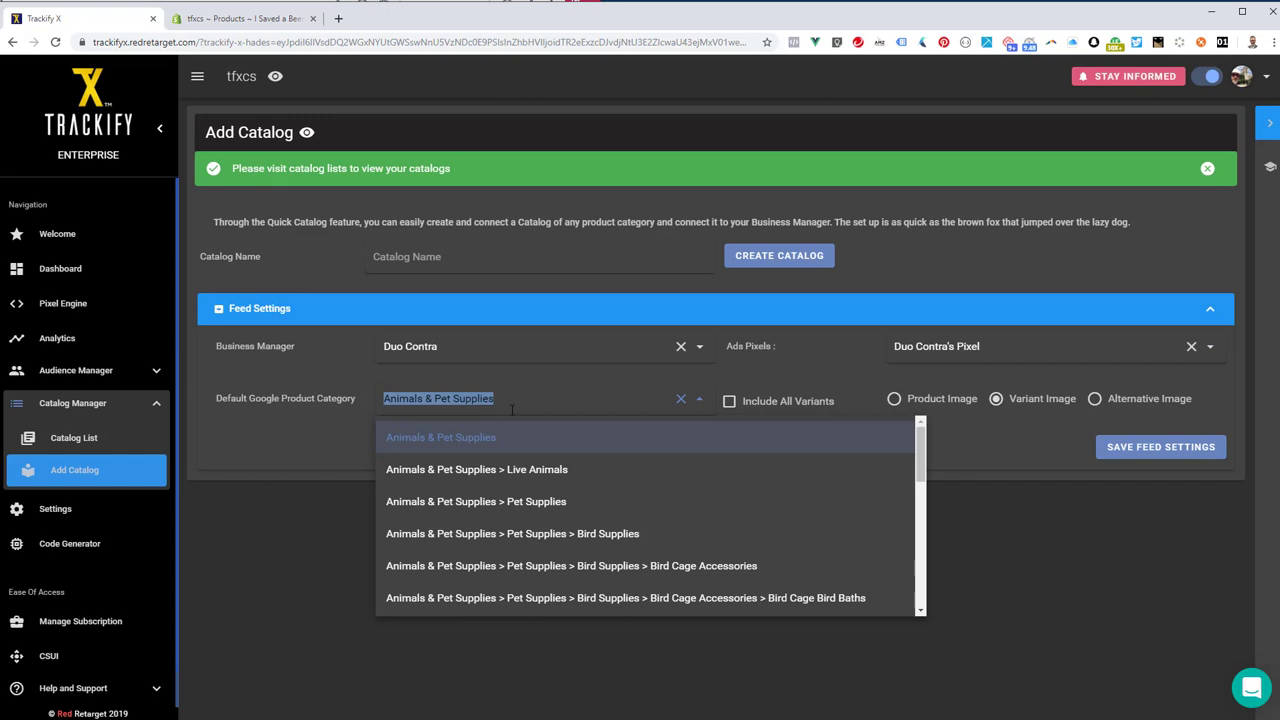
{"action": "scroll", "coordinate": [608, 508], "scroll_direction": "down", "scroll_amount": 10}
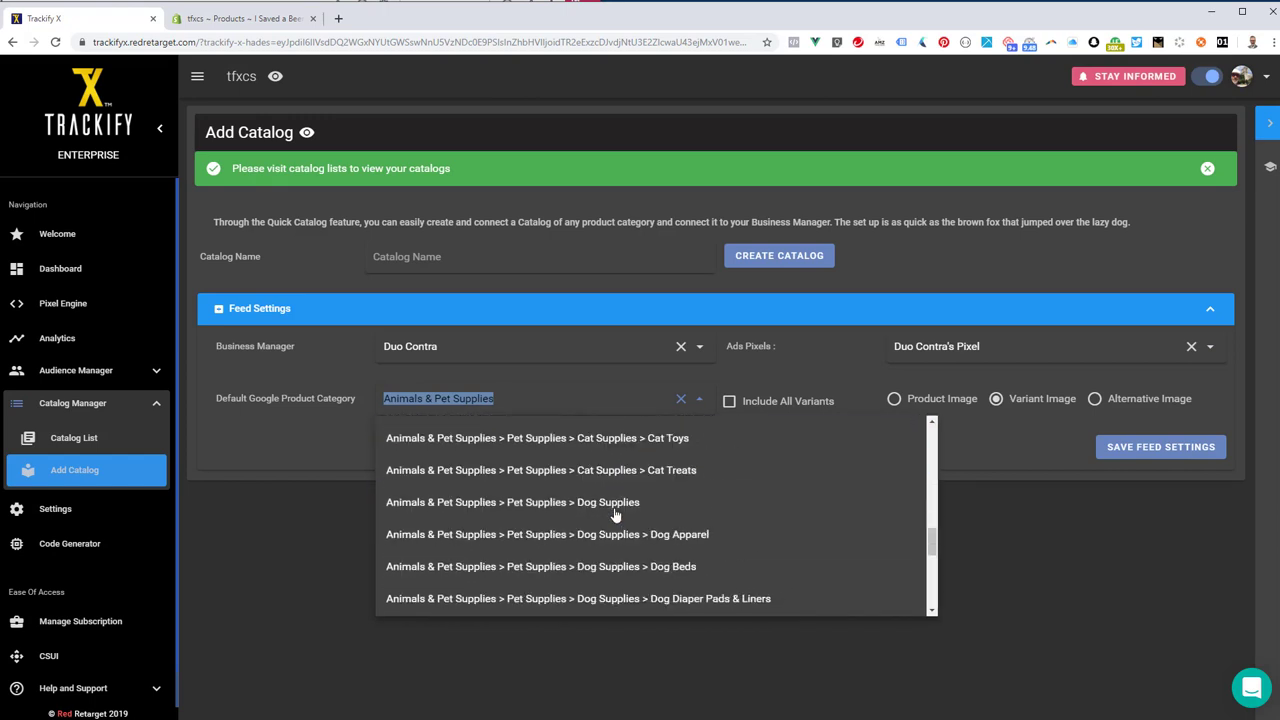
{"action": "scroll", "coordinate": [615, 514], "scroll_direction": "down", "scroll_amount": 12}
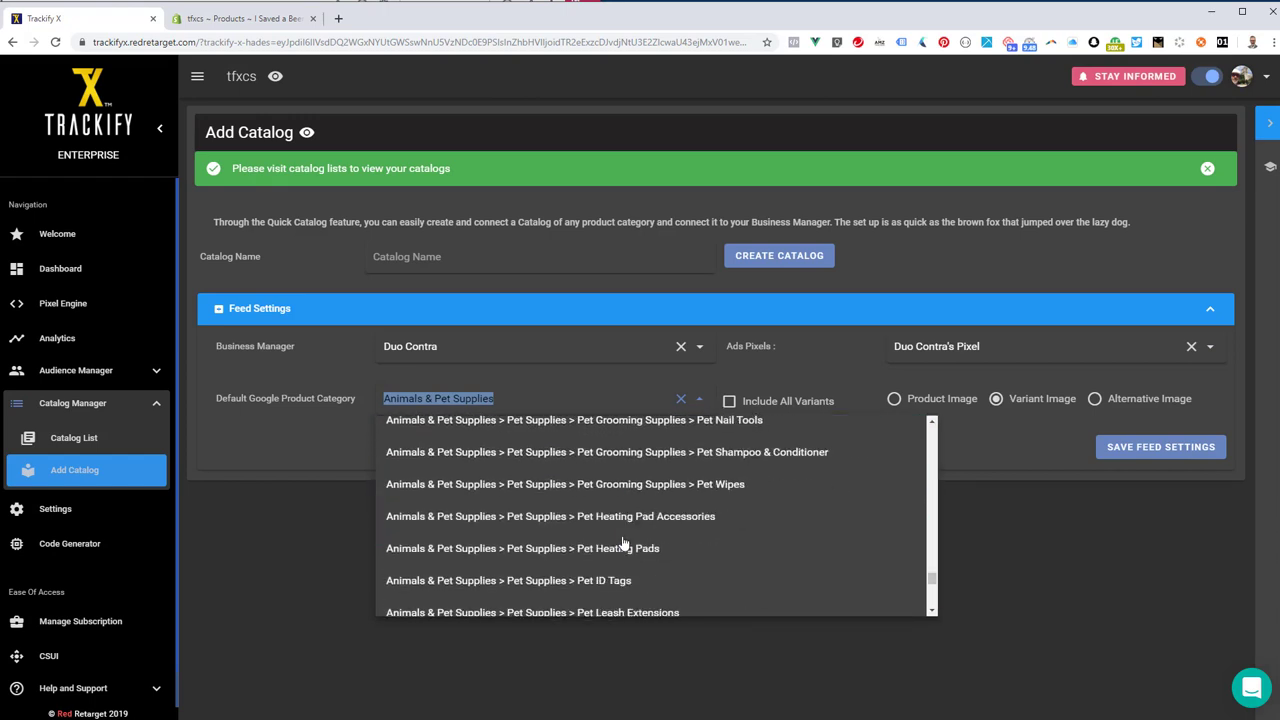
{"action": "scroll", "coordinate": [622, 543], "scroll_direction": "up", "scroll_amount": 15}
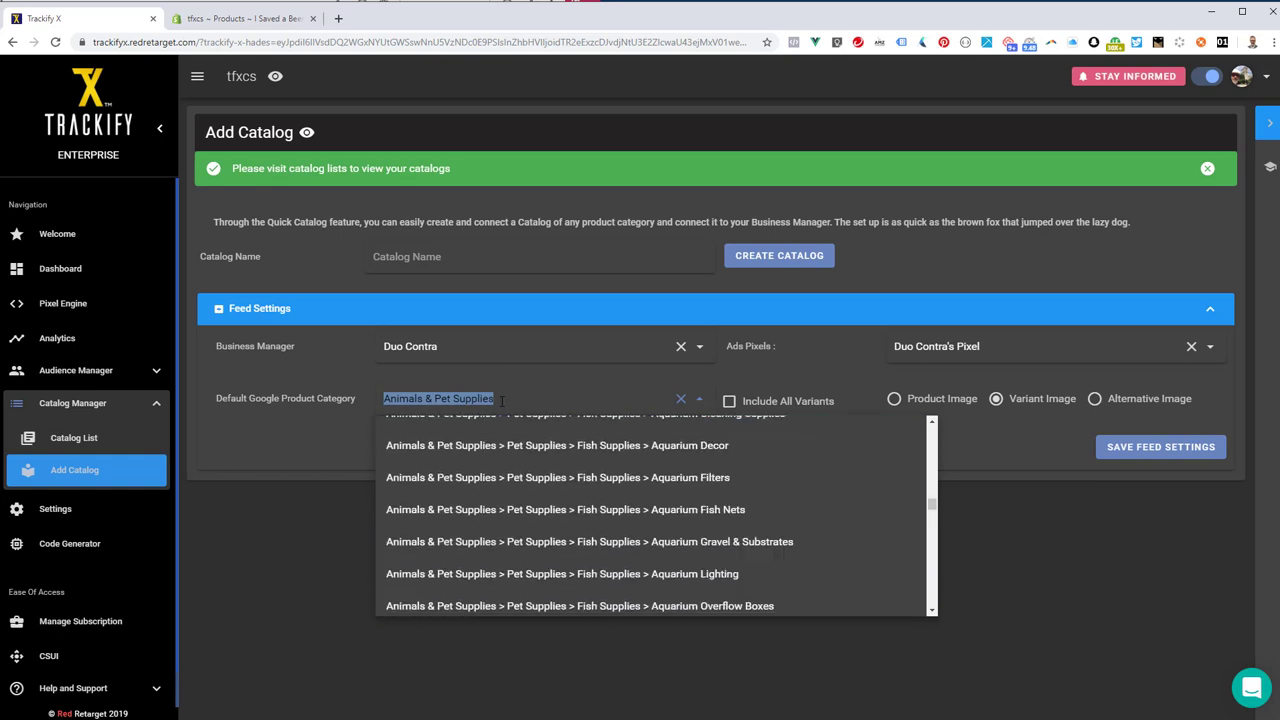
{"action": "left_click_drag", "start_coordinate": [476, 399], "coordinate": [383, 398]}
{"action": "type", "text": "kithe"}
{"action": "double_click", "coordinate": [384, 398]}
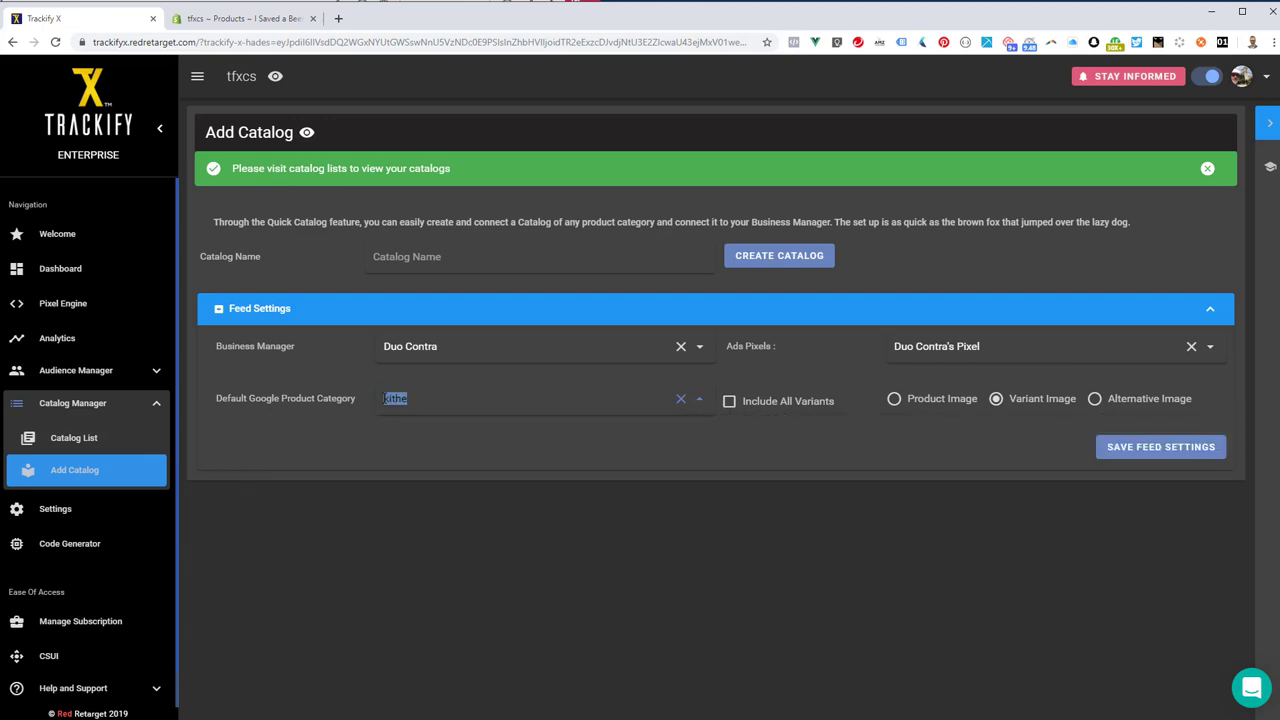
{"action": "type", "text": "kitchen"}
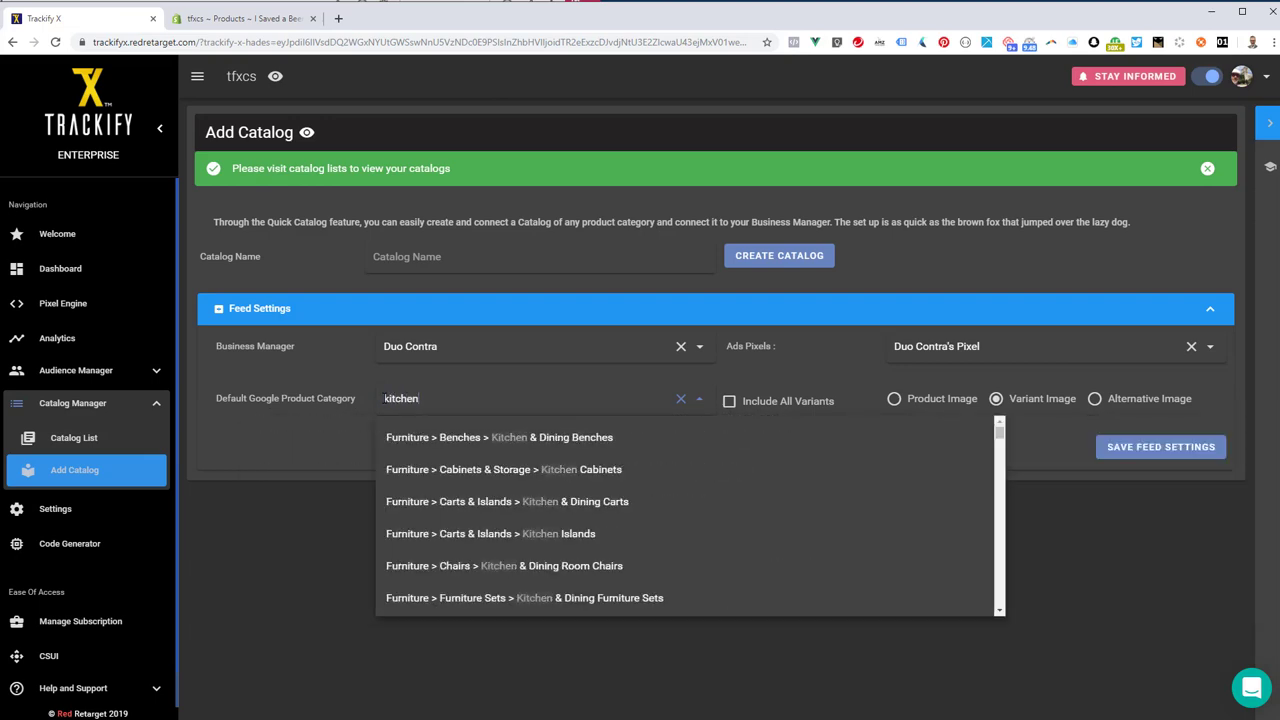
{"action": "scroll", "coordinate": [514, 506], "scroll_direction": "down", "scroll_amount": 10}
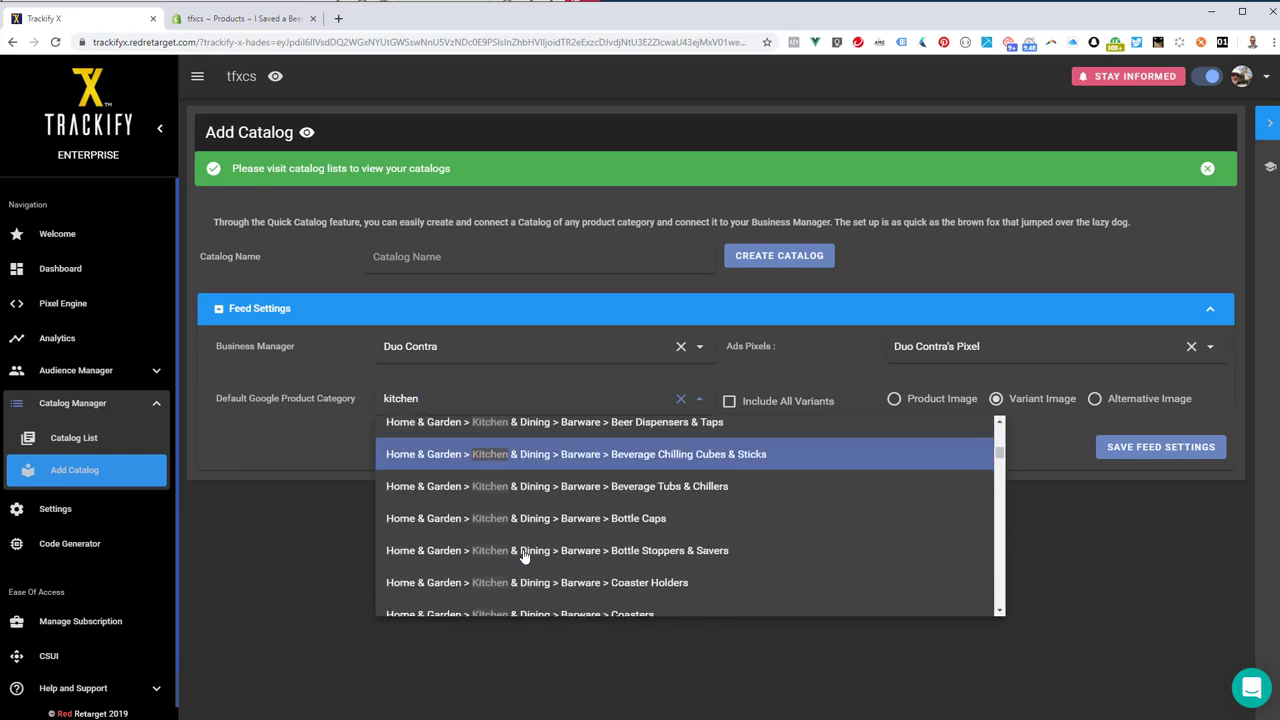
{"action": "scroll", "coordinate": [523, 556], "scroll_direction": "down", "scroll_amount": 10}
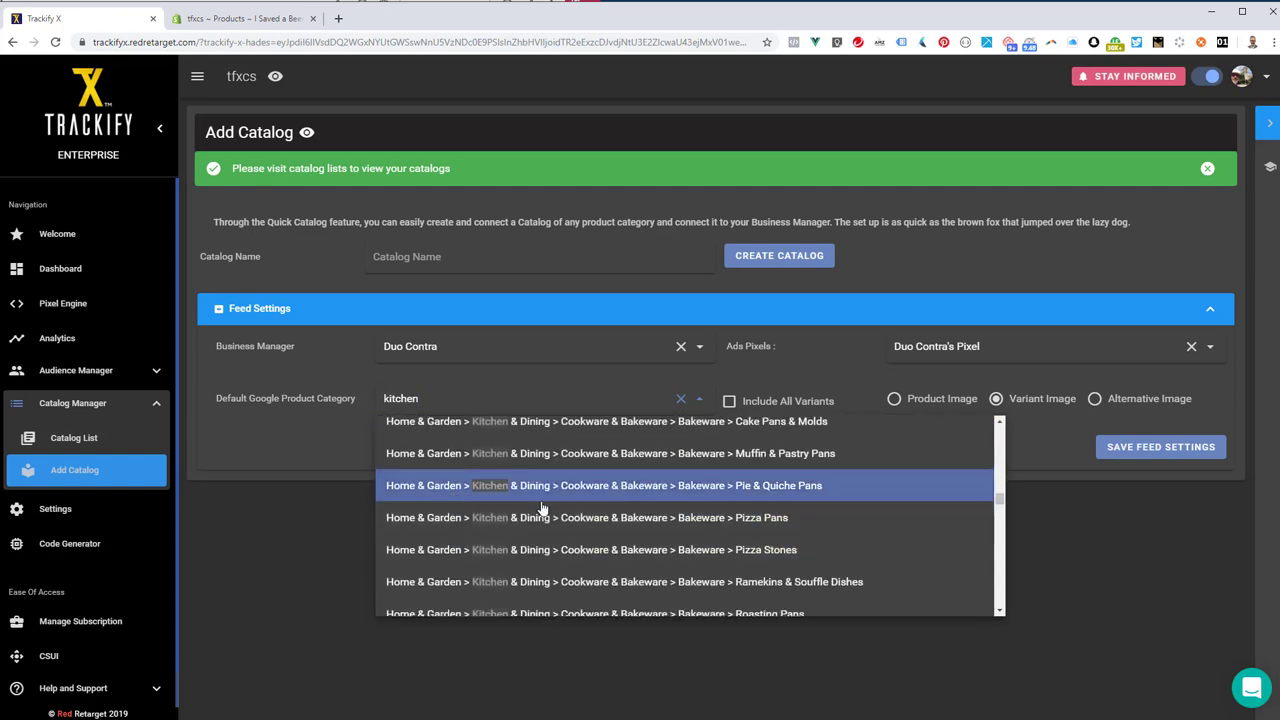
{"action": "scroll", "coordinate": [743, 548], "scroll_direction": "up", "scroll_amount": 10}
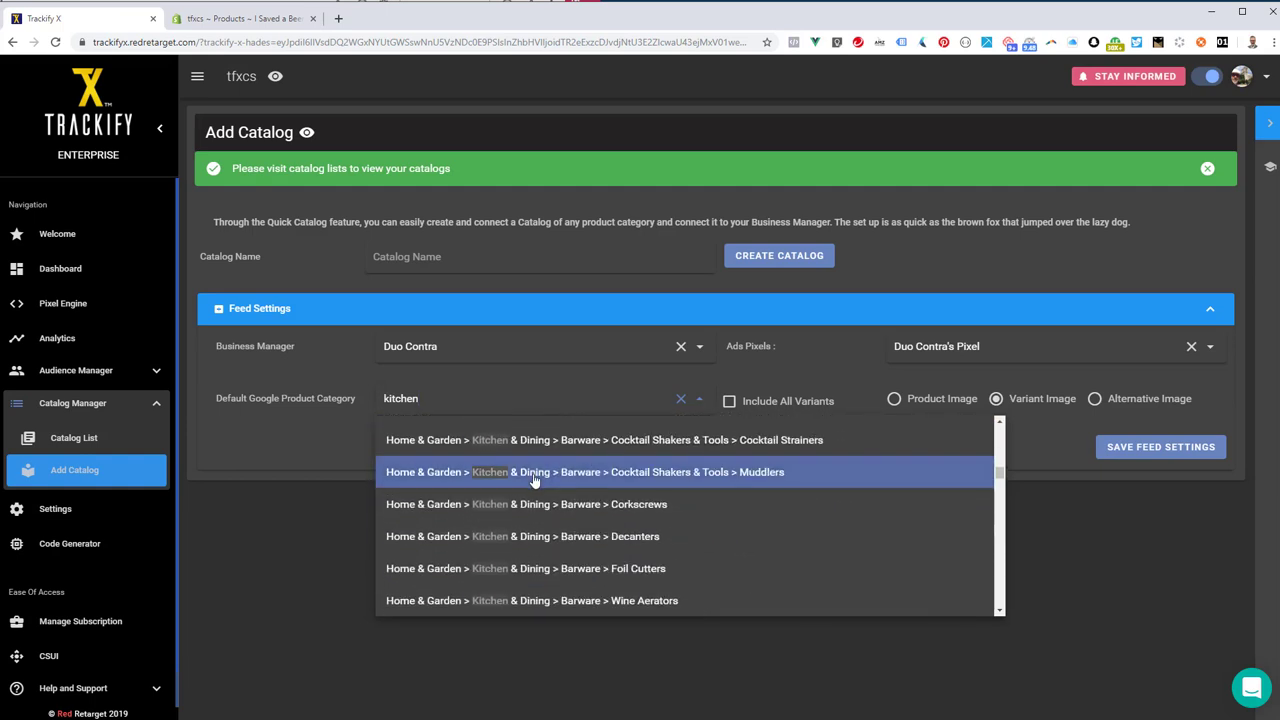
{"action": "double_click", "coordinate": [393, 399]}
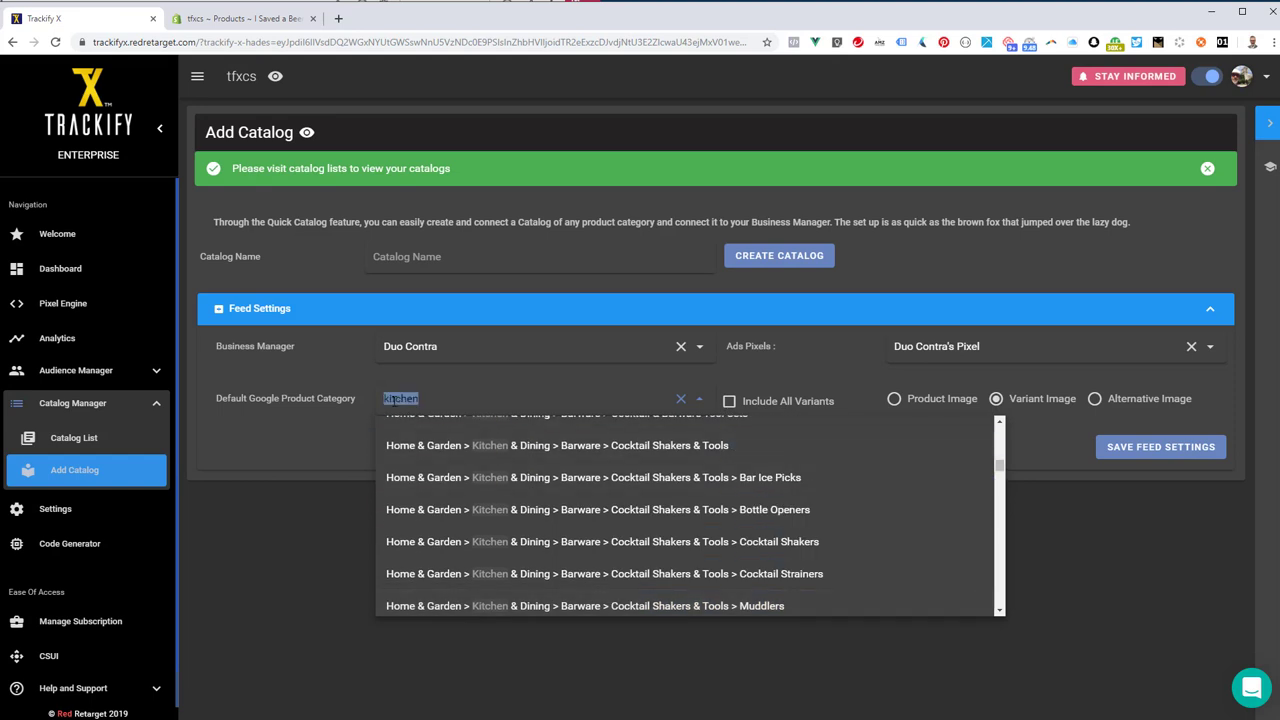
{"action": "type", "text": "shirt"}
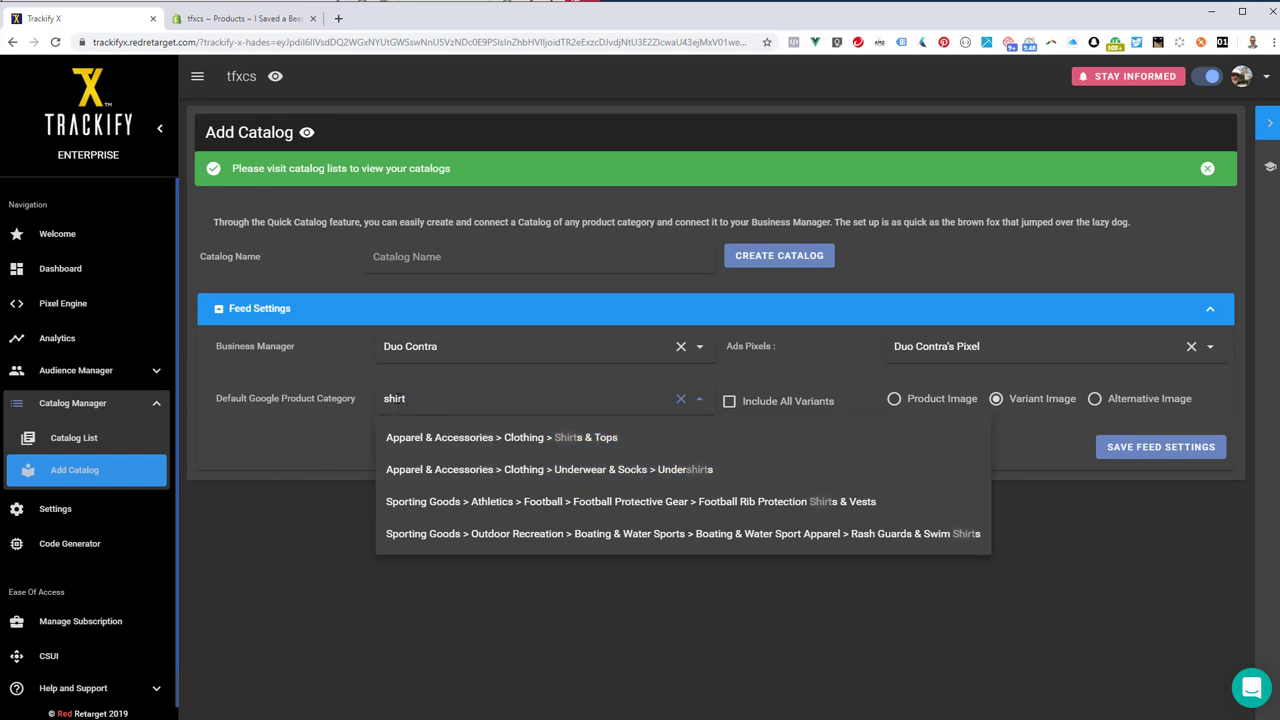
Step: Filter the default Google product categories by "app" and choose Apparel & Accessories
{"action": "double_click", "coordinate": [399, 398]}
{"action": "type", "text": "apparel"}
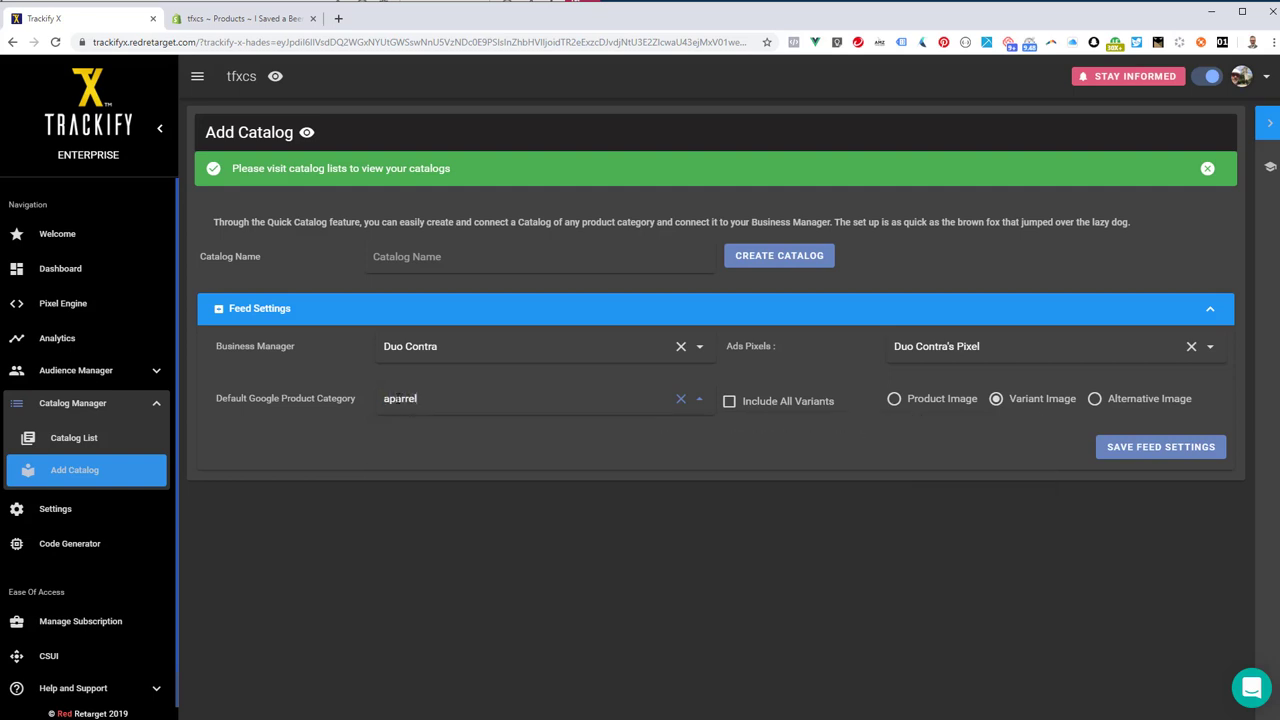
{"action": "key", "text": "BackSpace"}
{"action": "key", "text": "BackSpace"}
{"action": "key", "text": "BackSpace"}
{"action": "key", "text": "BackSpace"}
{"action": "key", "text": "BackSpace"}
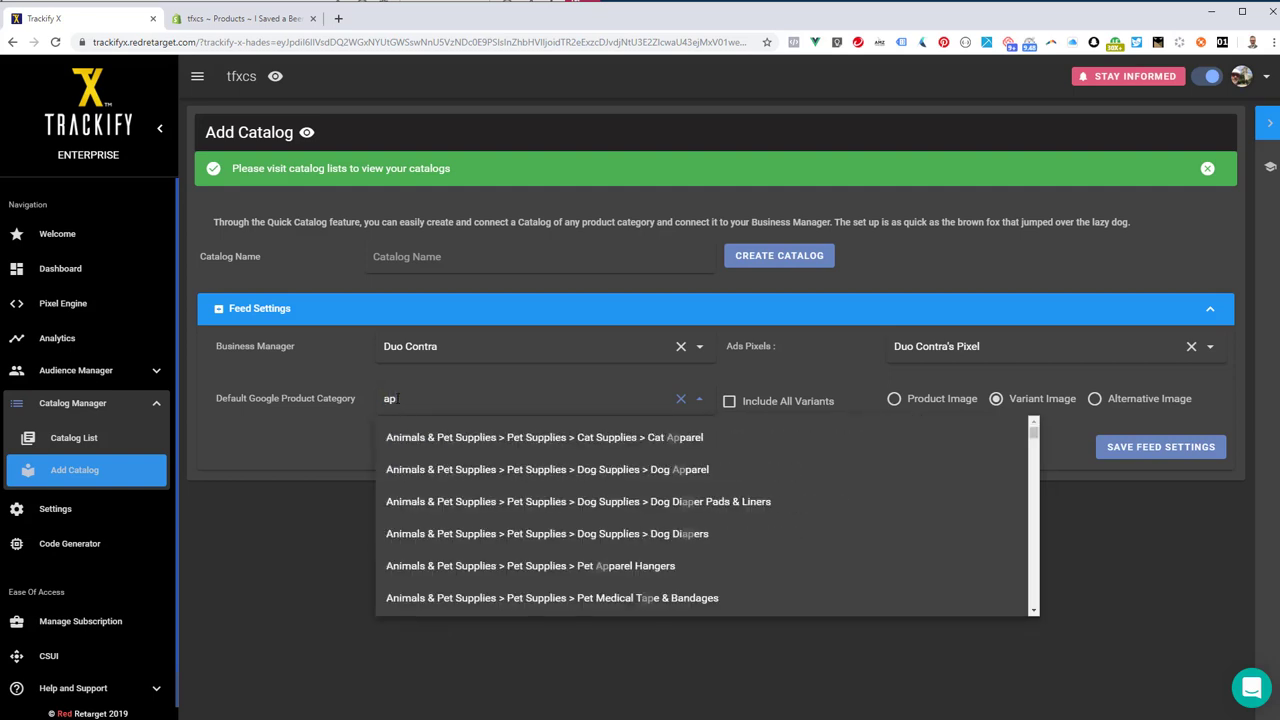
{"action": "type", "text": "arre"}
{"action": "key", "text": "BackSpace"}
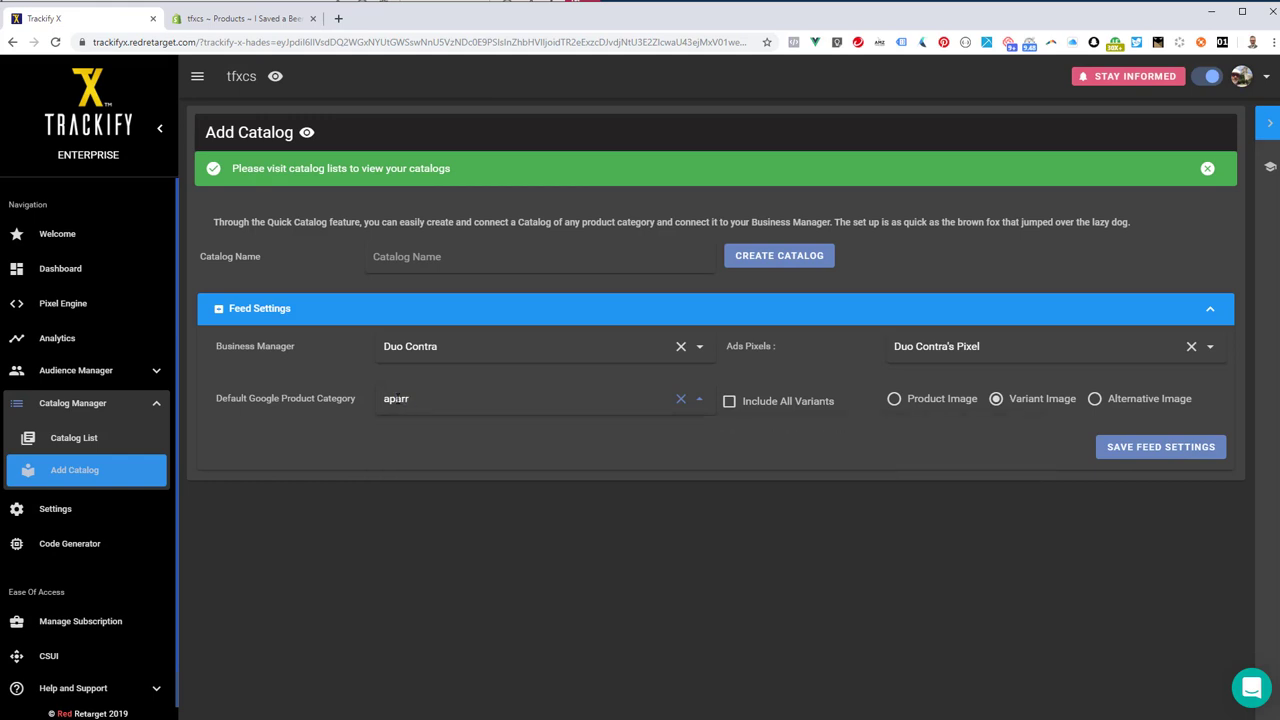
{"action": "key", "text": "BackSpace"}
{"action": "key", "text": "BackSpace"}
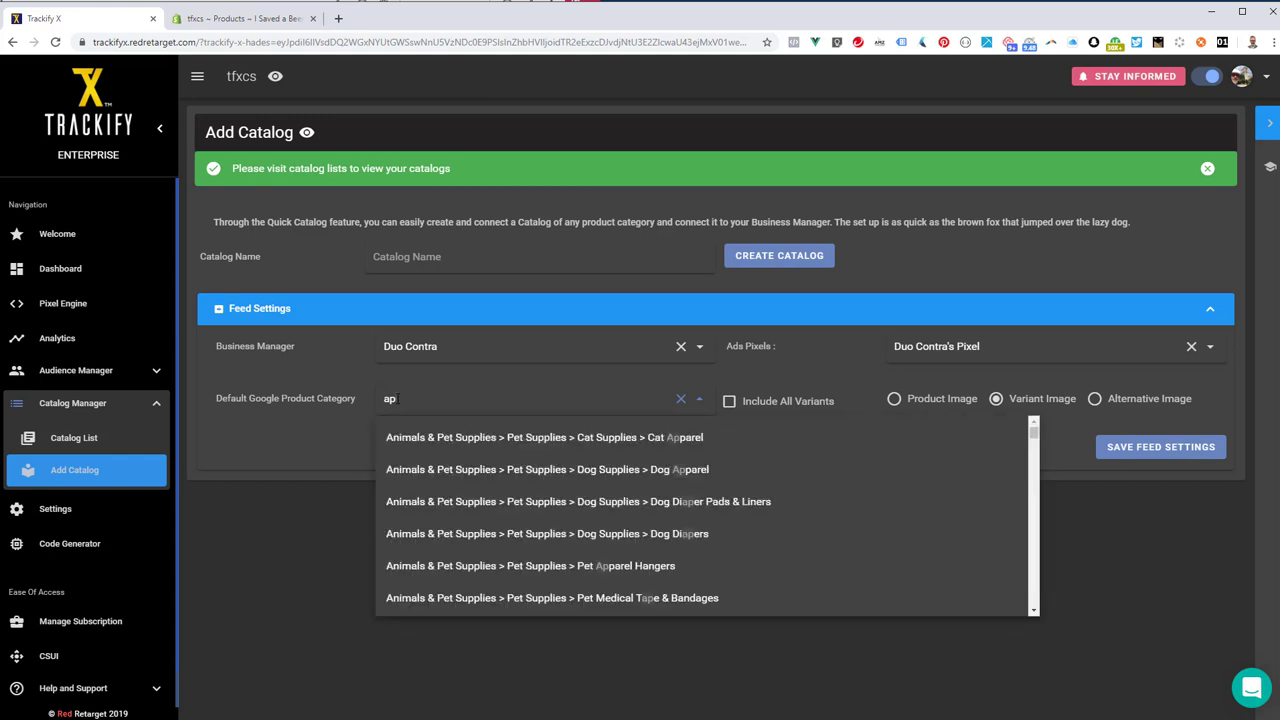
{"action": "type", "text": "pp"}
{"action": "key", "text": "BackSpace"}
{"action": "key", "text": "BackSpace"}
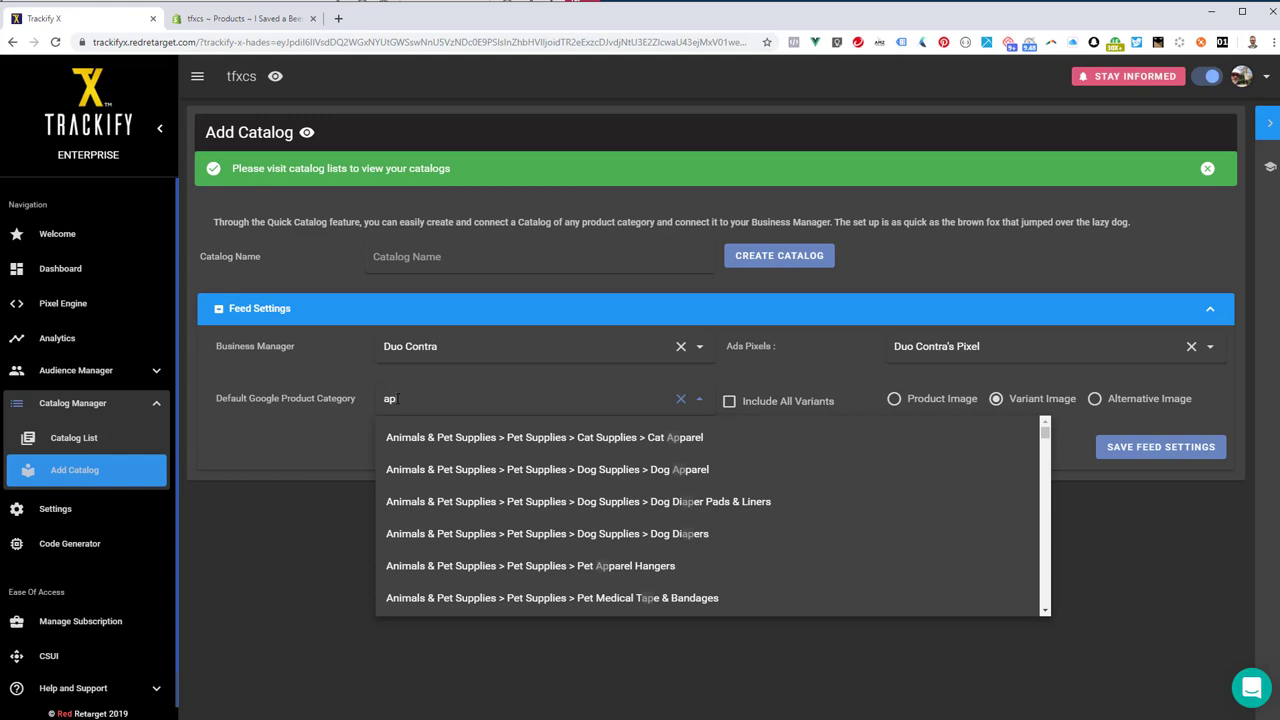
{"action": "type", "text": "l"}
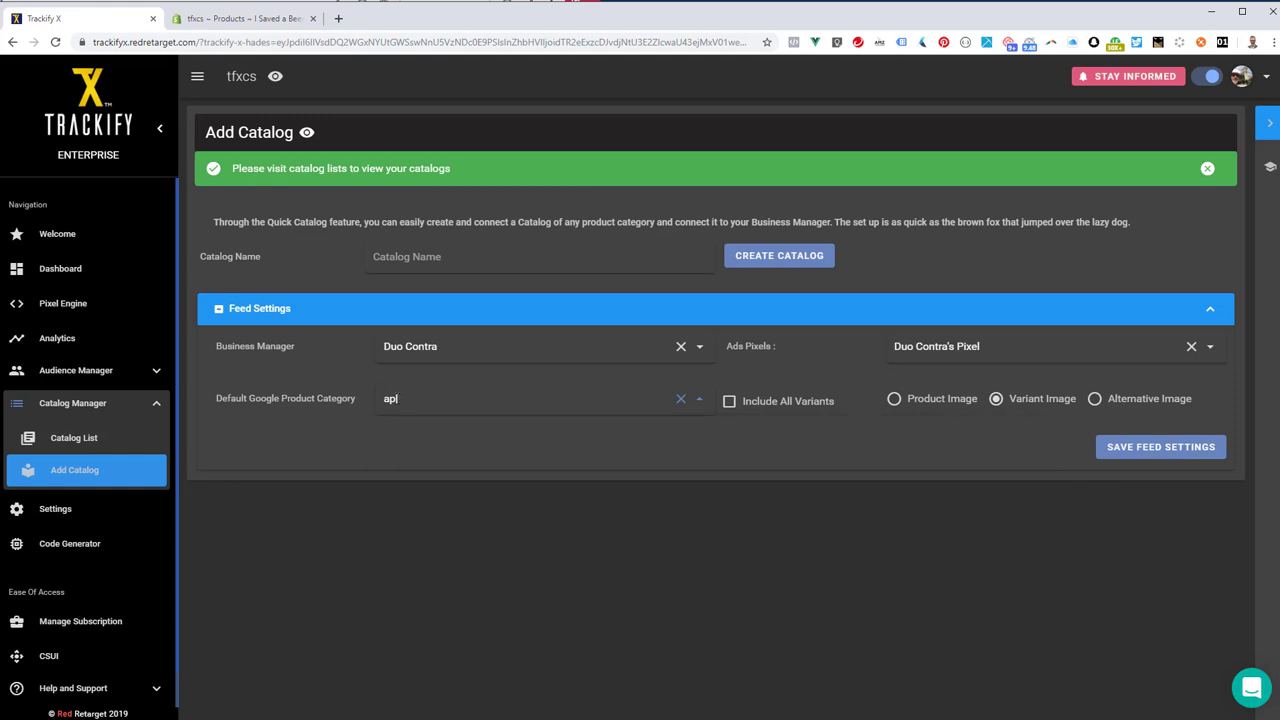
{"action": "key", "text": "BackSpace"}
{"action": "type", "text": "p"}
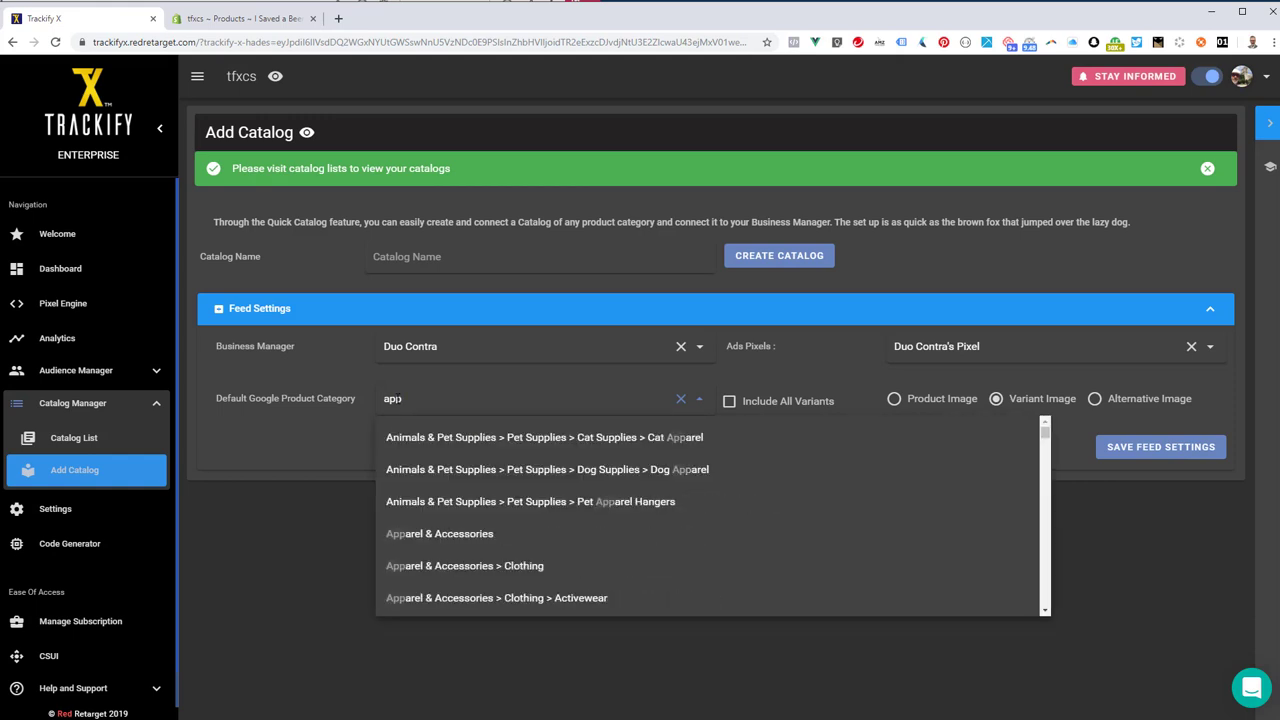
{"action": "left_click", "coordinate": [405, 533]}
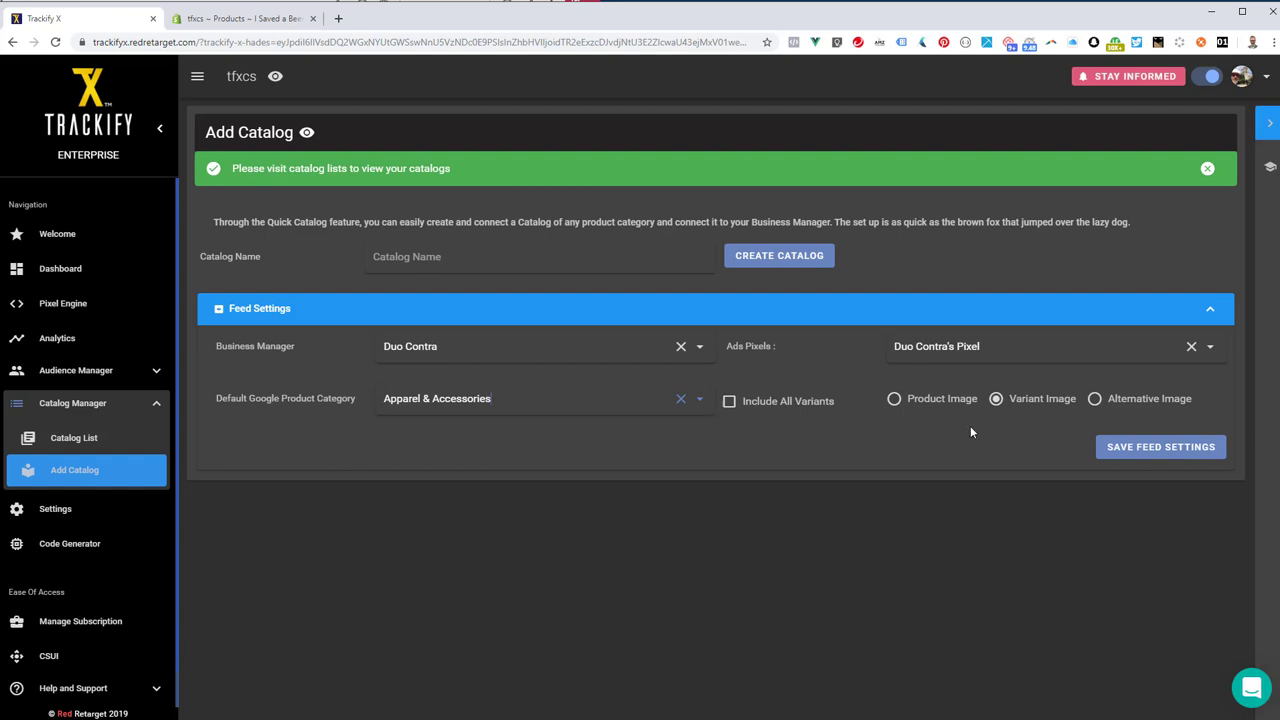
Step: Switch to the beer T-shirt product in Shopify, enlarge the page, and examine its images and variants
{"action": "left_click", "coordinate": [236, 28]}
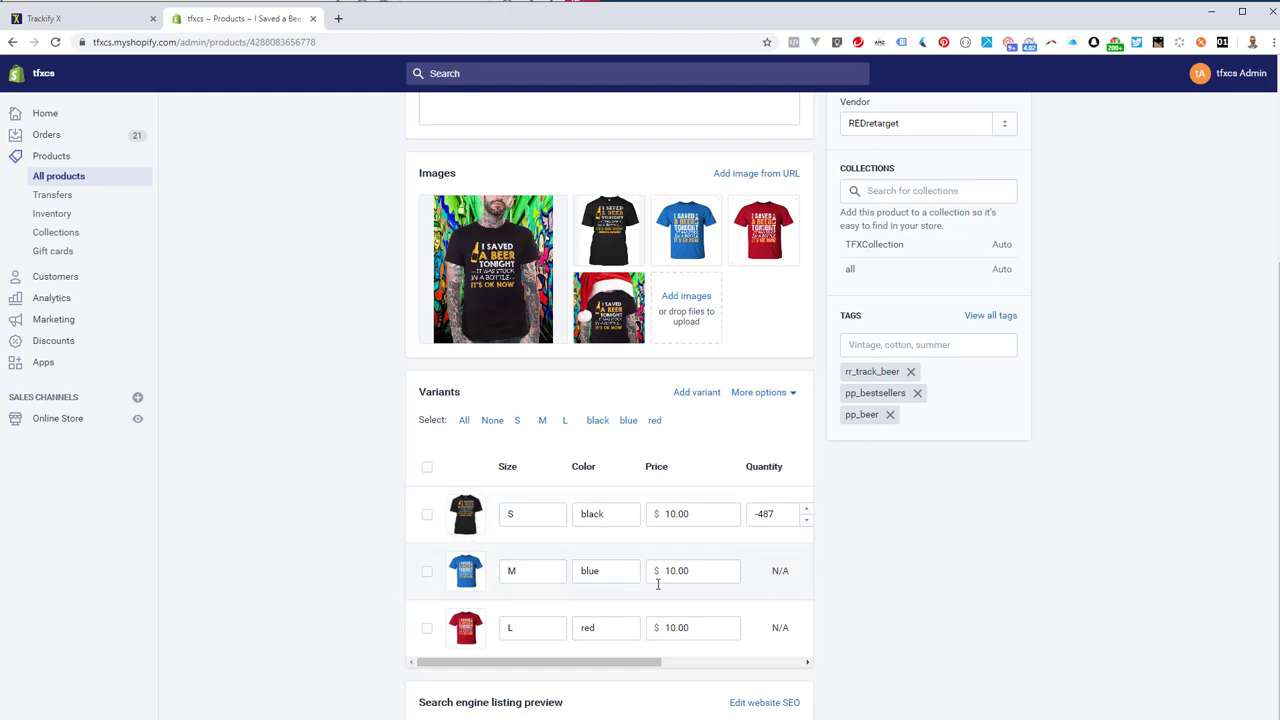
{"action": "key", "text": "ctrl+plus"}
{"action": "key", "text": "ctrl+plus"}
{"action": "key", "text": "ctrl+plus"}
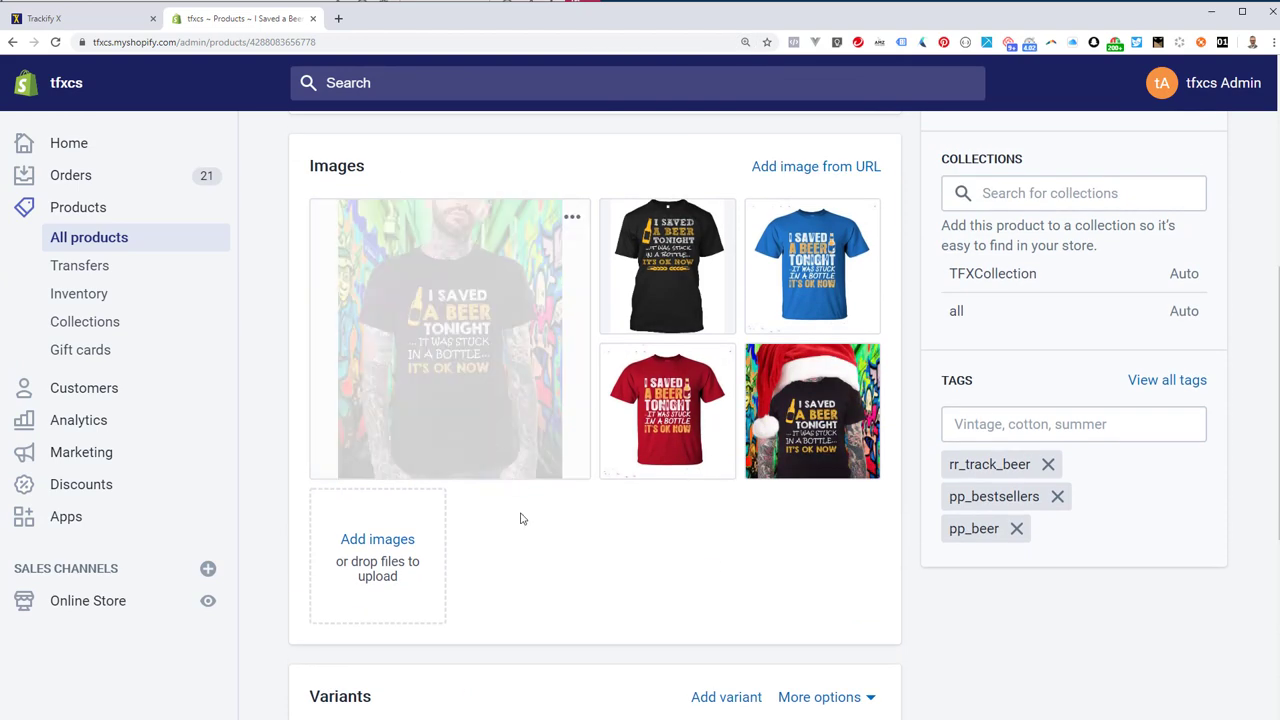
{"action": "scroll", "coordinate": [530, 580], "scroll_direction": "down", "scroll_amount": 1}
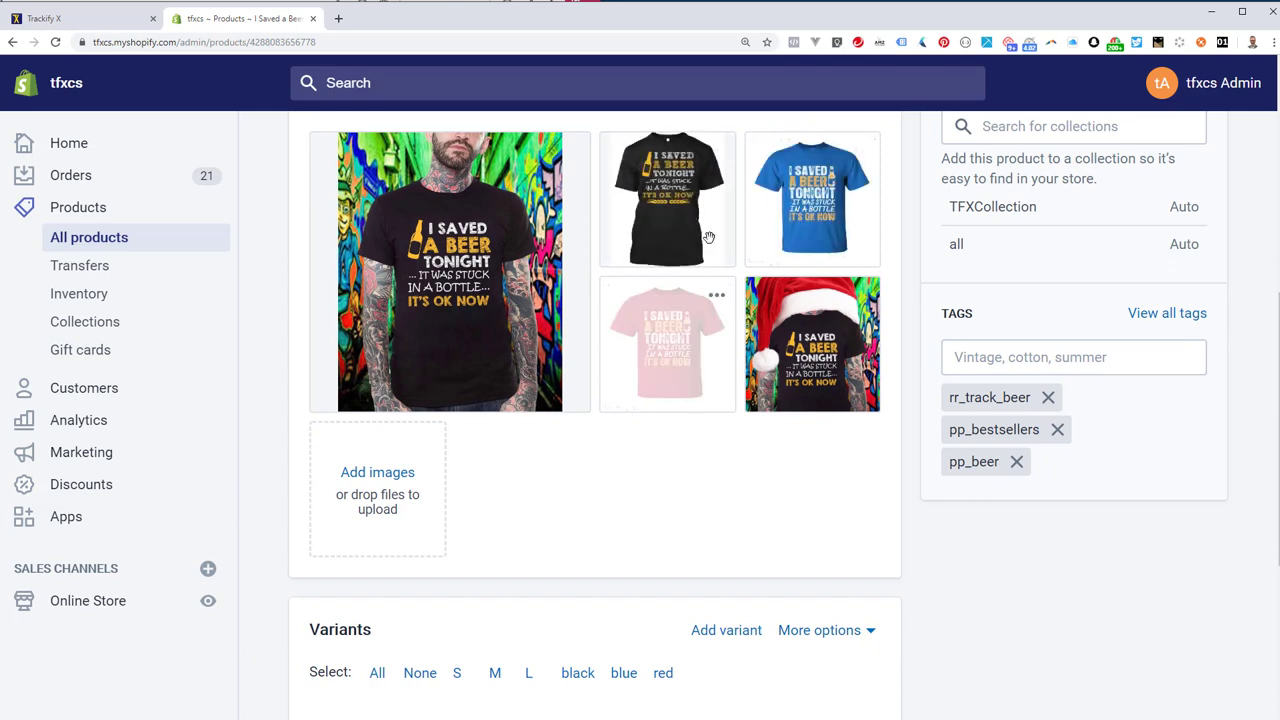
{"action": "scroll", "coordinate": [677, 410], "scroll_direction": "down", "scroll_amount": 3}
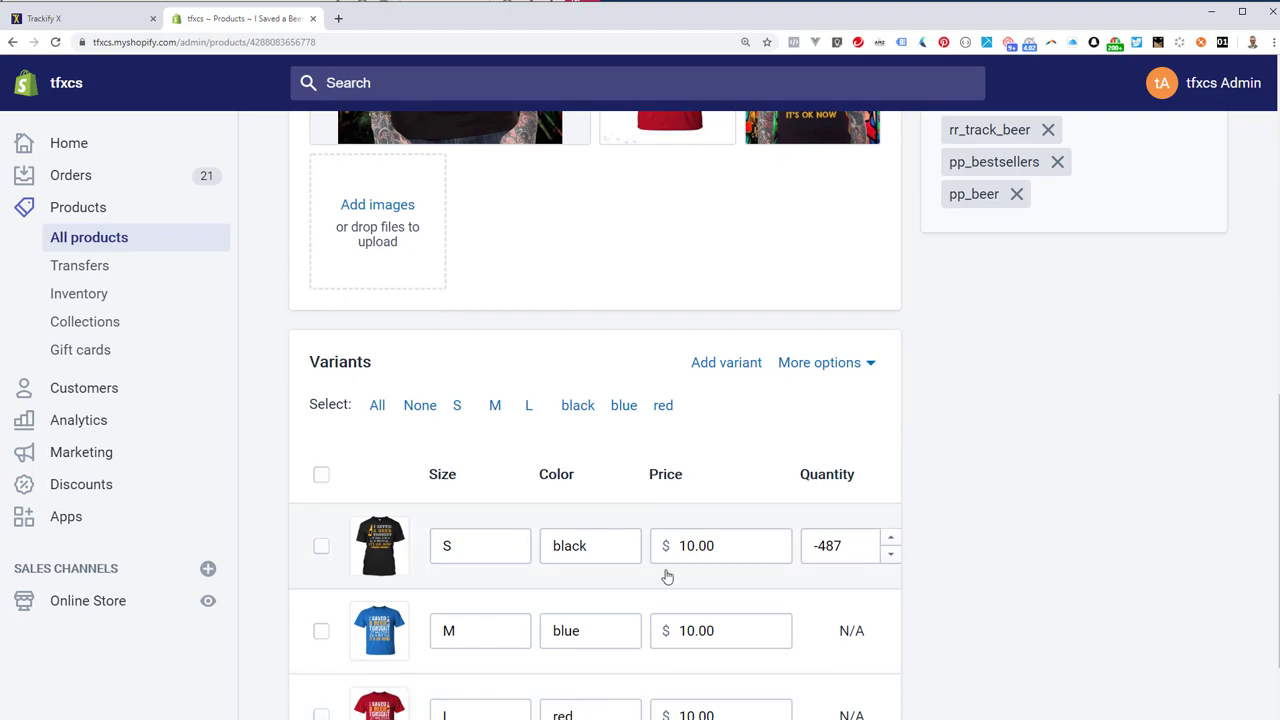
{"action": "scroll", "coordinate": [672, 520], "scroll_direction": "up", "scroll_amount": 2}
{"action": "scroll", "coordinate": [680, 484], "scroll_direction": "up", "scroll_amount": 1}
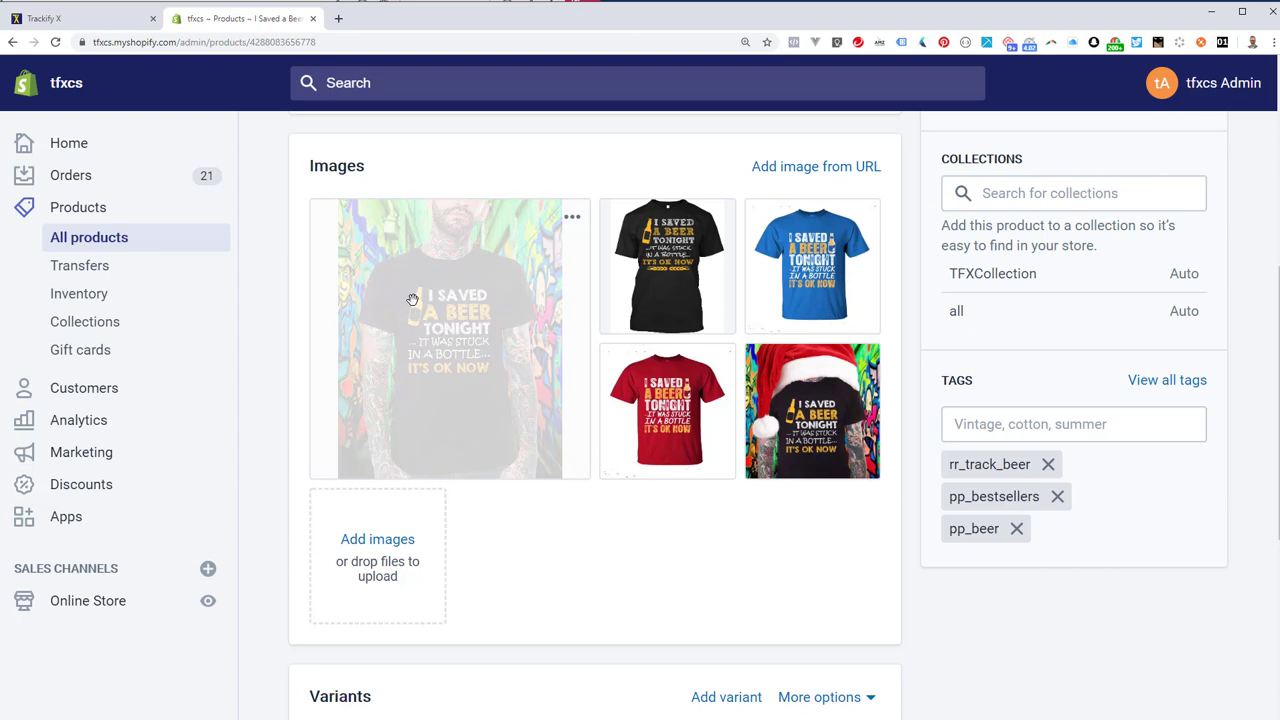
Step: Compare the main product image and the Santa hat image with the images assigned to the size and color variants
{"action": "scroll", "coordinate": [440, 354], "scroll_direction": "down", "scroll_amount": 1}
{"action": "scroll", "coordinate": [470, 380], "scroll_direction": "down", "scroll_amount": 2}
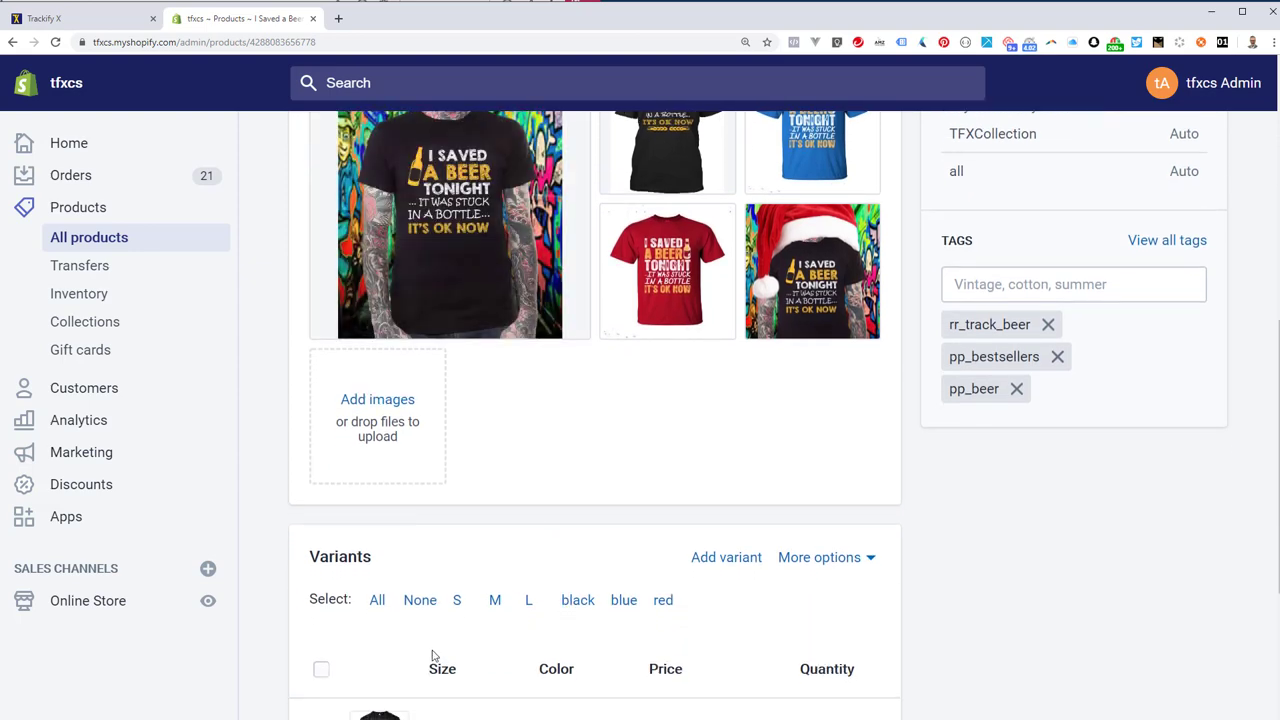
{"action": "scroll", "coordinate": [430, 650], "scroll_direction": "down", "scroll_amount": 2}
{"action": "scroll", "coordinate": [530, 500], "scroll_direction": "up", "scroll_amount": 3}
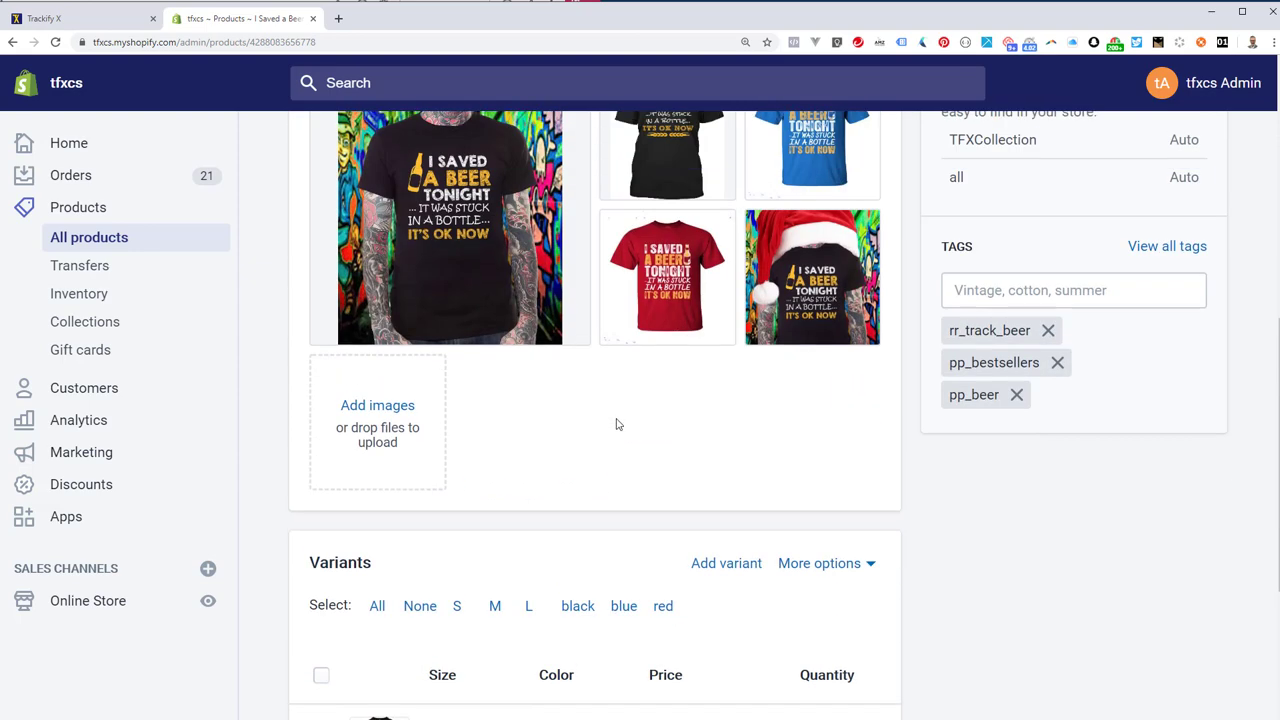
{"action": "scroll", "coordinate": [735, 222], "scroll_direction": "up", "scroll_amount": 1}
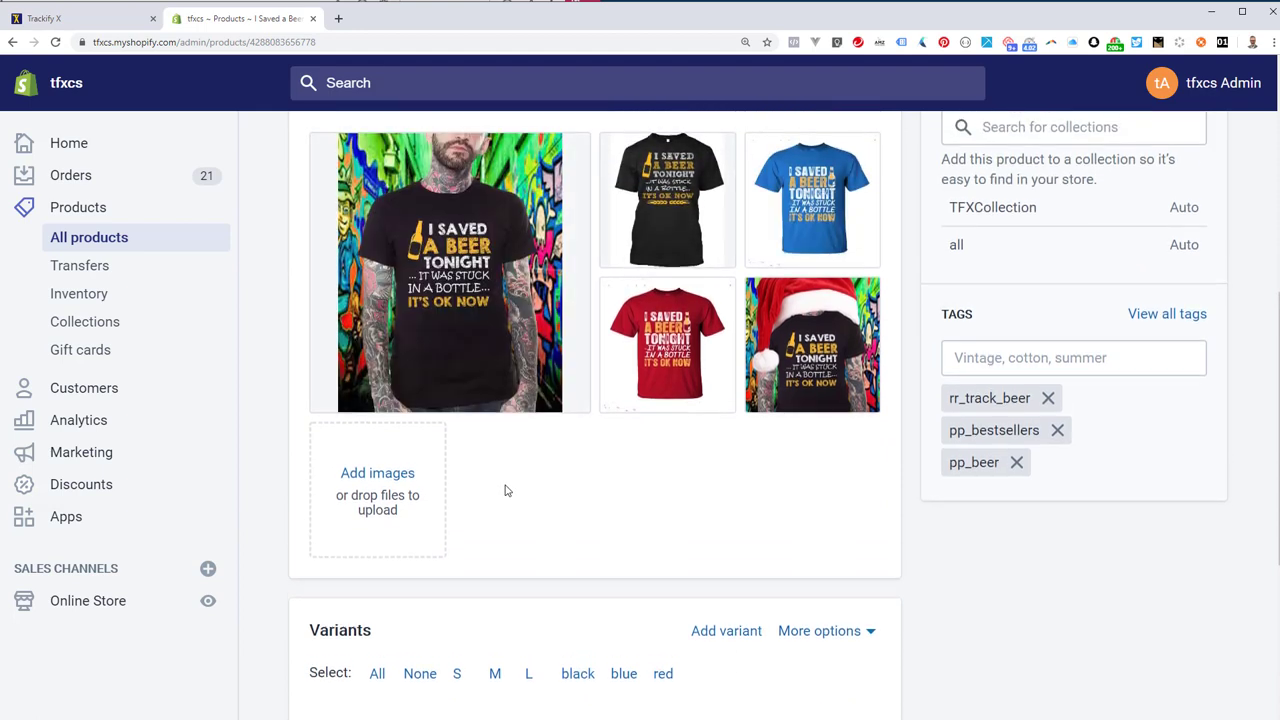
{"action": "scroll", "coordinate": [503, 480], "scroll_direction": "up", "scroll_amount": 1}
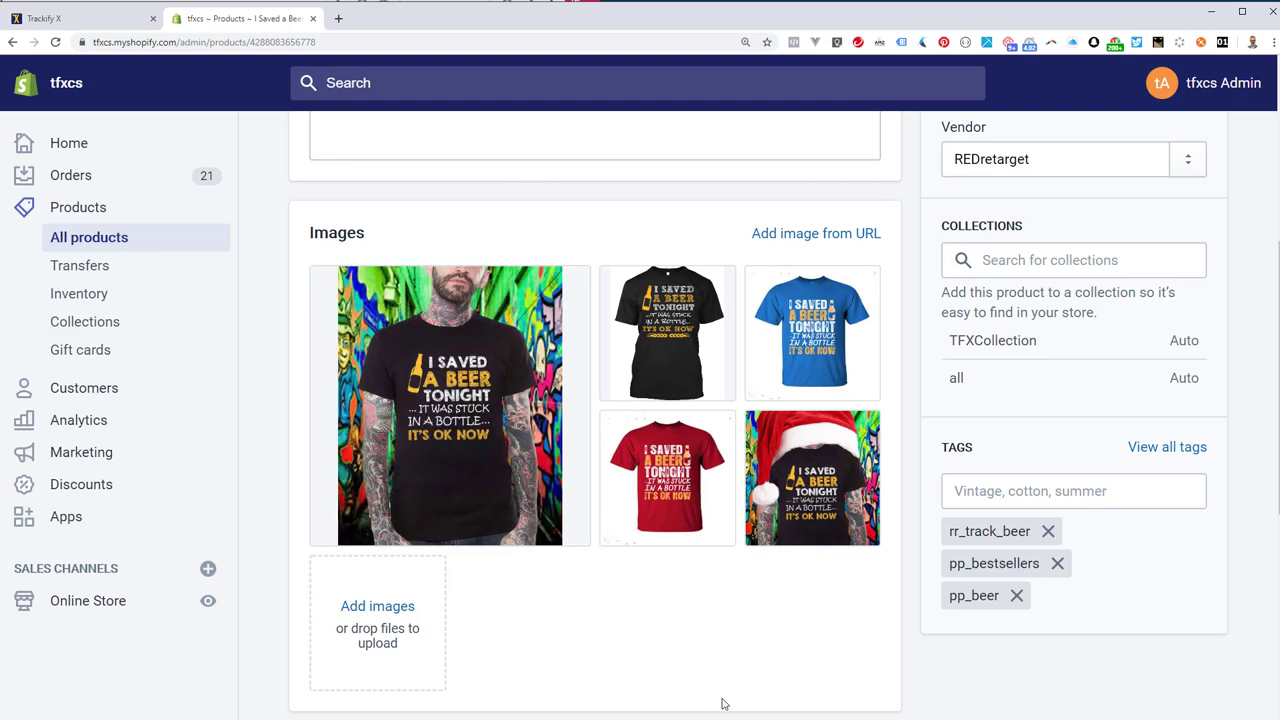
{"action": "scroll", "coordinate": [848, 629], "scroll_direction": "down", "scroll_amount": 1}
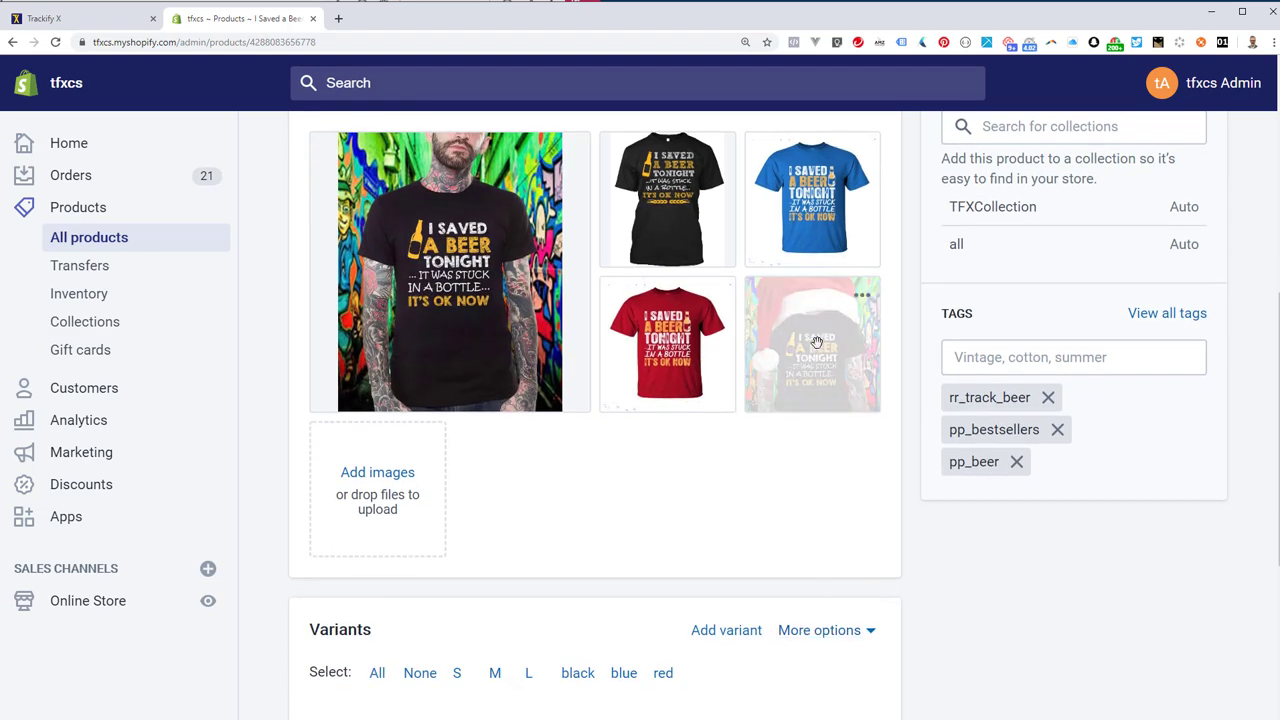
{"action": "scroll", "coordinate": [825, 370], "scroll_direction": "down", "scroll_amount": 1}
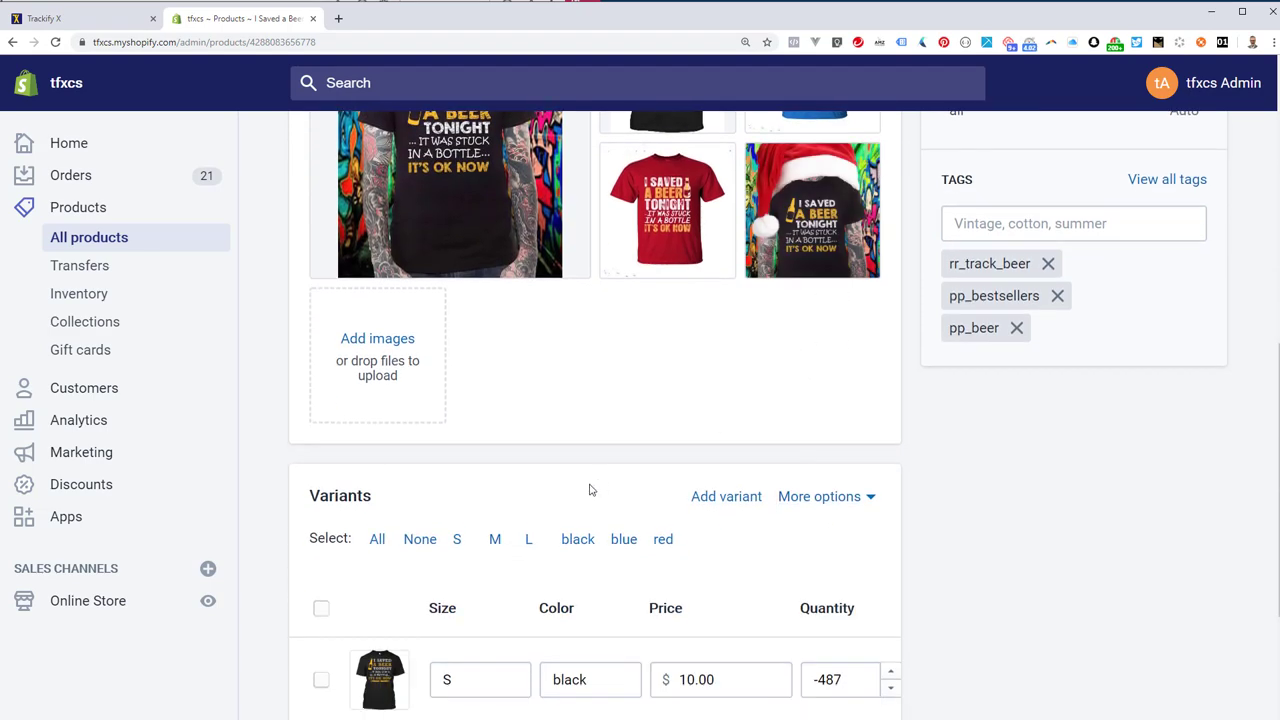
{"action": "scroll", "coordinate": [335, 663], "scroll_direction": "down", "scroll_amount": 1}
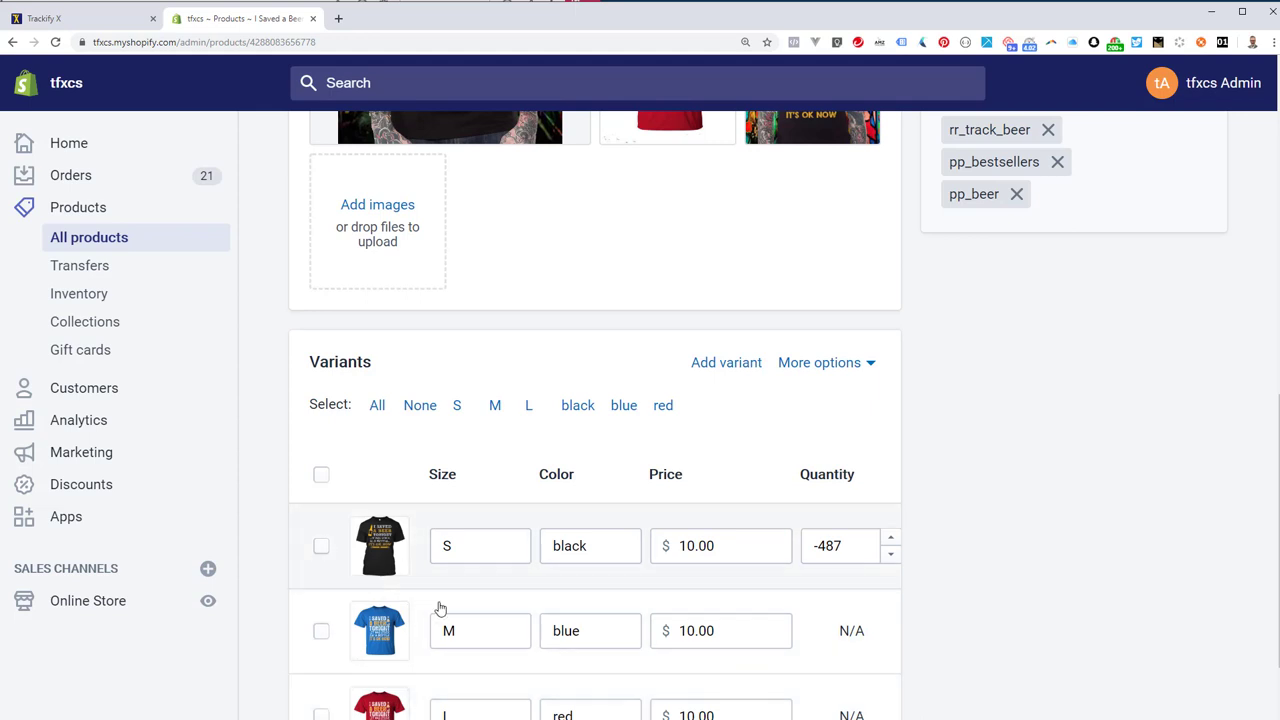
{"action": "scroll", "coordinate": [831, 426], "scroll_direction": "up", "scroll_amount": 3}
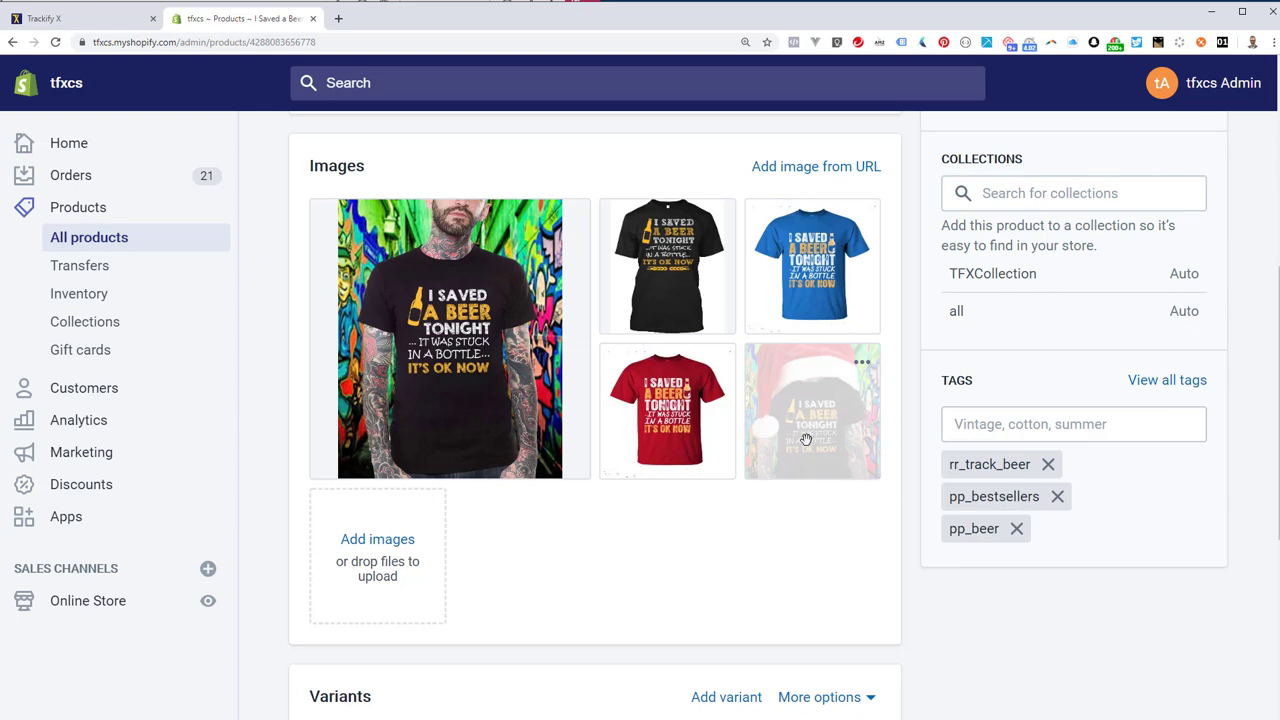
{"action": "scroll", "coordinate": [804, 440], "scroll_direction": "down", "scroll_amount": 1}
{"action": "scroll", "coordinate": [795, 452], "scroll_direction": "up", "scroll_amount": 1}
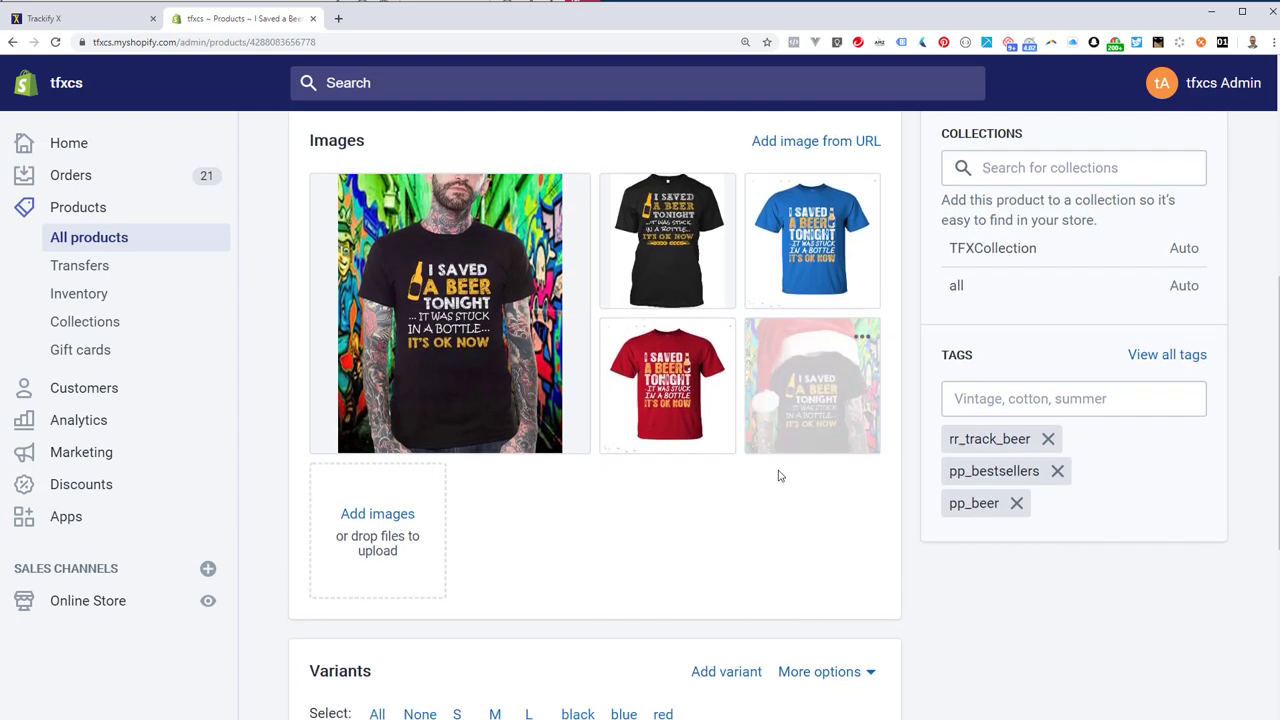
Step: Check which of the beer T-shirt's gallery images correspond to the size and color variant thumbnails
{"action": "scroll", "coordinate": [780, 476], "scroll_direction": "down", "scroll_amount": 4}
{"action": "scroll", "coordinate": [778, 479], "scroll_direction": "up", "scroll_amount": 2}
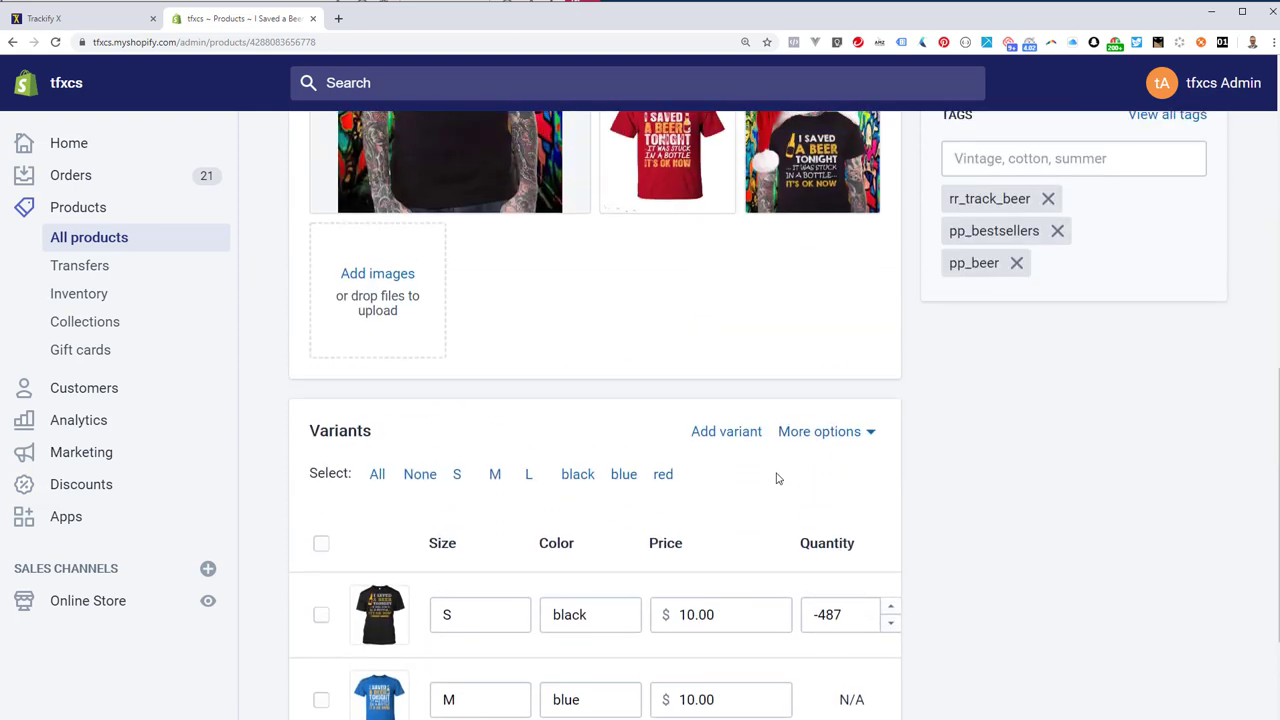
{"action": "scroll", "coordinate": [778, 479], "scroll_direction": "up", "scroll_amount": 3}
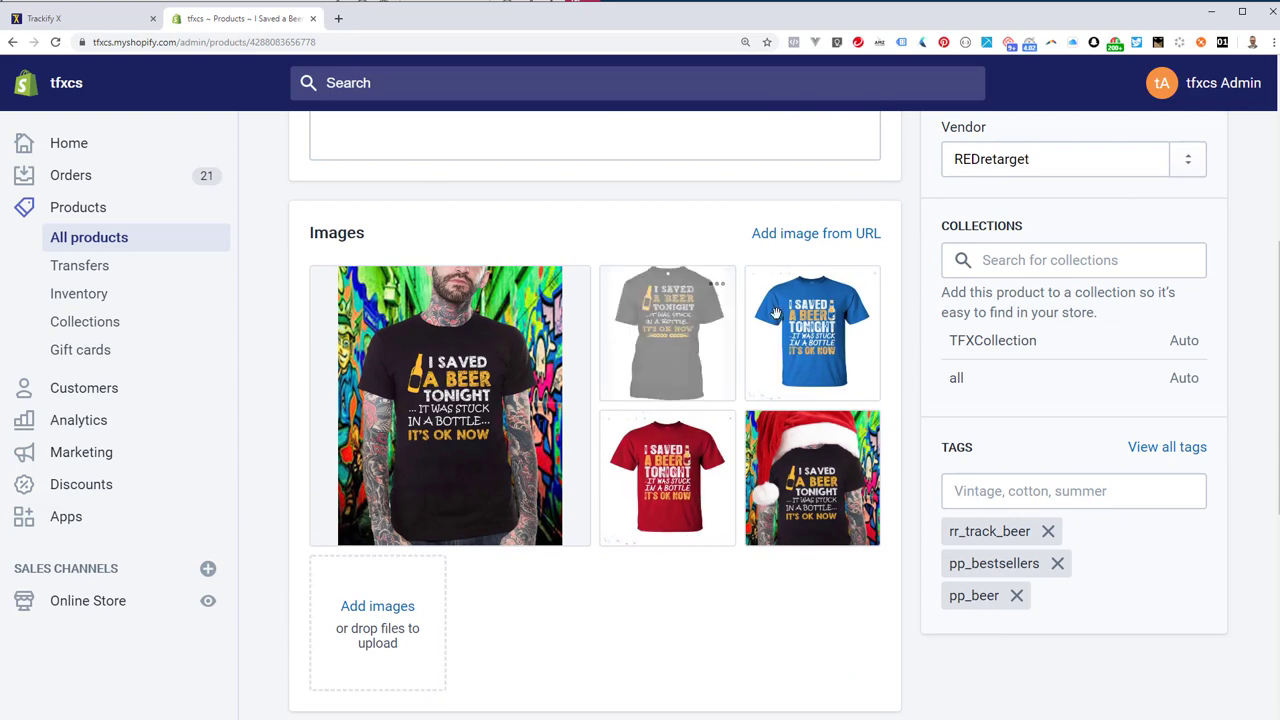
{"action": "scroll", "coordinate": [600, 560], "scroll_direction": "down", "scroll_amount": 3}
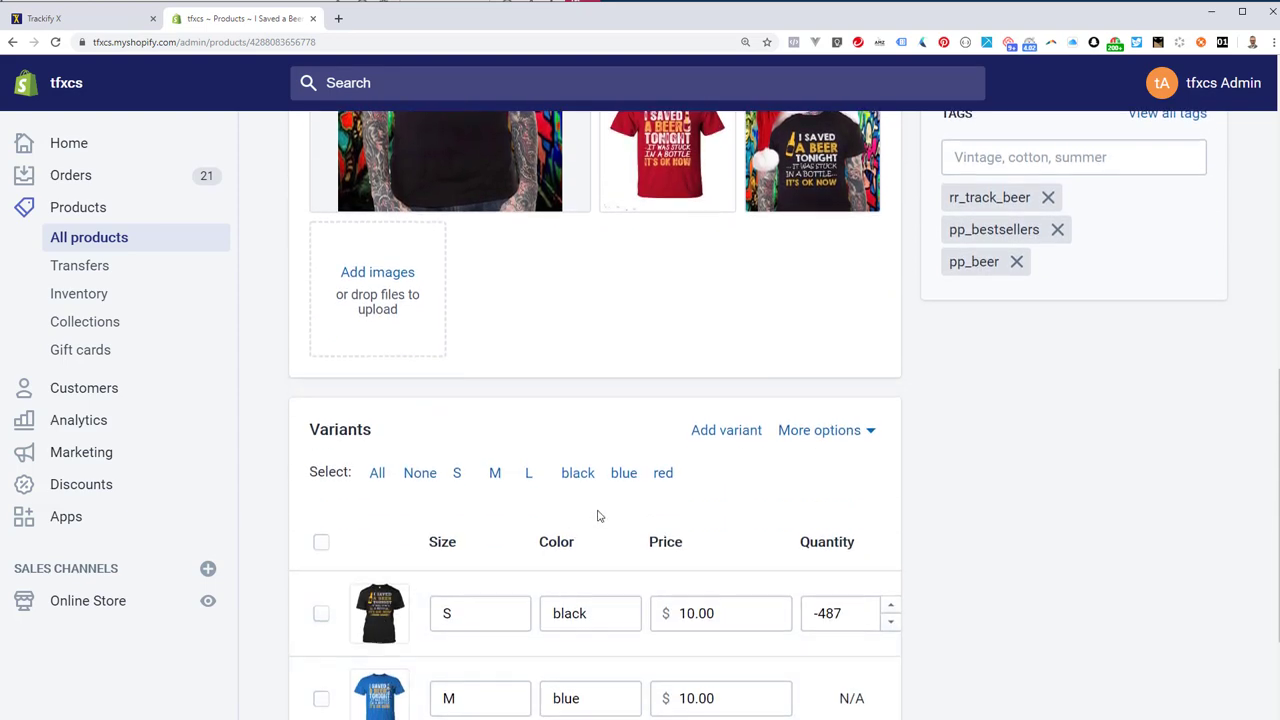
{"action": "scroll", "coordinate": [598, 516], "scroll_direction": "up", "scroll_amount": 4}
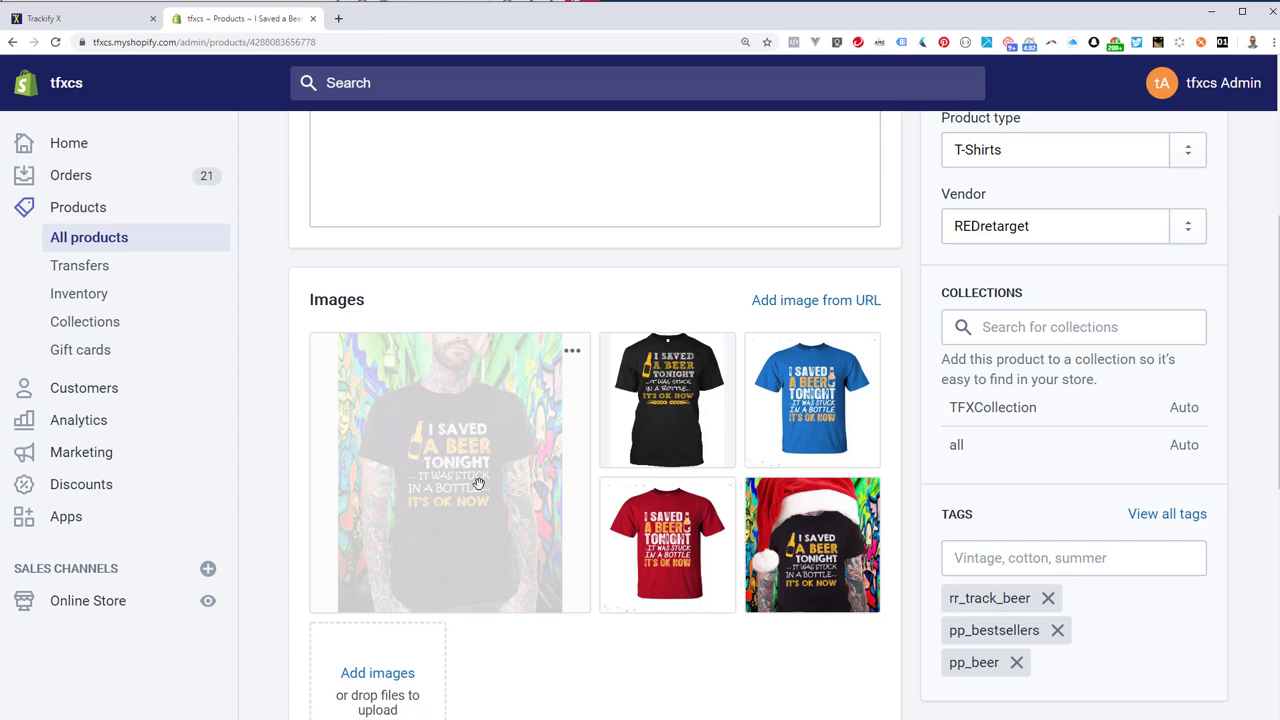
{"action": "scroll", "coordinate": [816, 607], "scroll_direction": "down", "scroll_amount": 1}
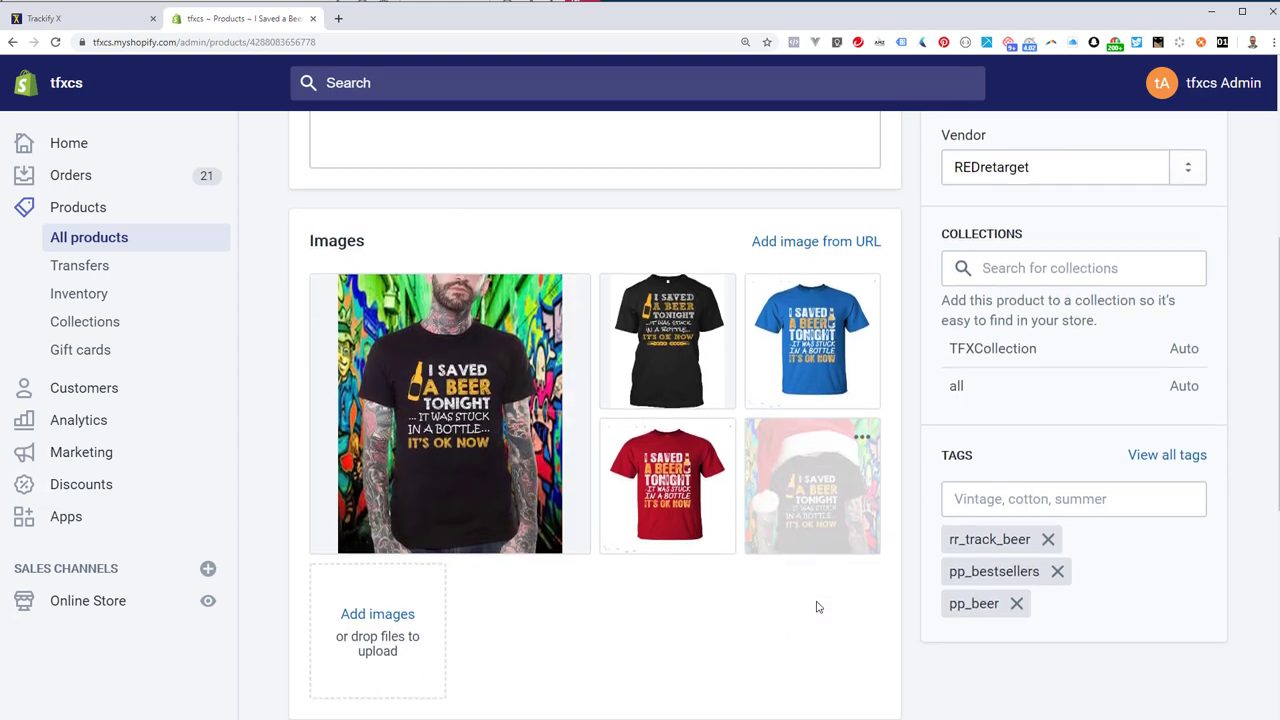
{"action": "scroll", "coordinate": [816, 607], "scroll_direction": "down", "scroll_amount": 1}
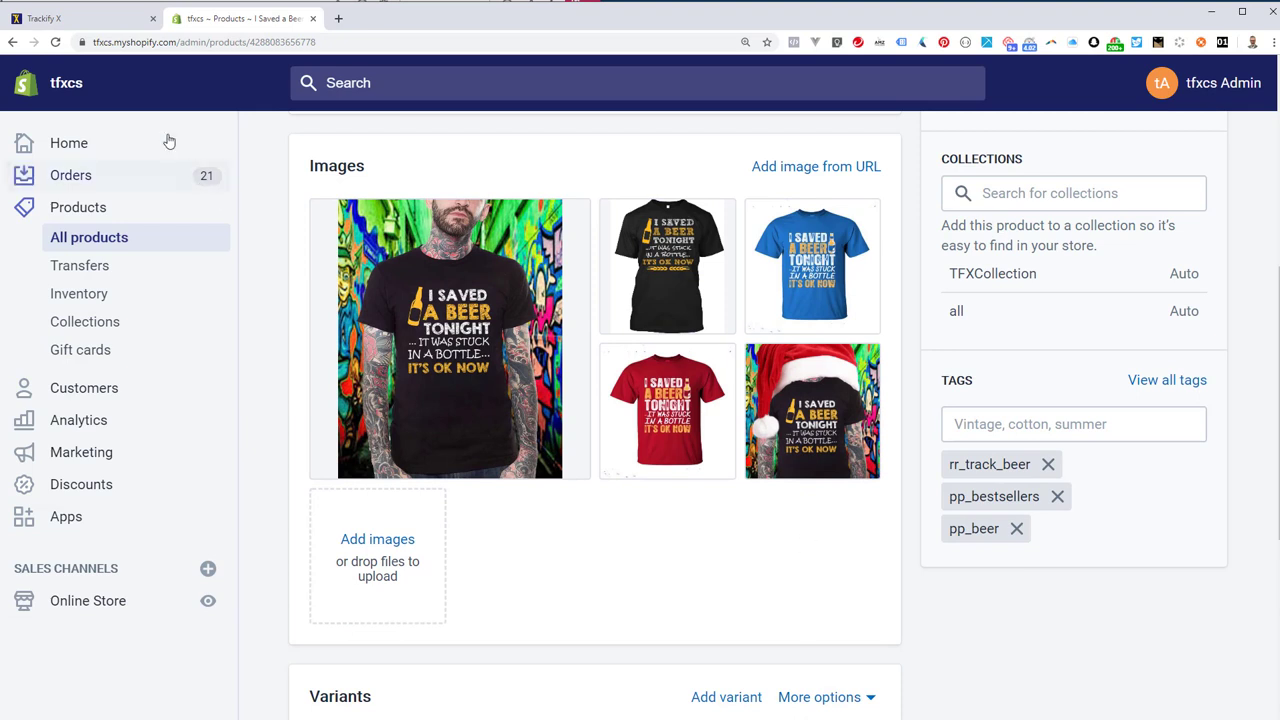
Step: Check the image type options in Trackify X, return to Shopify, and match the selected S black variant to its gallery image
{"action": "left_click", "coordinate": [80, 18]}
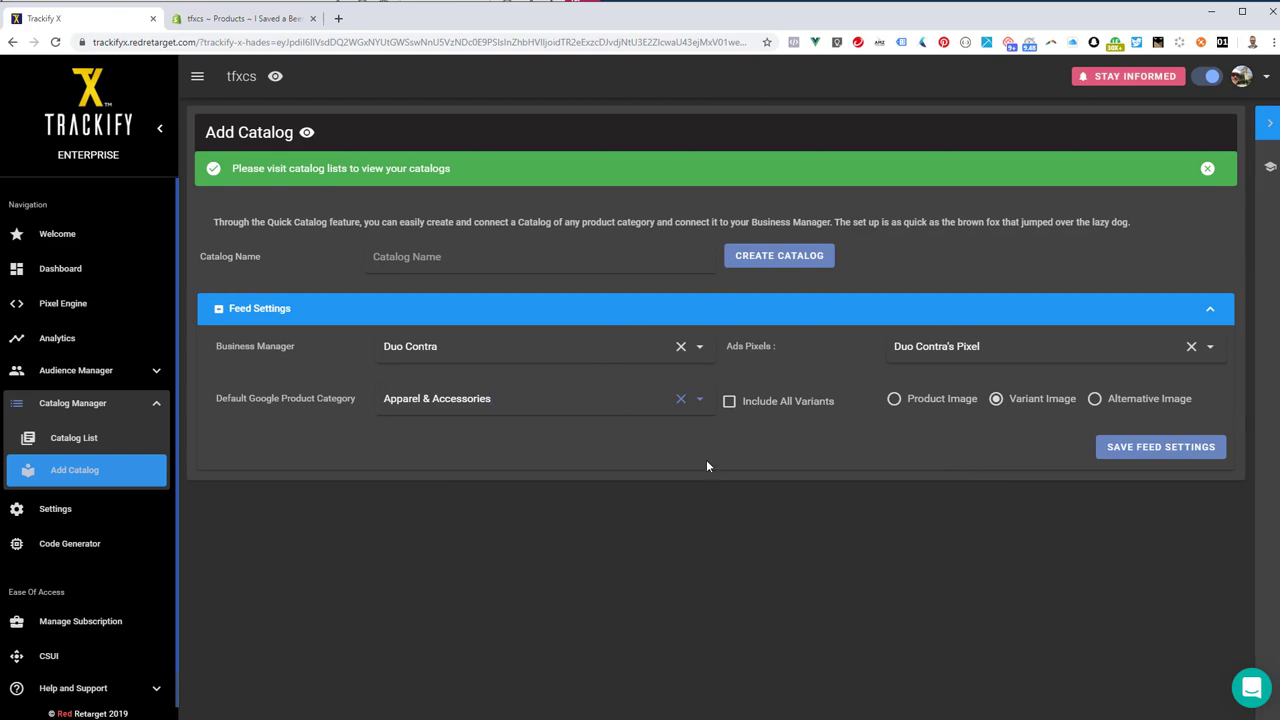
{"action": "left_click", "coordinate": [242, 18]}
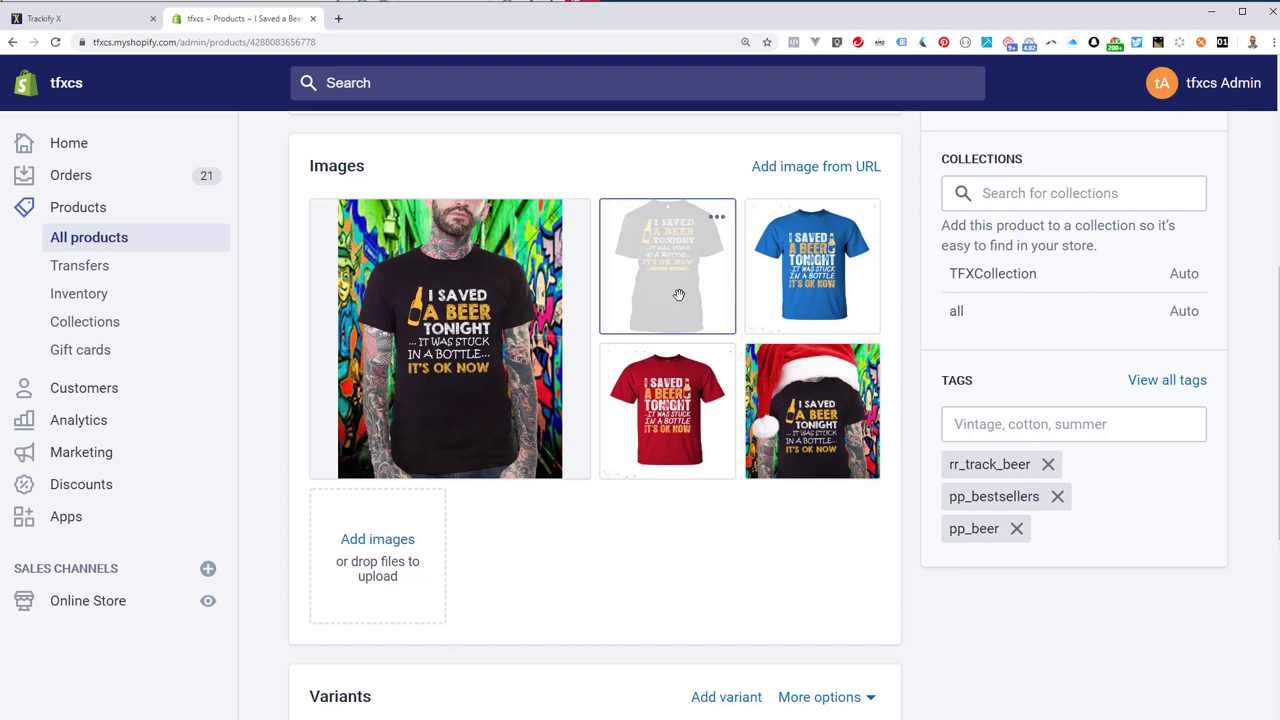
{"action": "scroll", "coordinate": [665, 230], "scroll_direction": "down", "scroll_amount": 1}
{"action": "scroll", "coordinate": [659, 200], "scroll_direction": "down", "scroll_amount": 2}
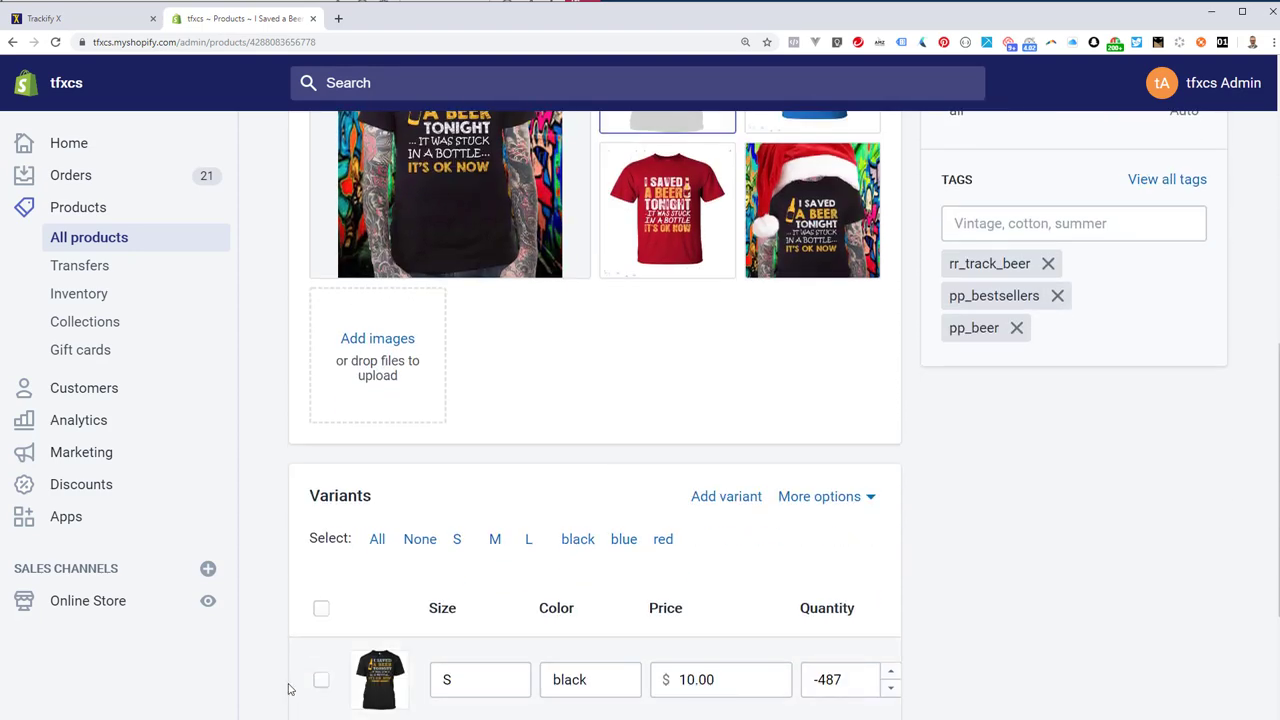
{"action": "left_click", "coordinate": [320, 681]}
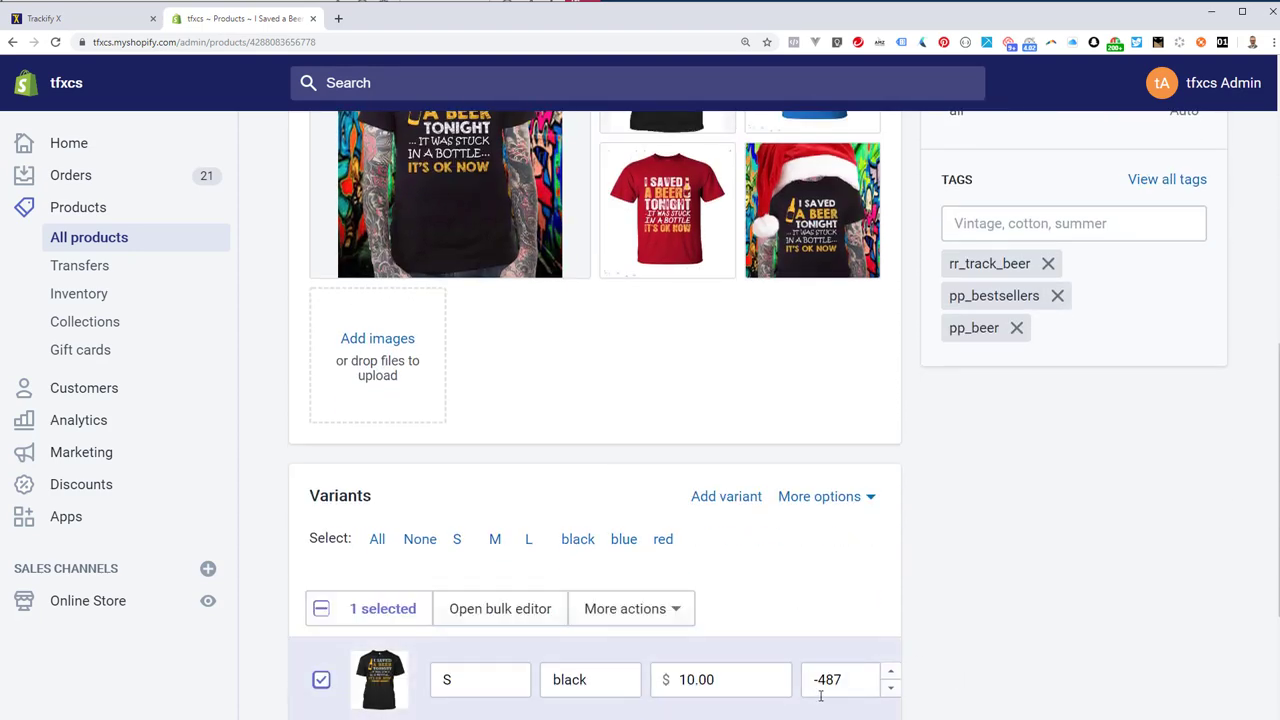
{"action": "scroll", "coordinate": [766, 457], "scroll_direction": "up", "scroll_amount": 4}
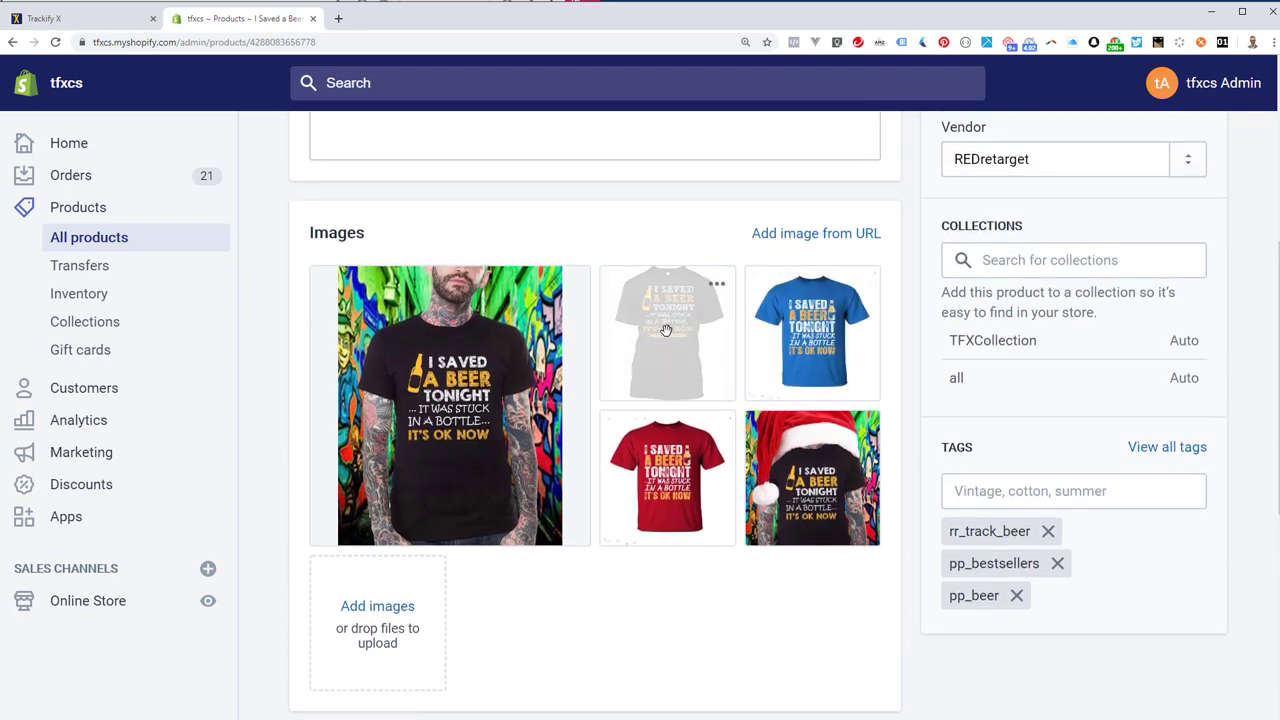
{"action": "left_click", "coordinate": [665, 330]}
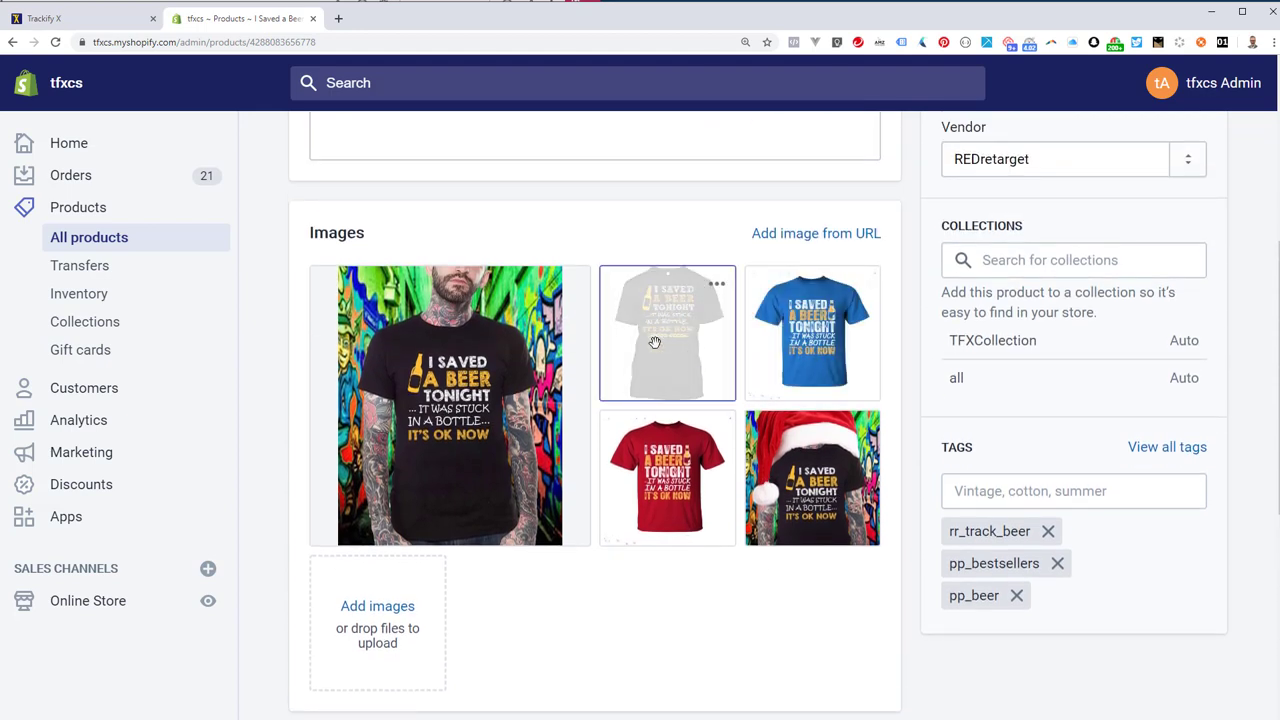
Step: Switch to Trackify X, try Product Image as the feed's image type, and set it back to Variant Image
{"action": "left_click", "coordinate": [75, 20]}
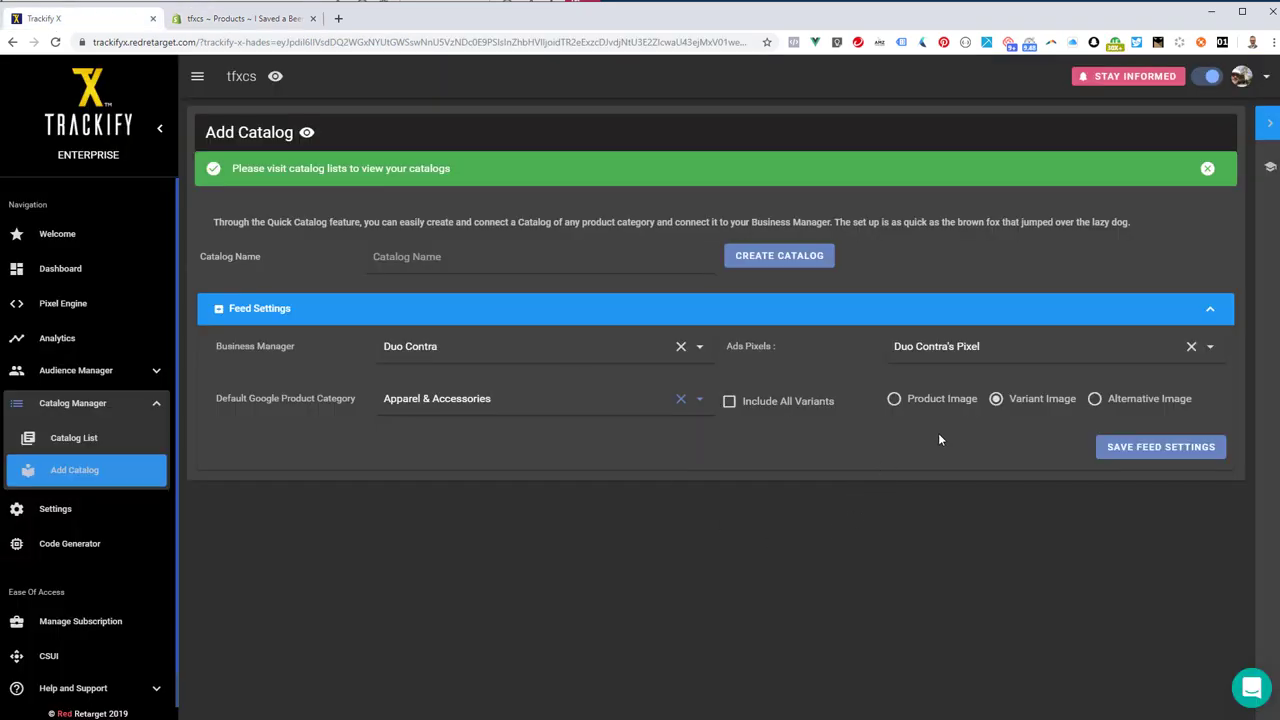
{"action": "left_click", "coordinate": [894, 399]}
{"action": "left_click", "coordinate": [996, 399]}
Step: View the basic Quick Catalog settings on the Welcome page and return to the Add Catalog form
{"action": "left_click", "coordinate": [50, 238]}
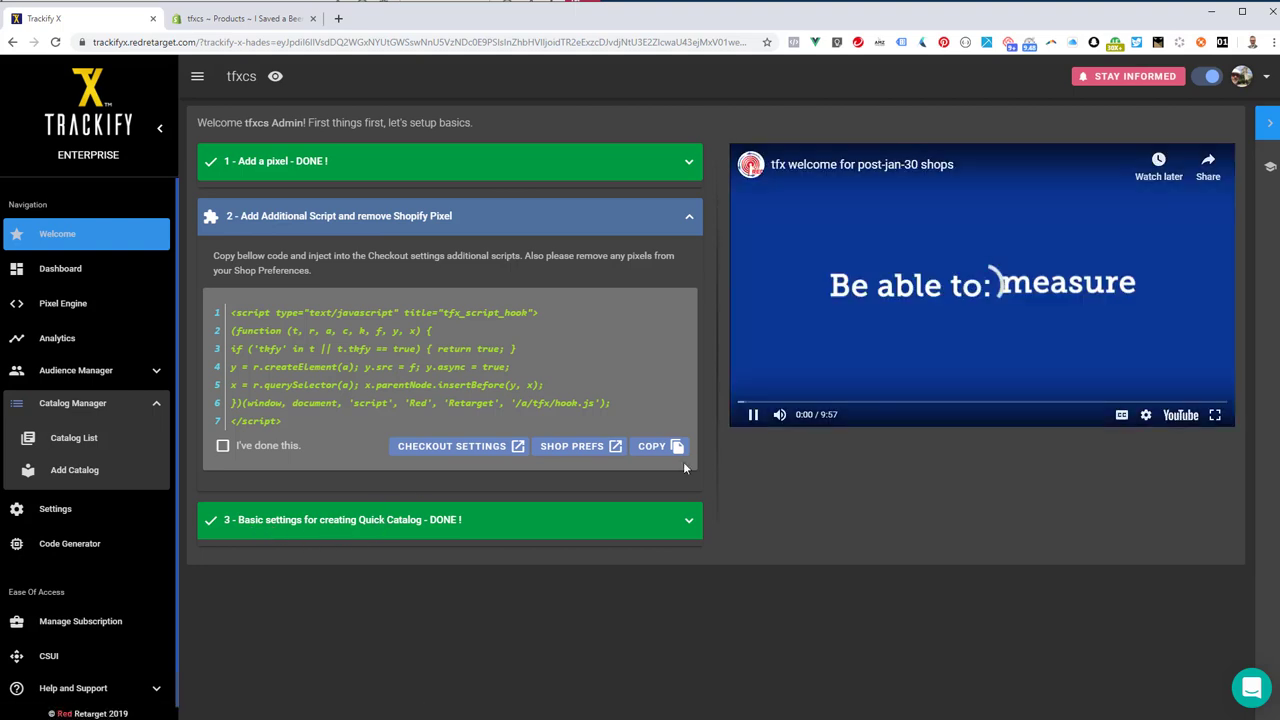
{"action": "left_click", "coordinate": [553, 527]}
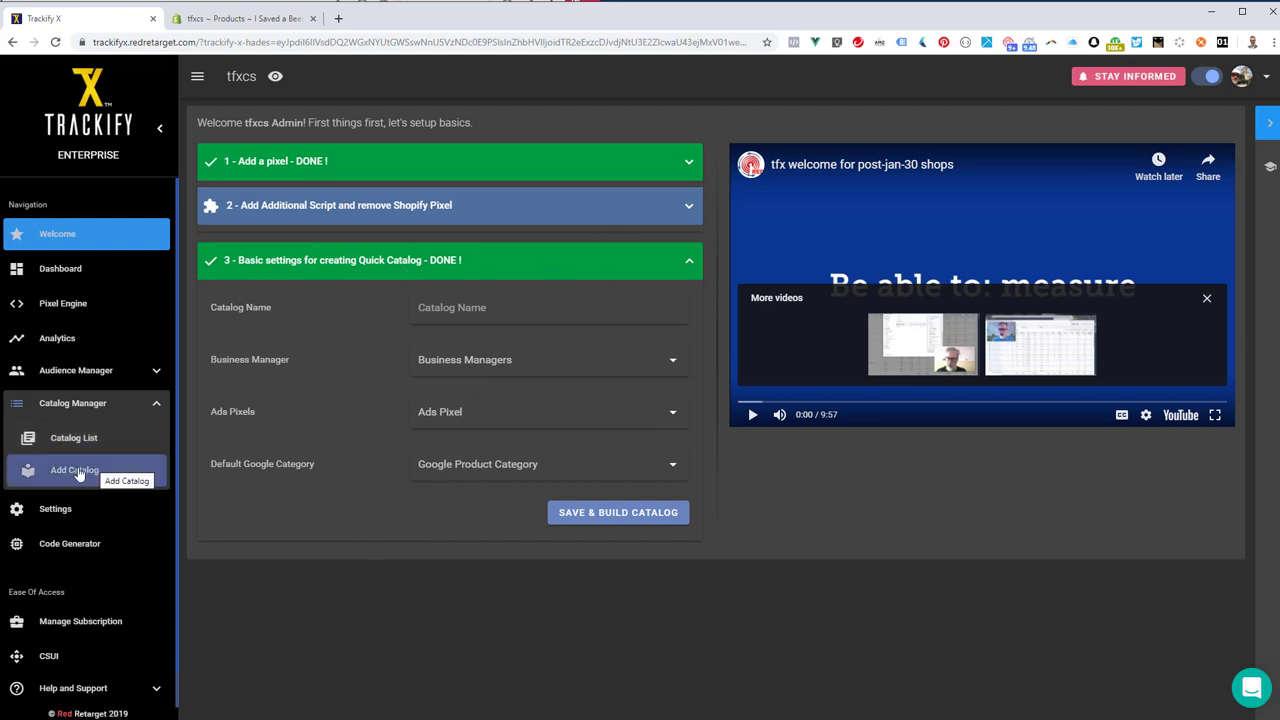
{"action": "left_click", "coordinate": [128, 472]}
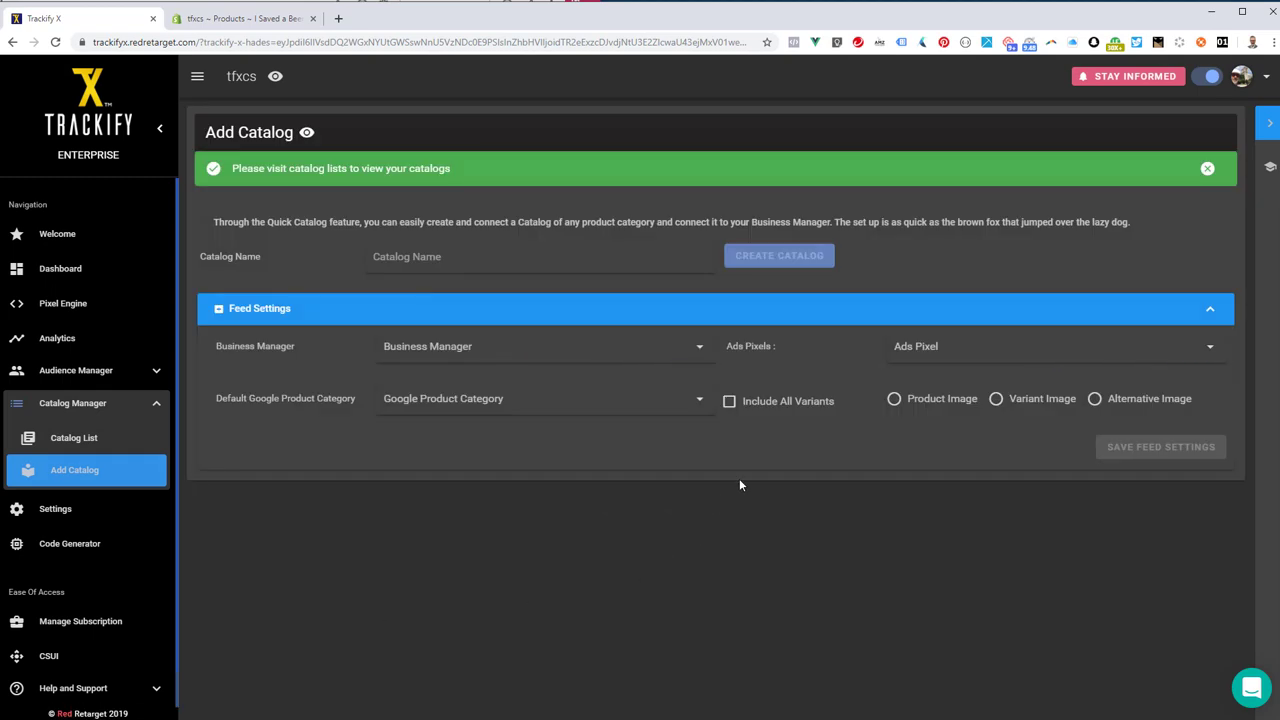
Step: Choose Variant Image as the feed's image type, save the feed settings, and dismiss the notification
{"action": "left_click", "coordinate": [997, 408]}
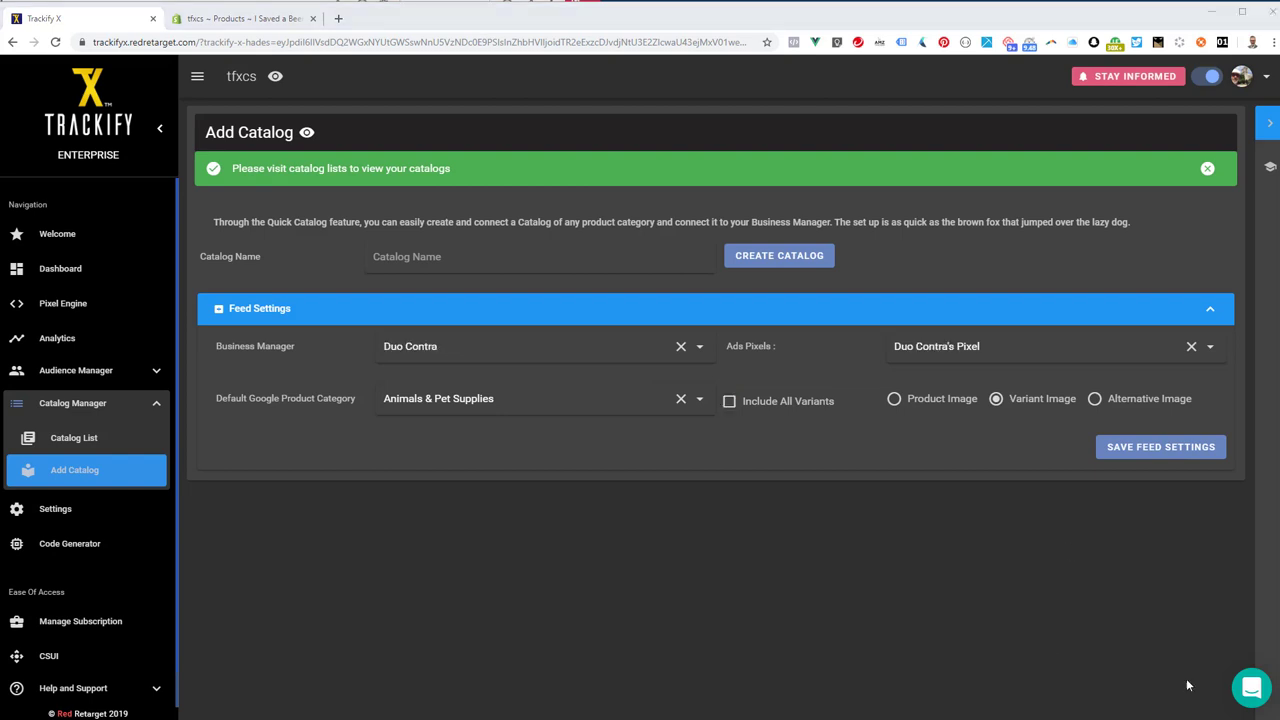
{"action": "left_click", "coordinate": [1130, 450]}
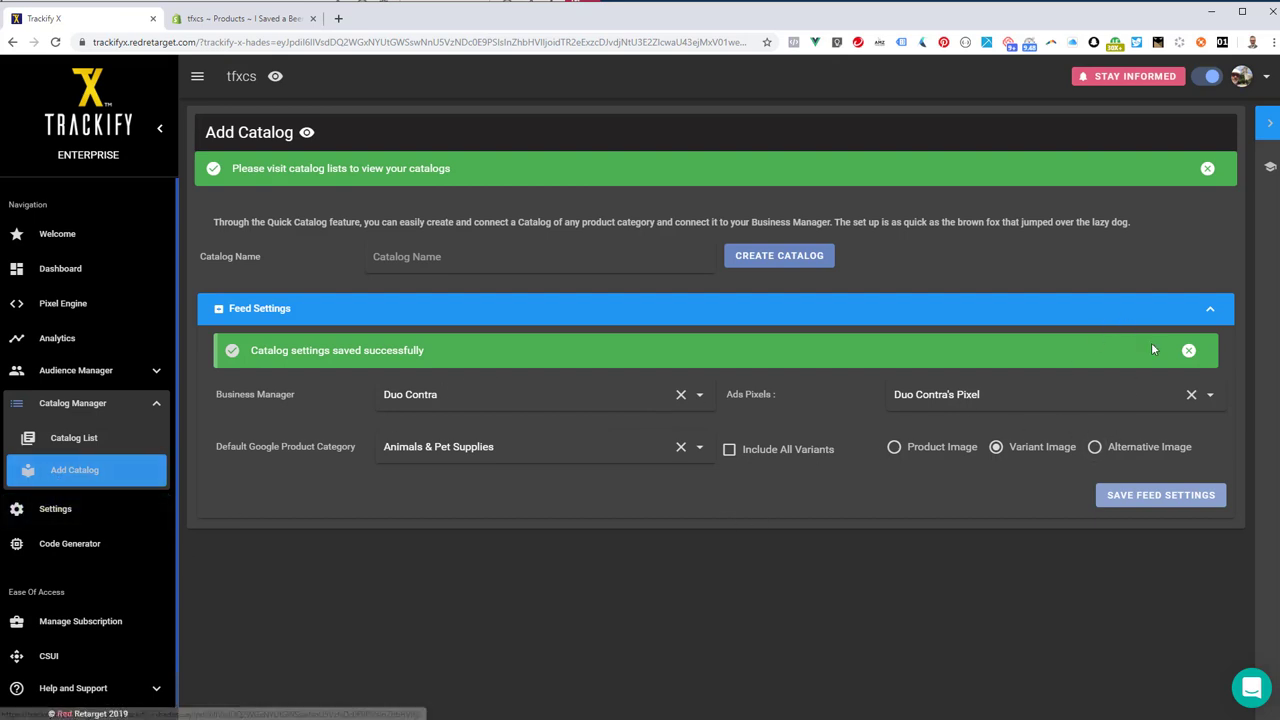
{"action": "left_click", "coordinate": [1188, 350]}
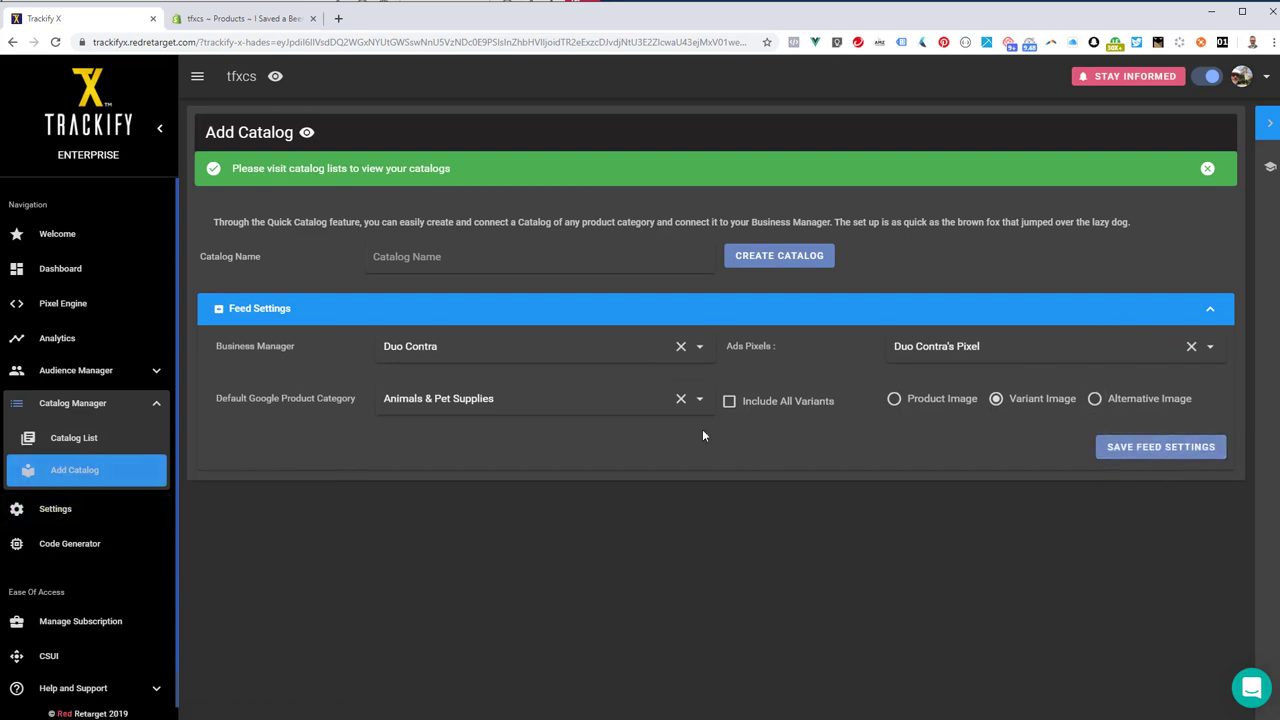
Step: Set the default Google product category to Apparel & Accessories, save the feed settings, and dismiss the notification
{"action": "left_click", "coordinate": [546, 394]}
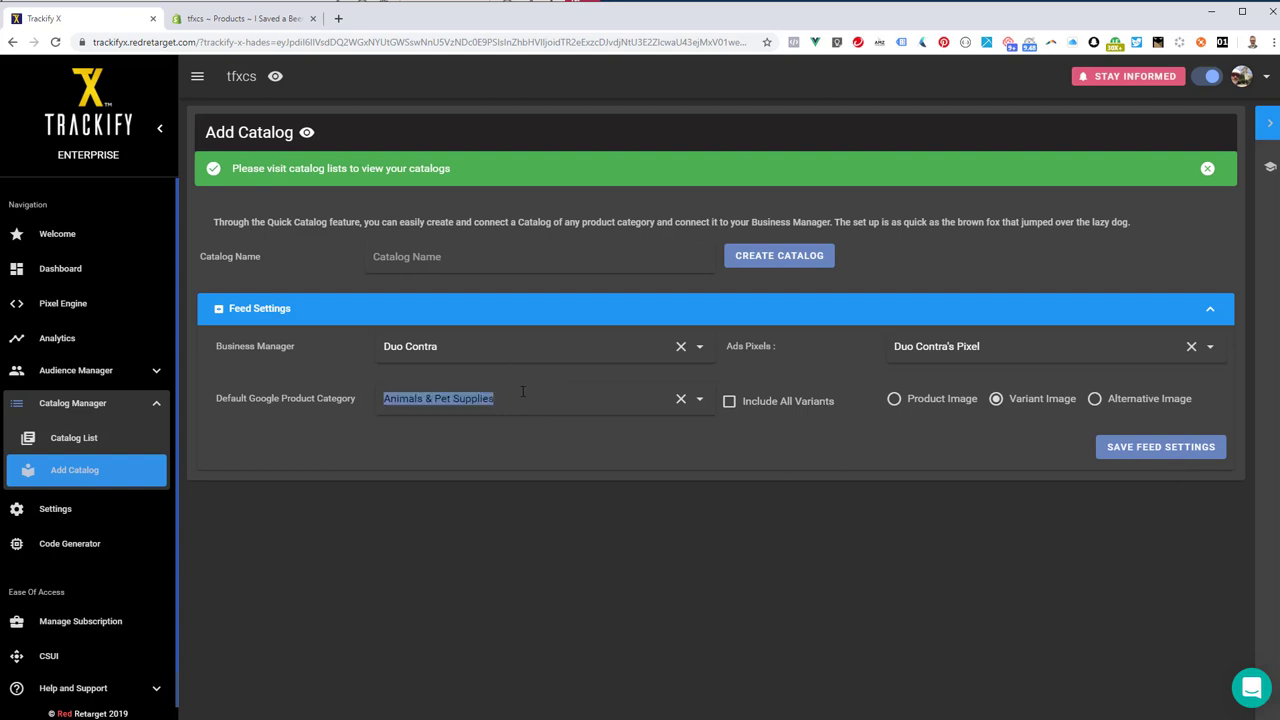
{"action": "type", "text": "appar"}
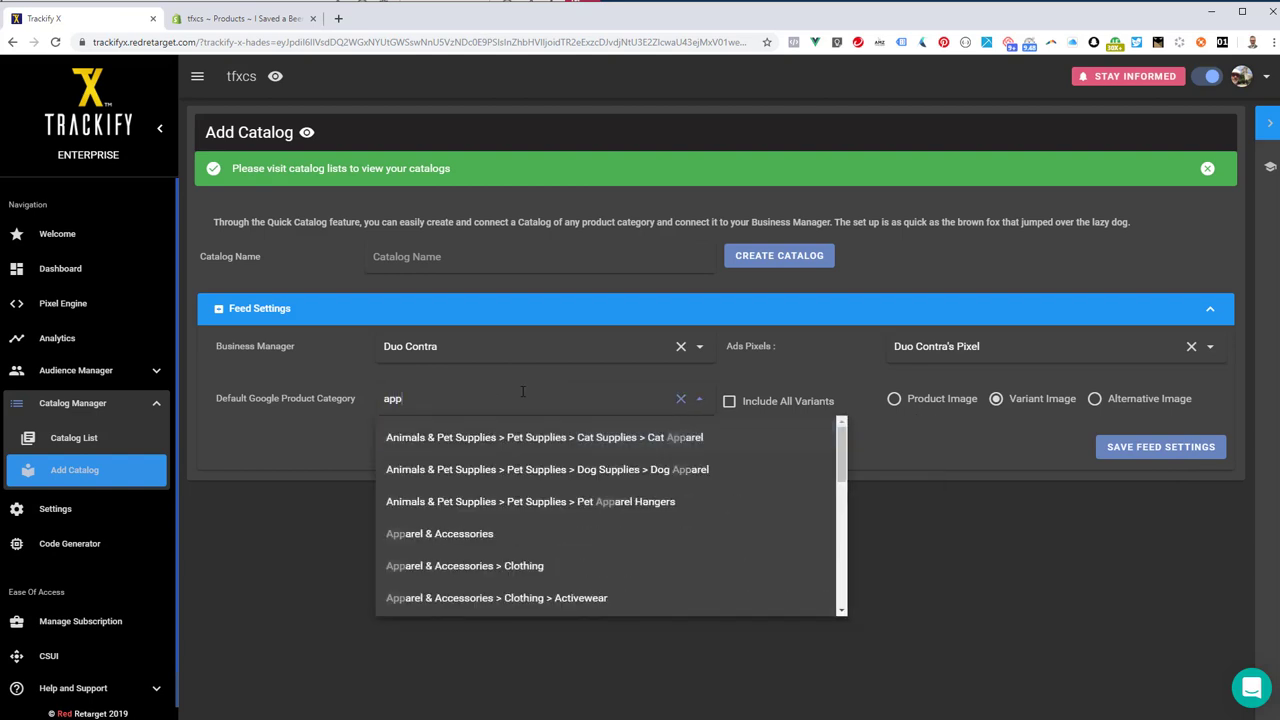
{"action": "left_click", "coordinate": [444, 528]}
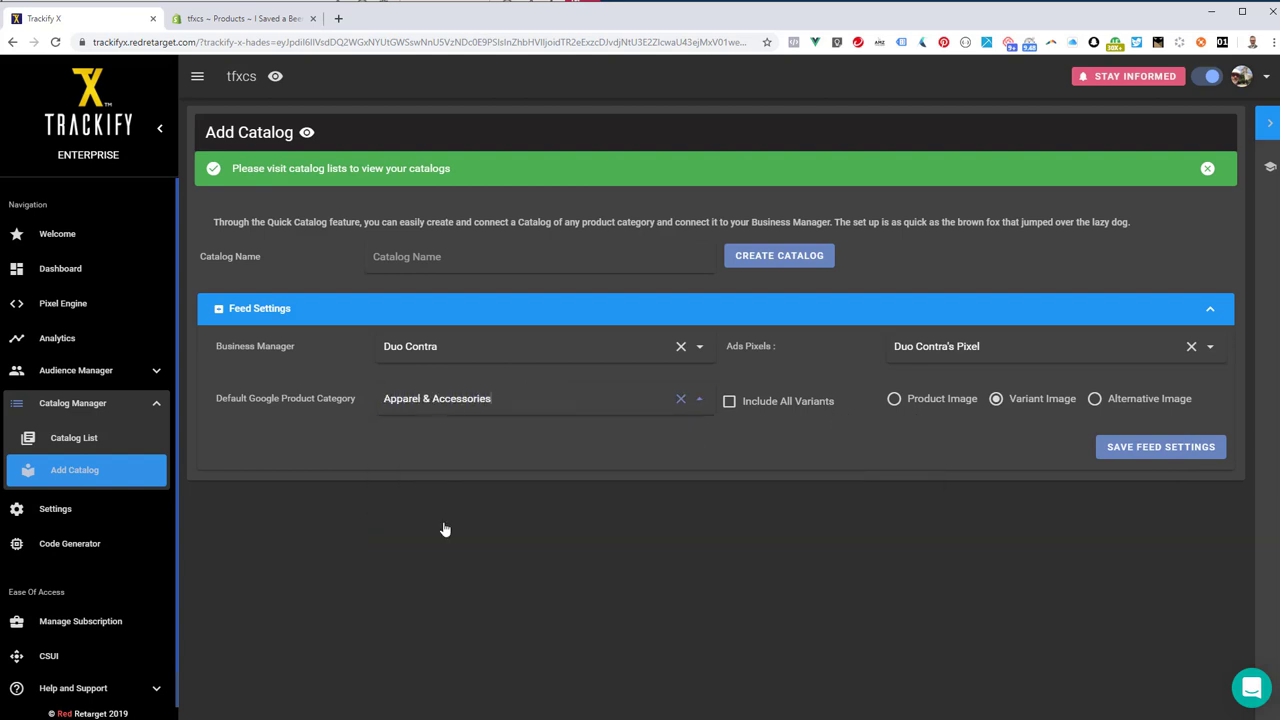
{"action": "left_click", "coordinate": [1179, 452]}
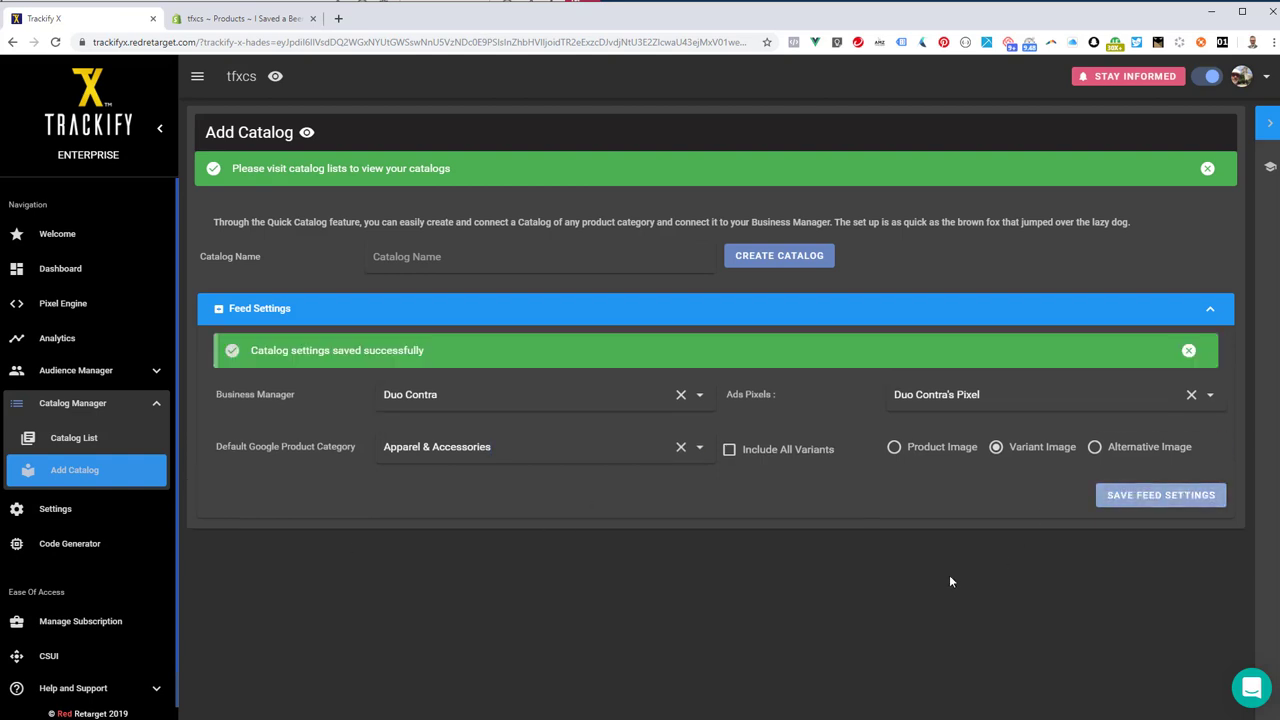
{"action": "left_click", "coordinate": [1187, 351]}
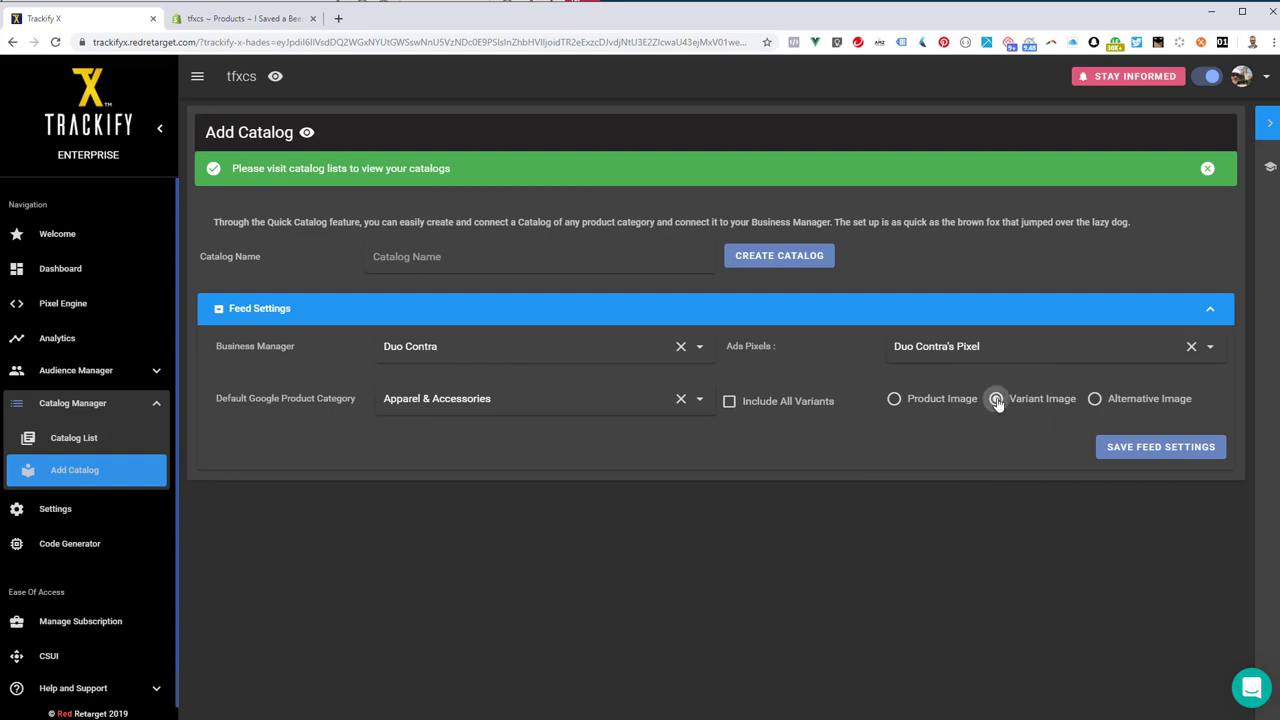
Step: Choose Product Image as the feed's image type, and deselect the S black variant of the beer T-shirt in Shopify
{"action": "left_click", "coordinate": [895, 400]}
{"action": "left_click", "coordinate": [240, 18]}
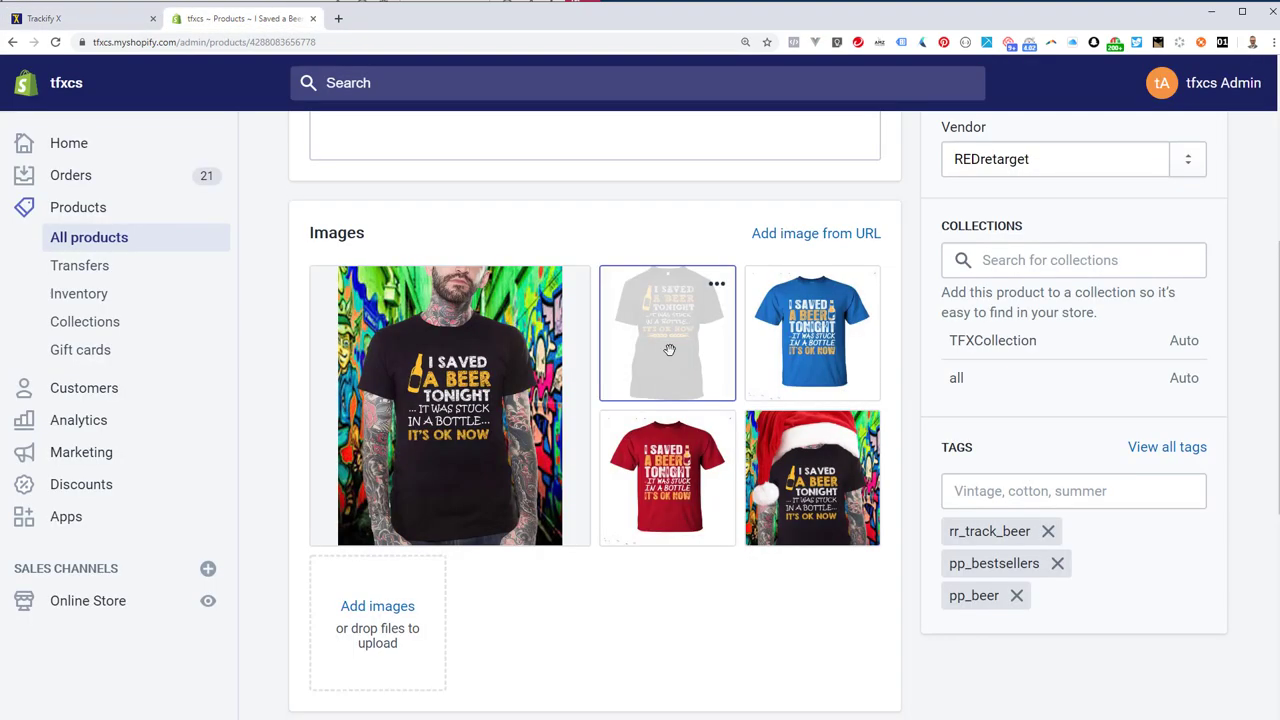
{"action": "scroll", "coordinate": [330, 625], "scroll_direction": "down", "scroll_amount": 3}
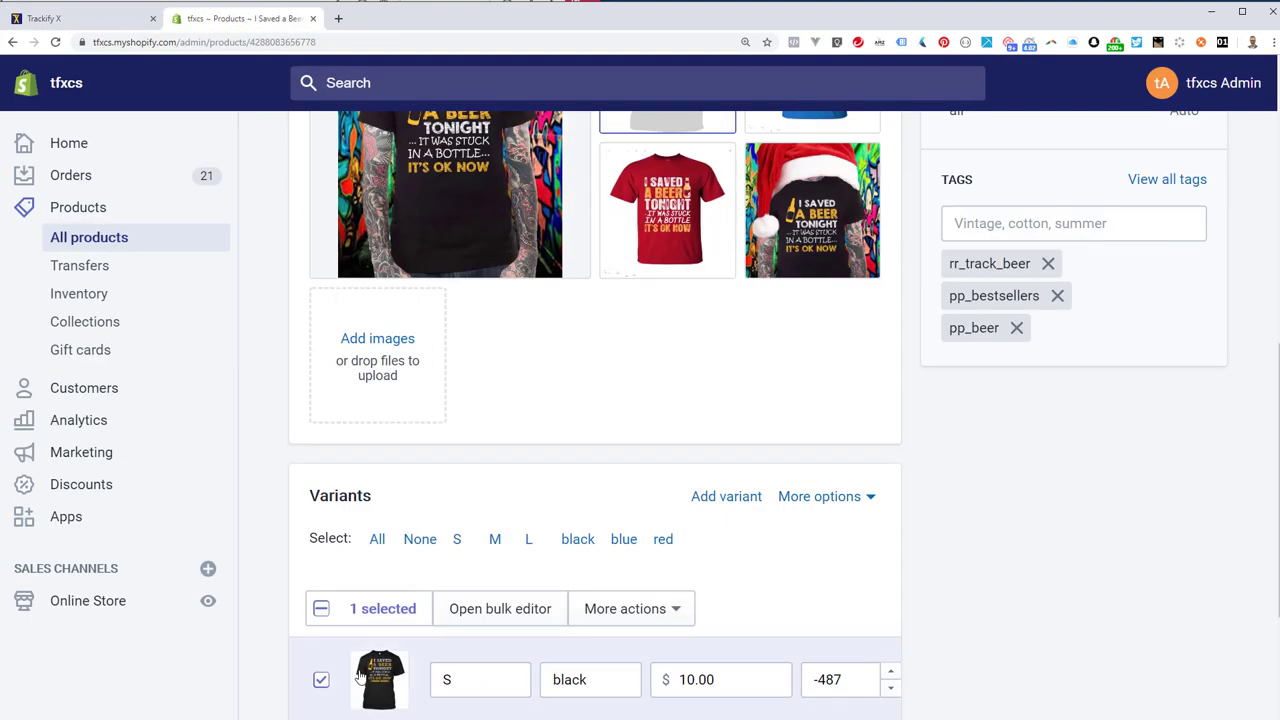
{"action": "left_click", "coordinate": [321, 680]}
Step: Make the plain black T-shirt the main product image and move the tattooed model photo to the end of the gallery
{"action": "scroll", "coordinate": [508, 594], "scroll_direction": "up", "scroll_amount": 3}
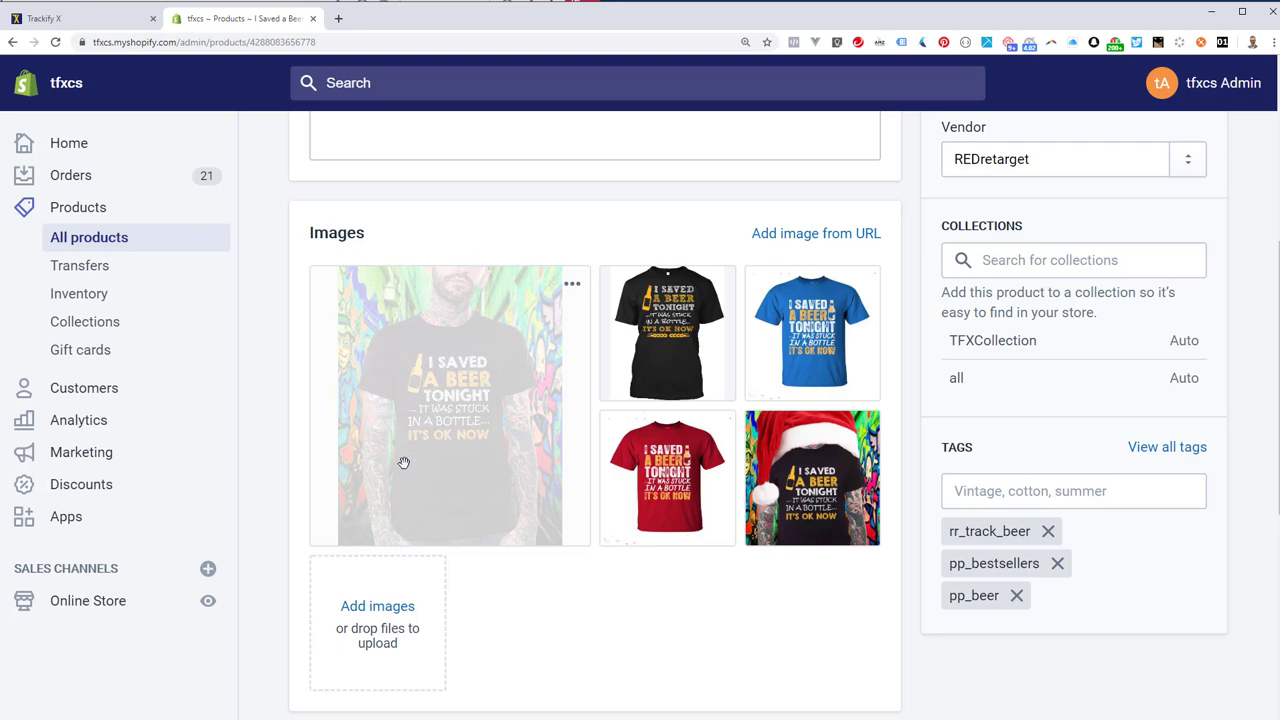
{"action": "scroll", "coordinate": [406, 480], "scroll_direction": "down", "scroll_amount": 4}
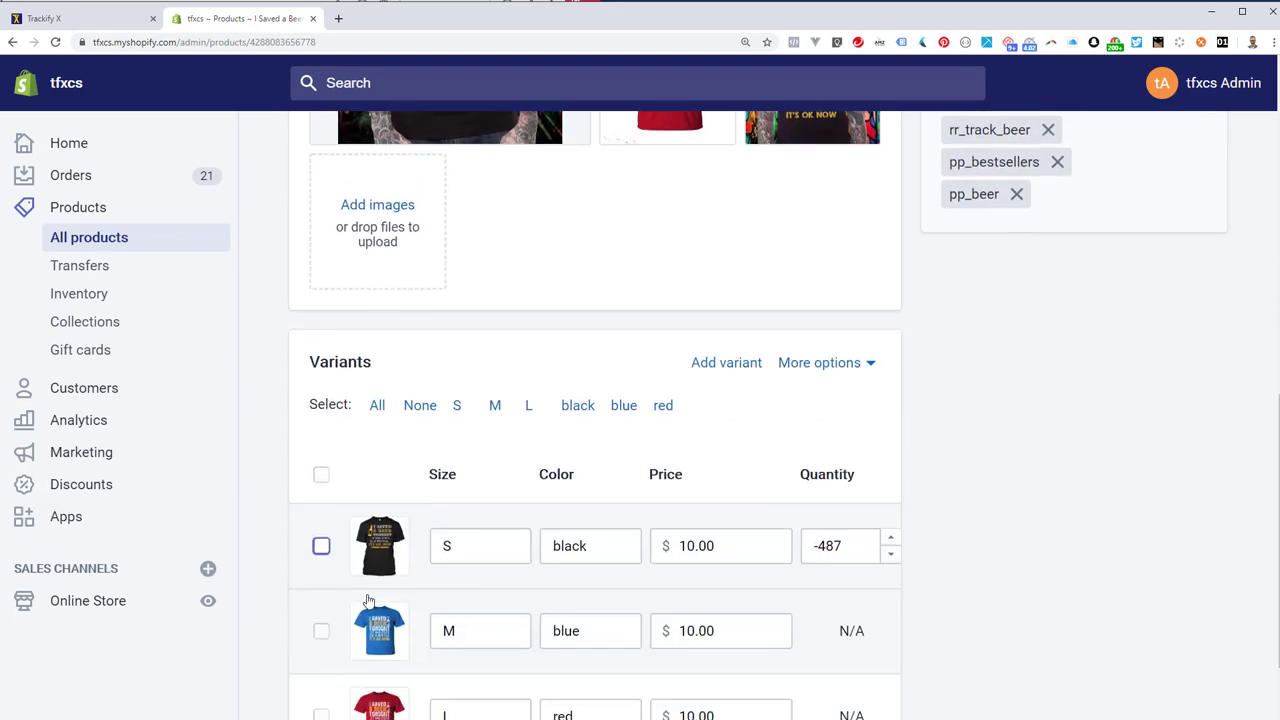
{"action": "scroll", "coordinate": [375, 590], "scroll_direction": "up", "scroll_amount": 3}
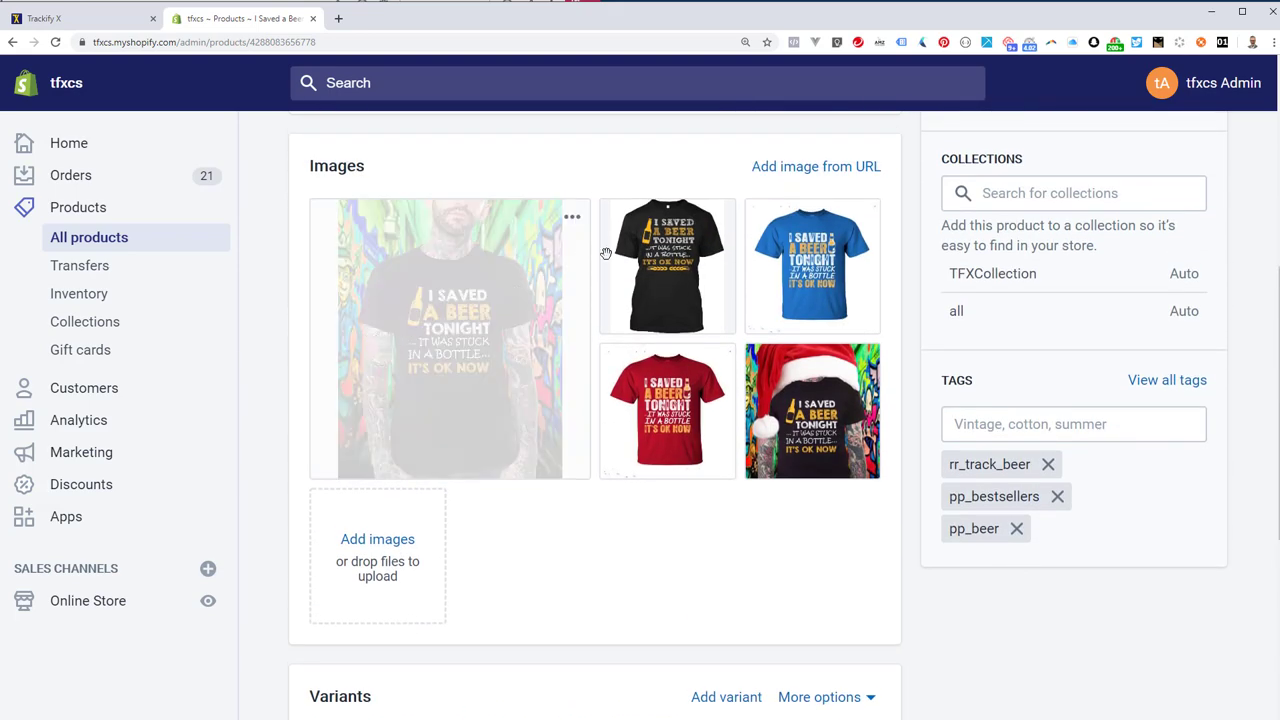
{"action": "left_click_drag", "start_coordinate": [657, 264], "coordinate": [446, 345]}
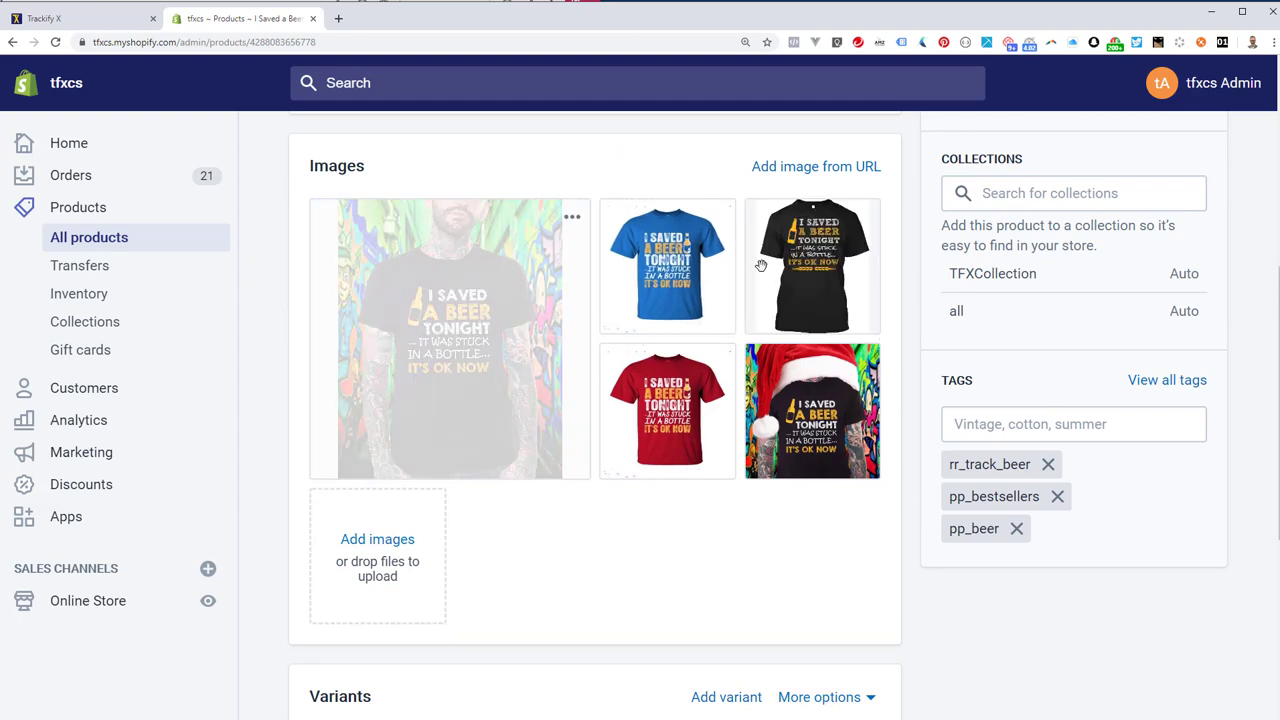
{"action": "left_click_drag", "start_coordinate": [761, 265], "coordinate": [439, 327]}
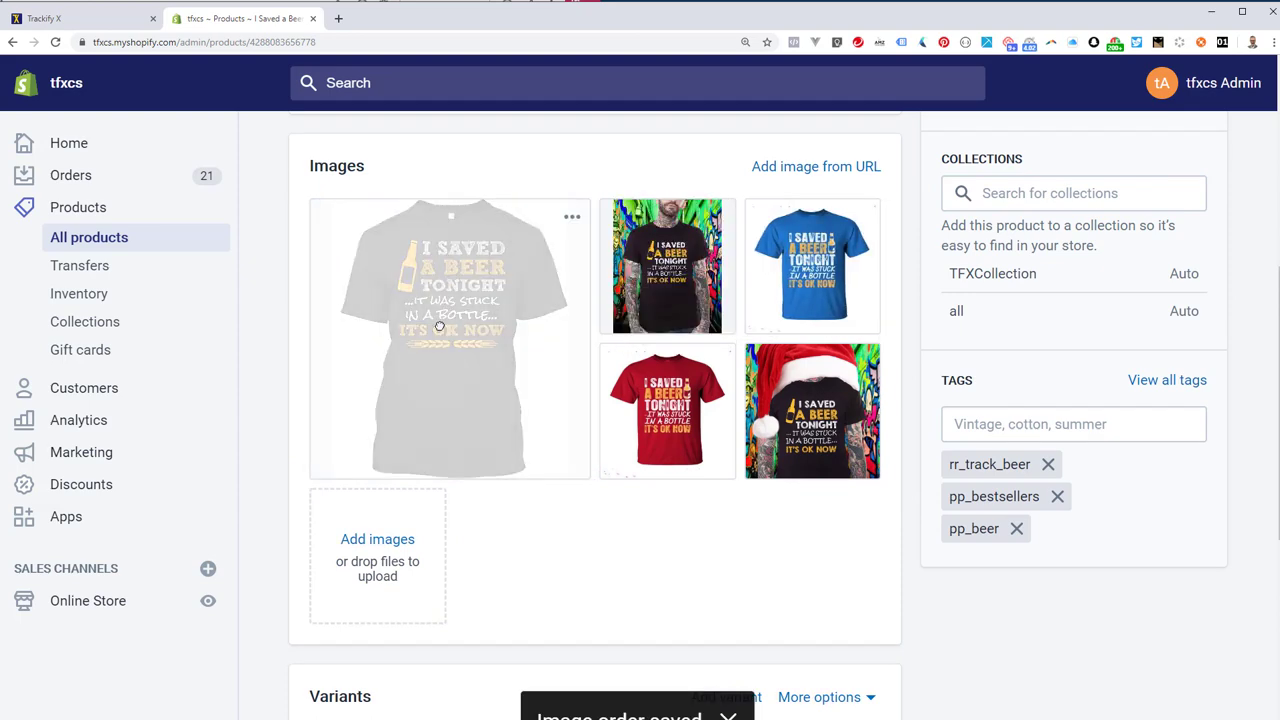
{"action": "left_click_drag", "start_coordinate": [674, 277], "coordinate": [826, 425]}
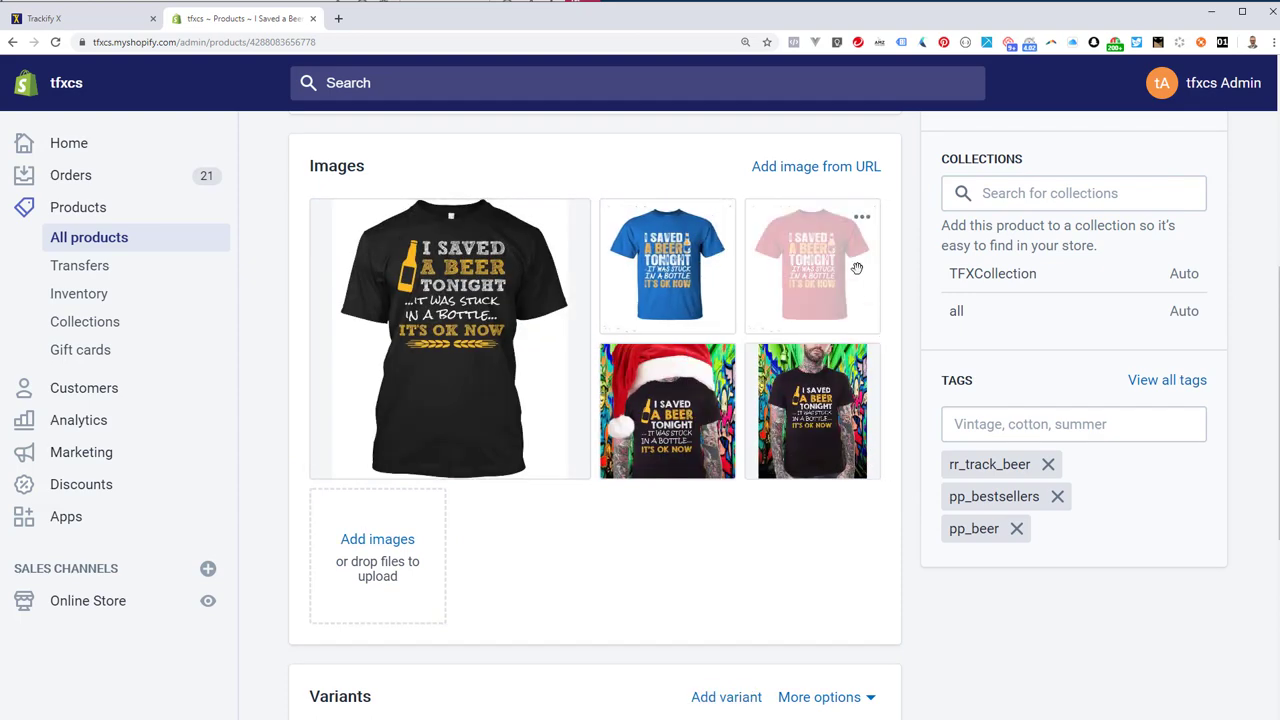
Step: Compare the reordered product gallery and its main image with the image of the S black variant
{"action": "scroll", "coordinate": [643, 486], "scroll_direction": "down", "scroll_amount": 5}
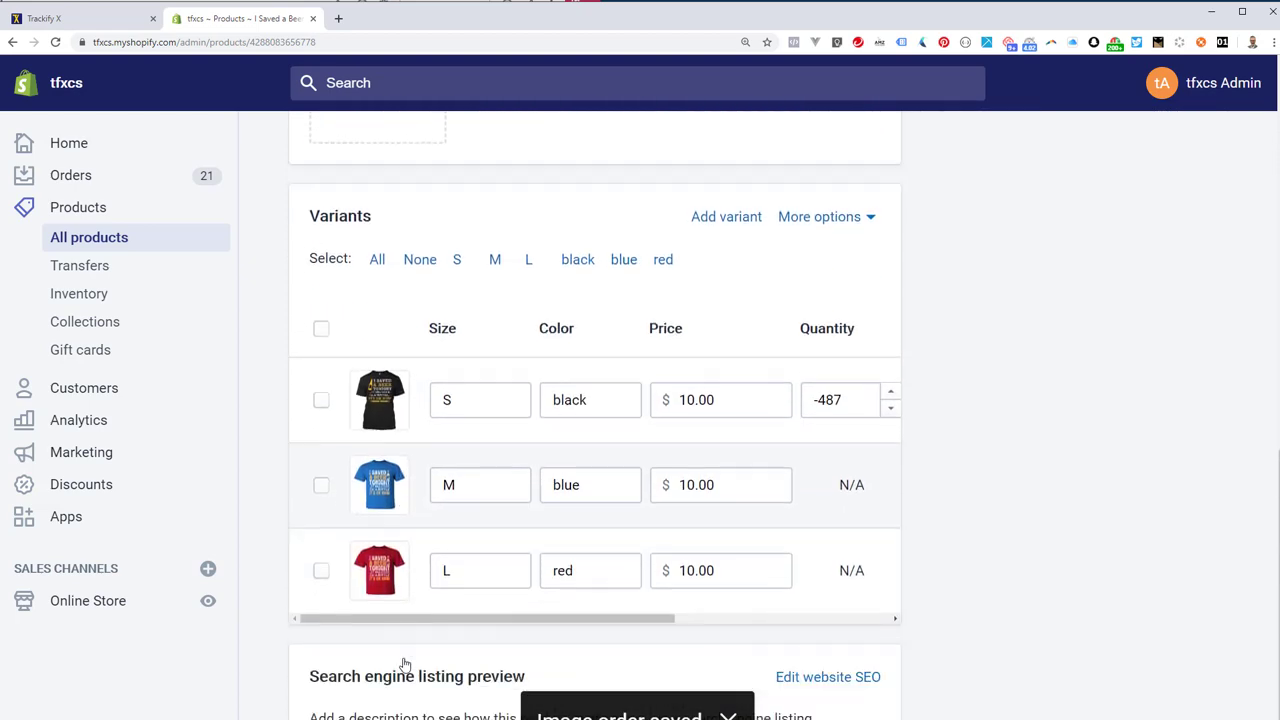
{"action": "scroll", "coordinate": [405, 665], "scroll_direction": "up", "scroll_amount": 7}
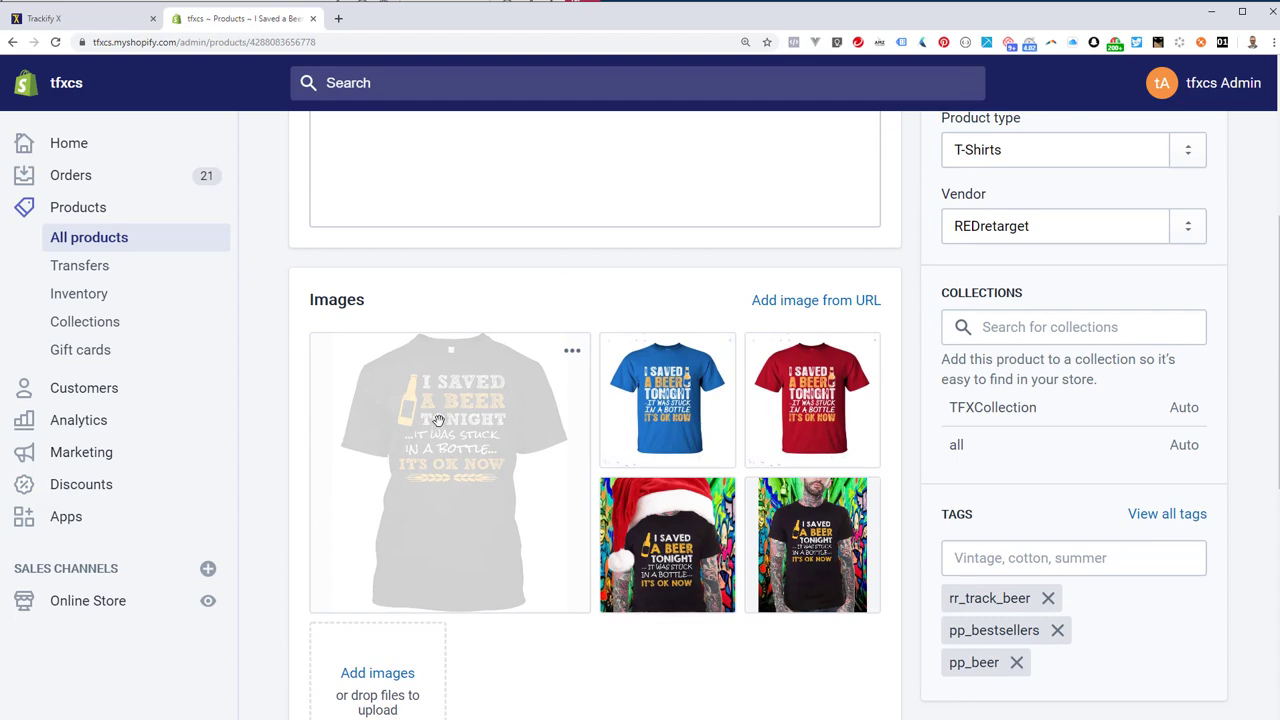
{"action": "scroll", "coordinate": [438, 421], "scroll_direction": "down", "scroll_amount": 3}
{"action": "scroll", "coordinate": [446, 158], "scroll_direction": "down", "scroll_amount": 1}
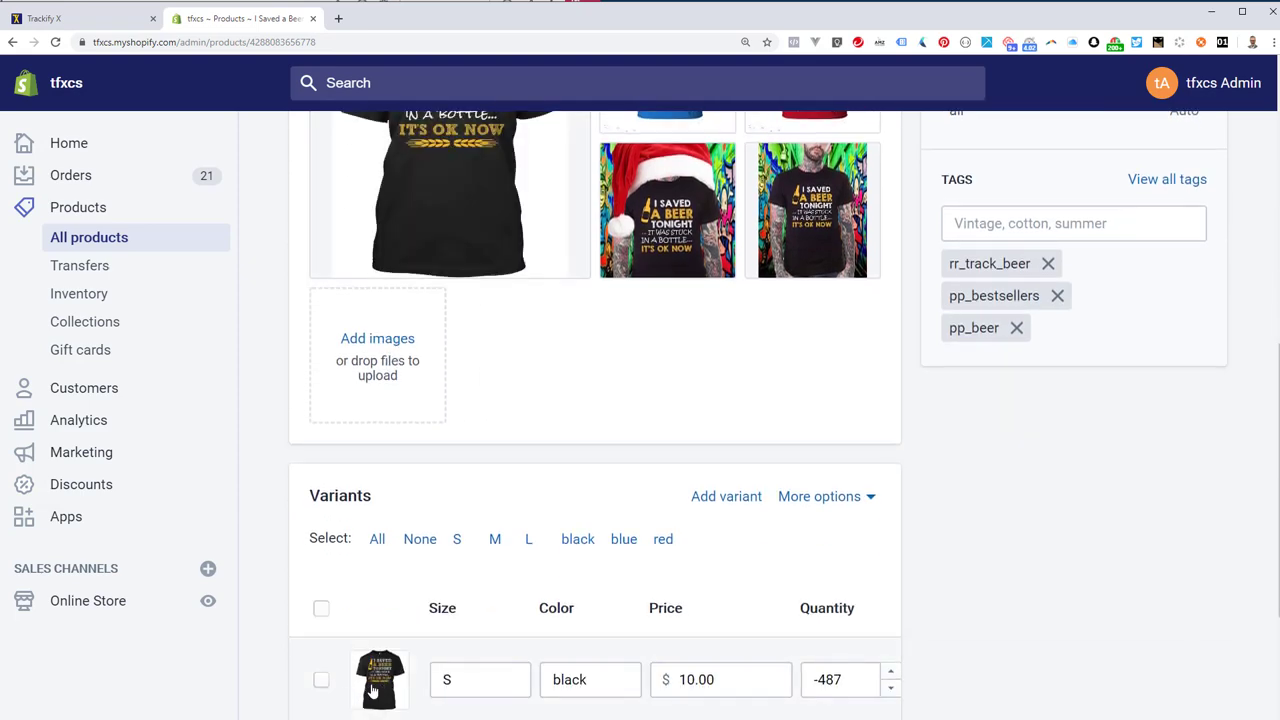
Step: Move the tattooed model photo to the first position in the T-shirt's gallery as its main product image
{"action": "scroll", "coordinate": [497, 494], "scroll_direction": "up", "scroll_amount": 3}
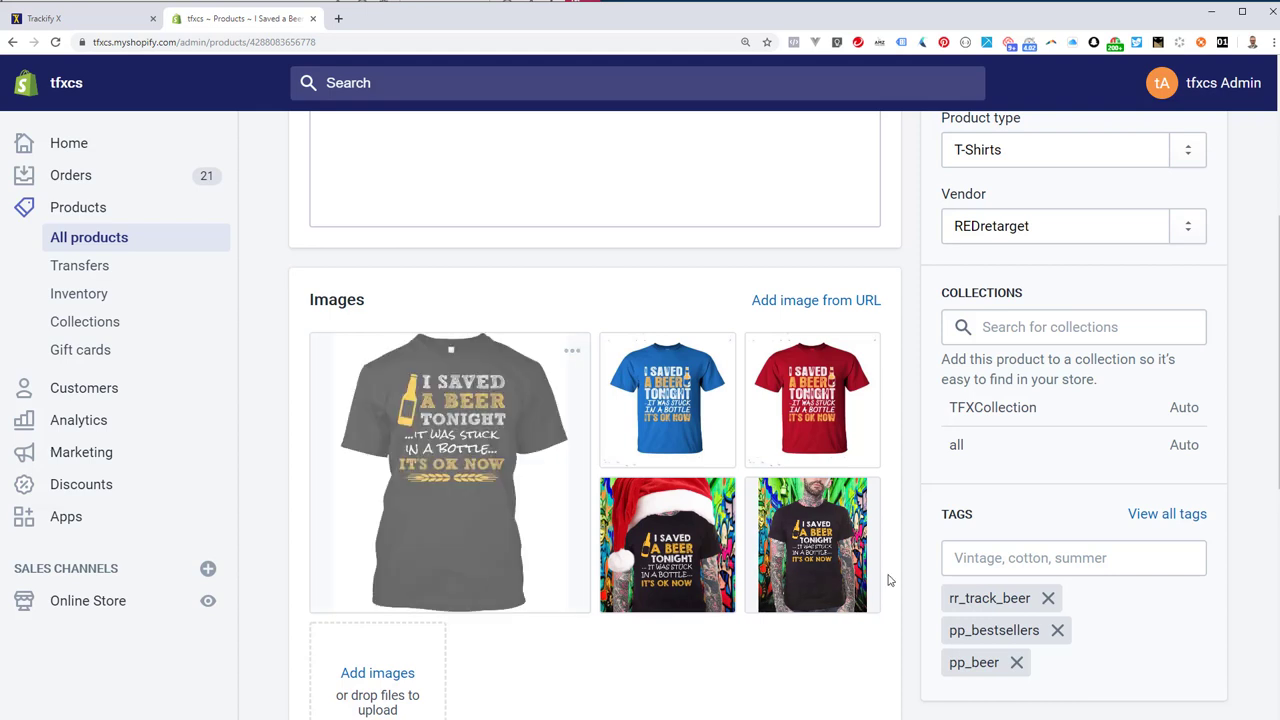
{"action": "left_click_drag", "start_coordinate": [817, 566], "coordinate": [372, 485]}
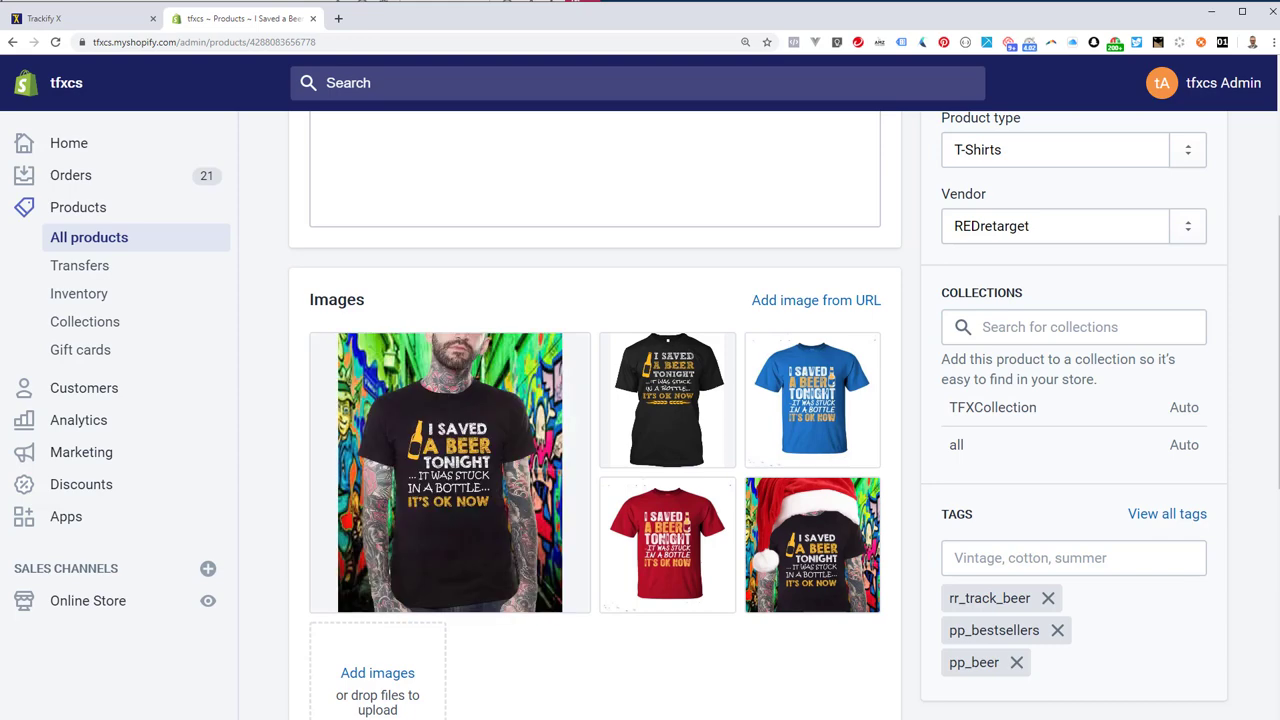
{"action": "scroll", "coordinate": [666, 634], "scroll_direction": "down", "scroll_amount": 1}
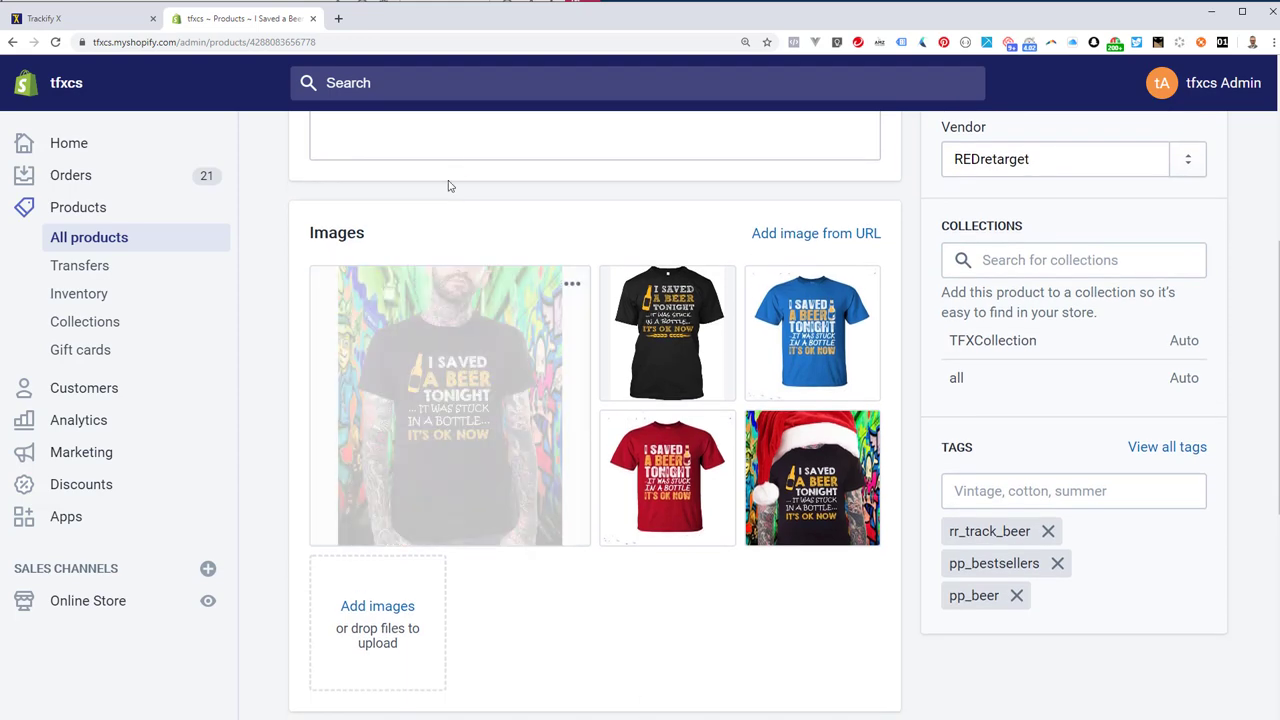
Step: Choose Alternative Image as the image type in Trackify X, and compare the T-shirt's gallery with its variant images in Shopify
{"action": "left_click", "coordinate": [119, 20]}
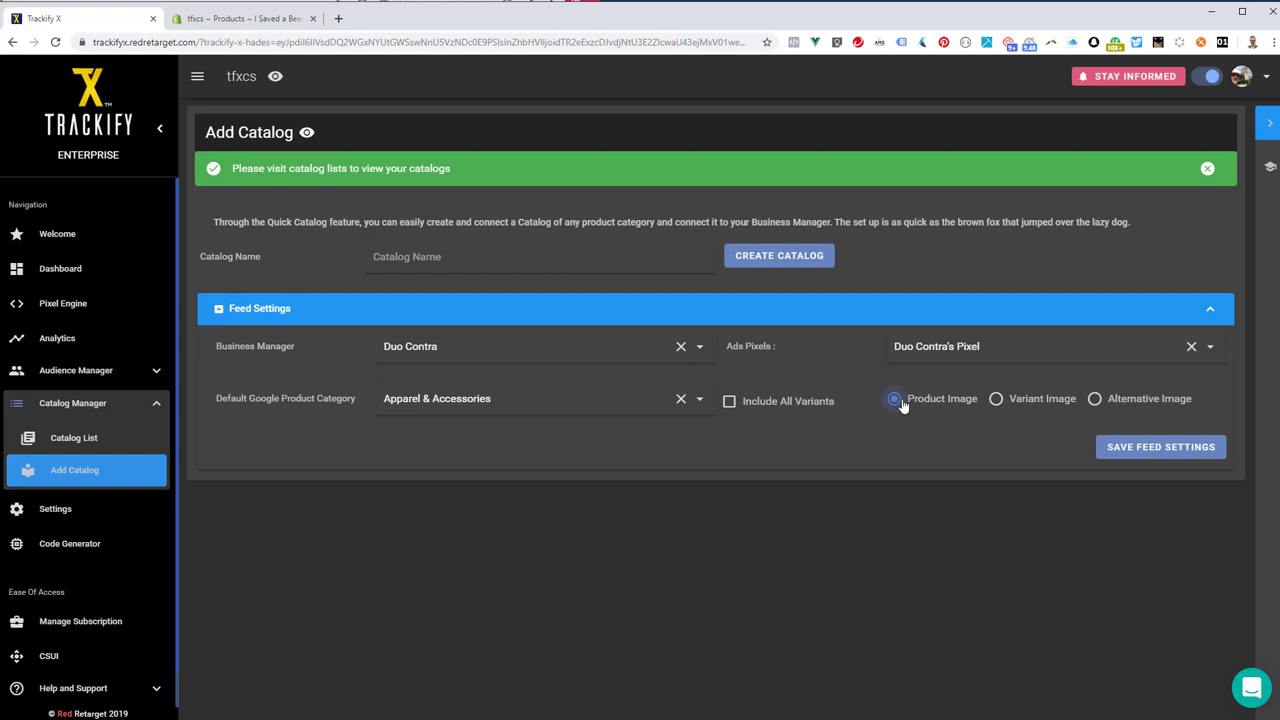
{"action": "left_click", "coordinate": [1094, 398]}
{"action": "left_click", "coordinate": [241, 28]}
{"action": "scroll", "coordinate": [531, 534], "scroll_direction": "down", "scroll_amount": 3}
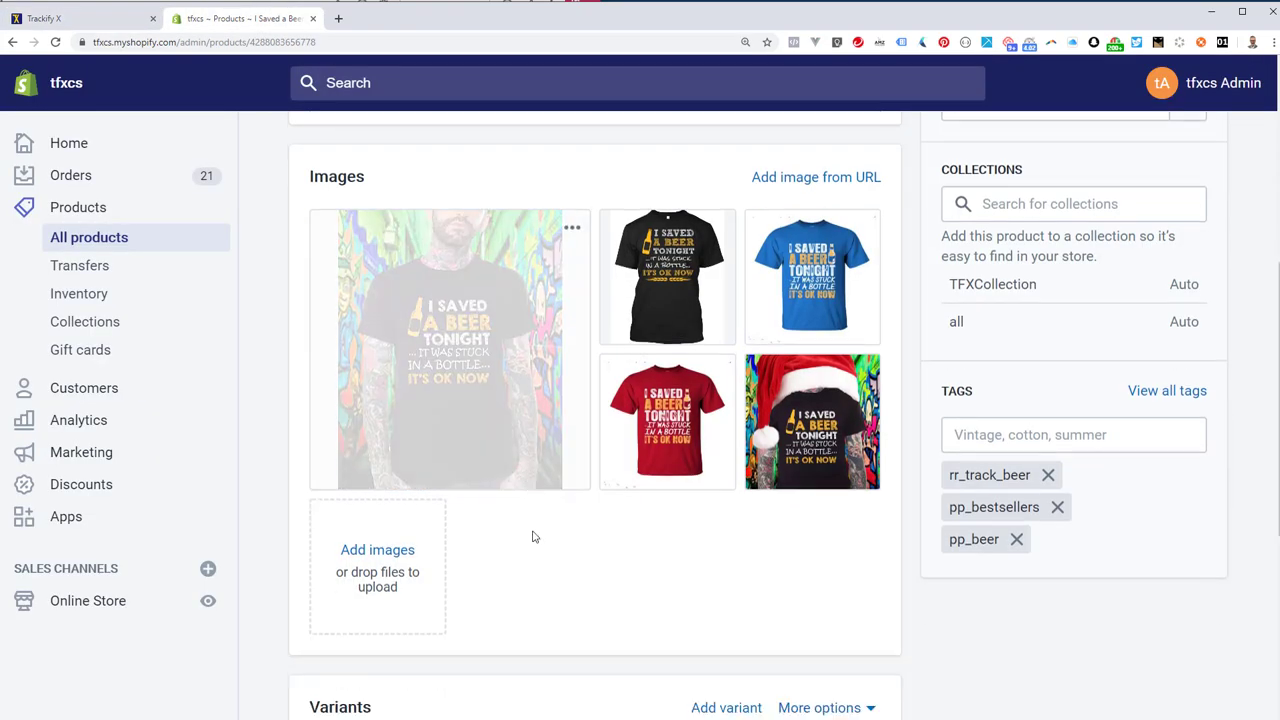
{"action": "scroll", "coordinate": [557, 457], "scroll_direction": "down", "scroll_amount": 2}
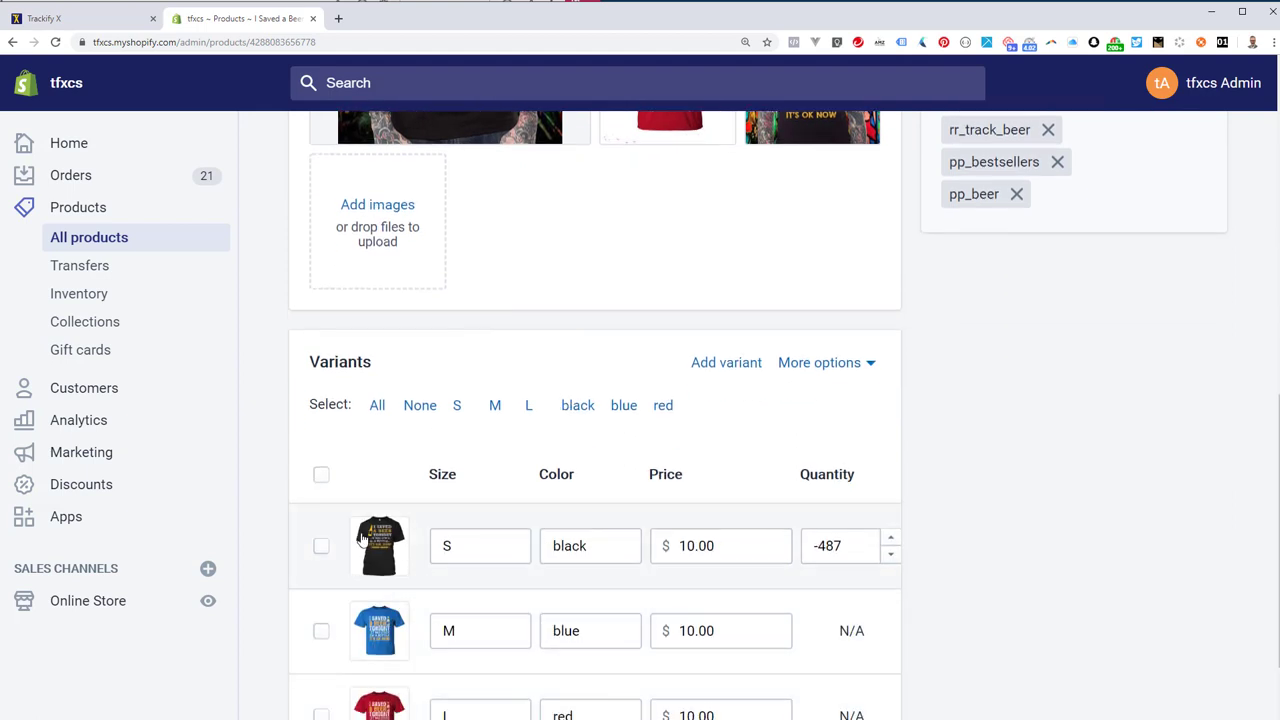
{"action": "scroll", "coordinate": [361, 713], "scroll_direction": "up", "scroll_amount": 2}
{"action": "scroll", "coordinate": [361, 712], "scroll_direction": "down", "scroll_amount": 2}
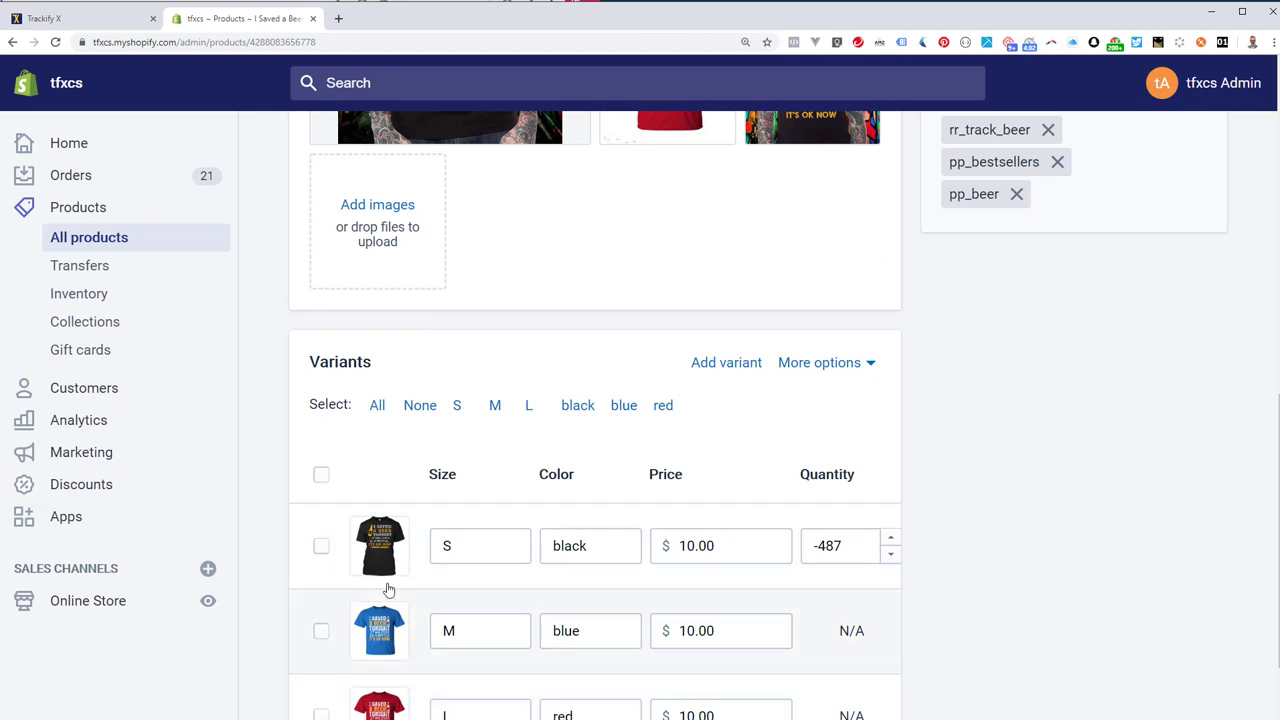
{"action": "scroll", "coordinate": [388, 590], "scroll_direction": "up", "scroll_amount": 4}
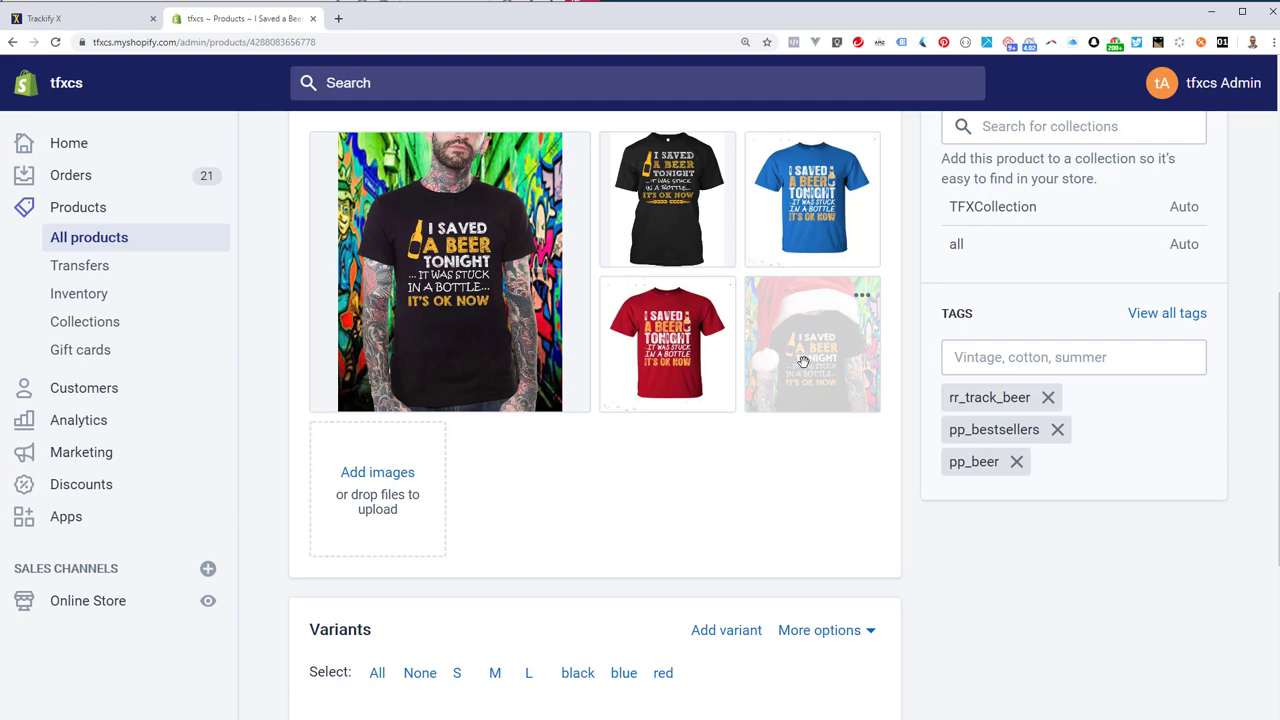
Step: In Trackify X, choose Variant Image as the image type and create a catalog named 1101819 v0i0
{"action": "left_click", "coordinate": [88, 18]}
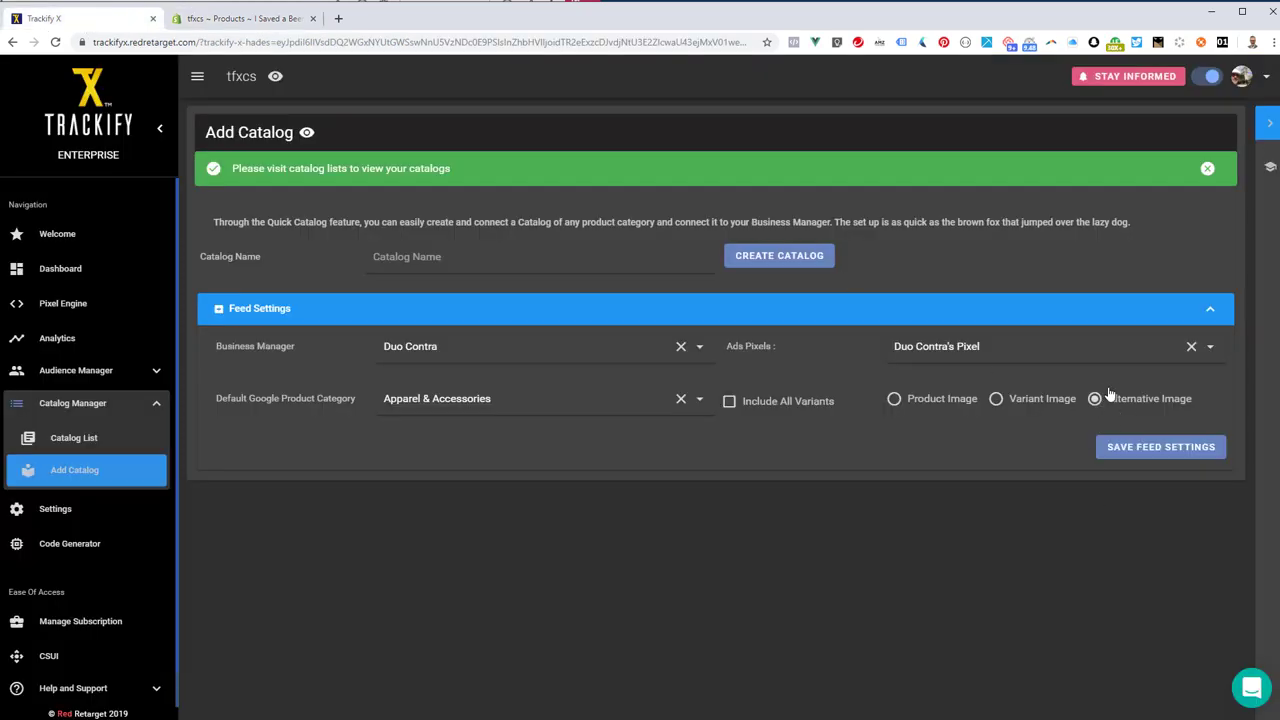
{"action": "left_click", "coordinate": [999, 410]}
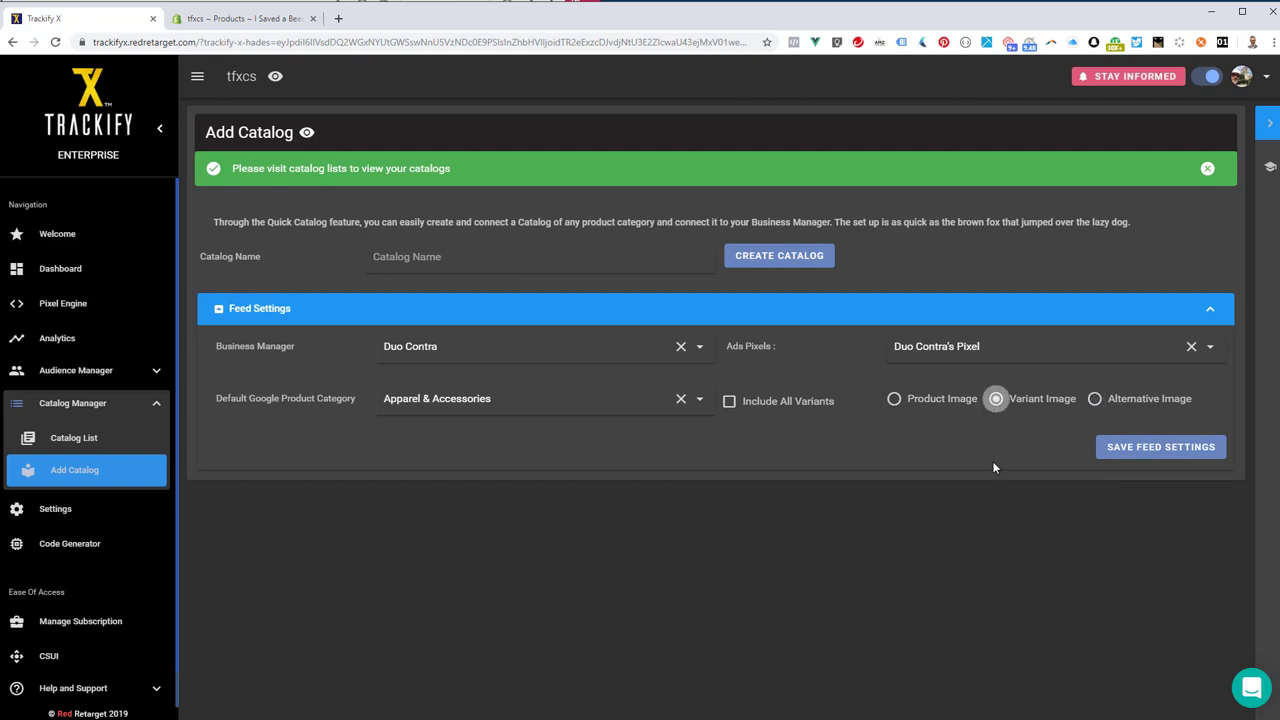
{"action": "left_click", "coordinate": [445, 260]}
{"action": "type", "text": "10181"}
{"action": "type", "text": "9"}
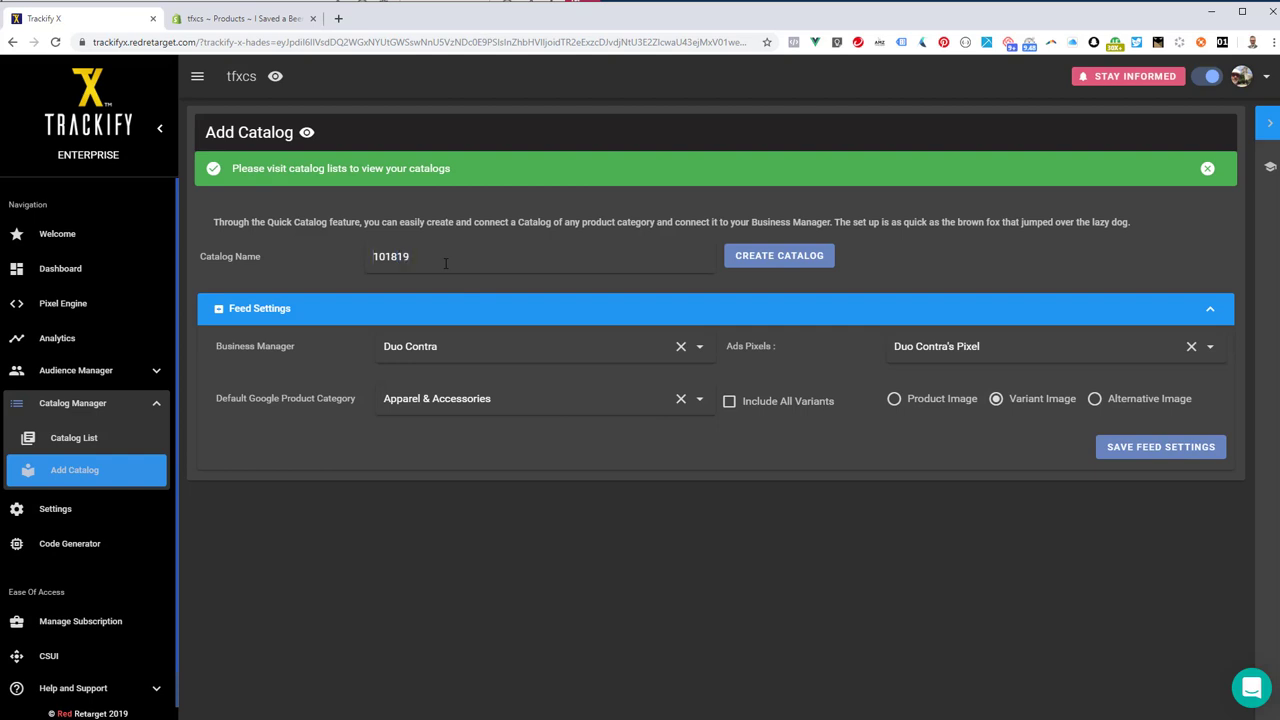
{"action": "type", "text": "1"}
{"action": "type", "text": "0i0"}
{"action": "left_click", "coordinate": [763, 264]}
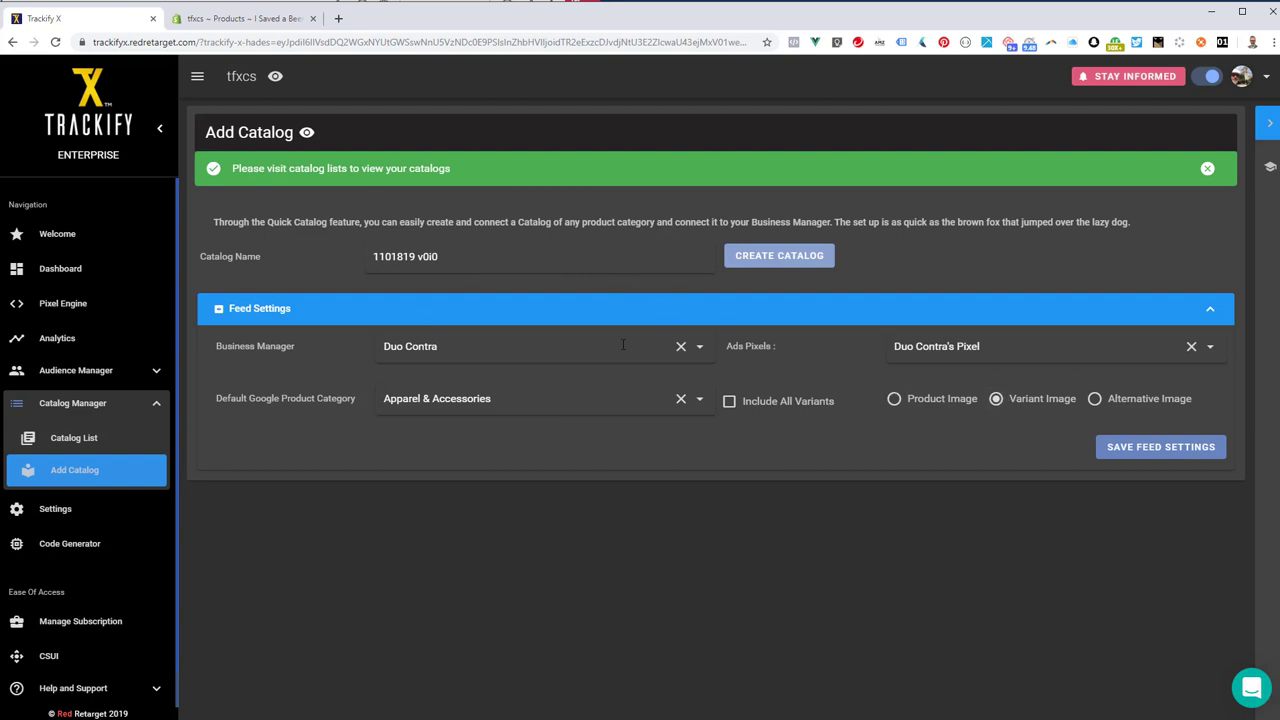
Step: Create a catalog named 1101819 v0i1 with Product Image as the image type, and dismiss the notification
{"action": "left_click", "coordinate": [894, 400]}
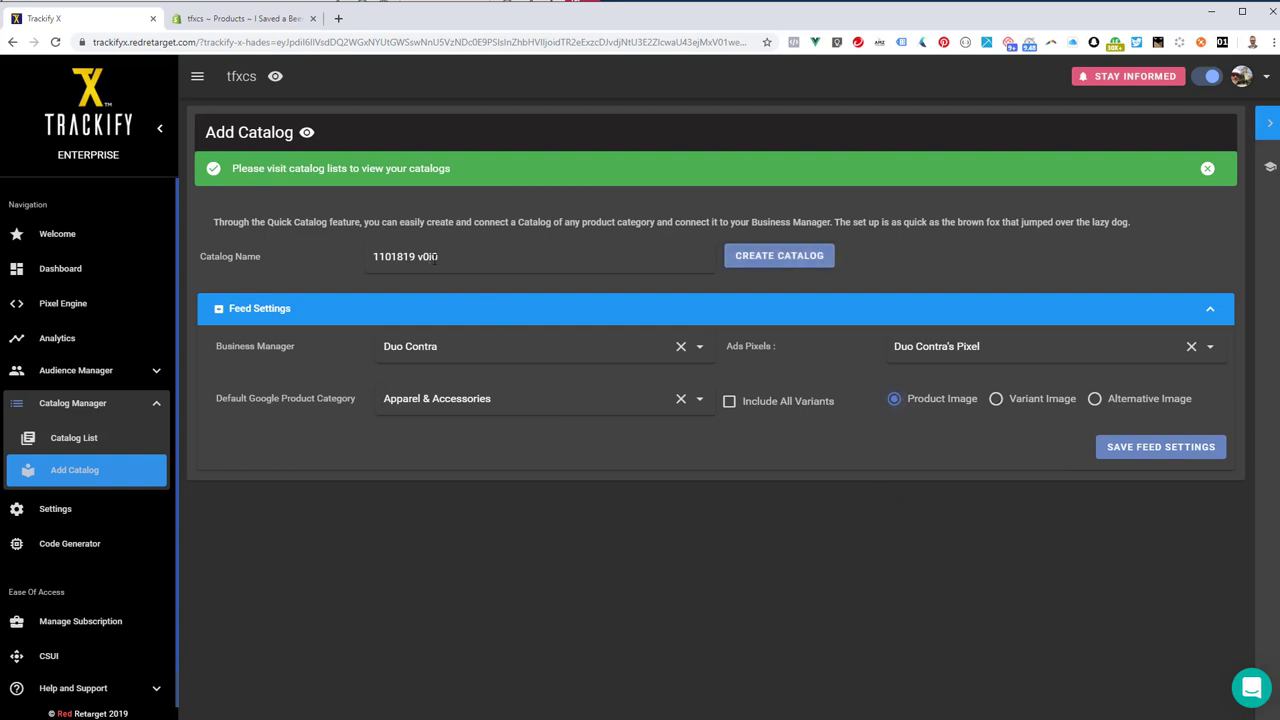
{"action": "left_click_drag", "start_coordinate": [433, 257], "coordinate": [443, 258]}
{"action": "type", "text": "1"}
{"action": "double_click", "coordinate": [427, 257]}
{"action": "left_click", "coordinate": [424, 264]}
{"action": "left_click", "coordinate": [796, 262]}
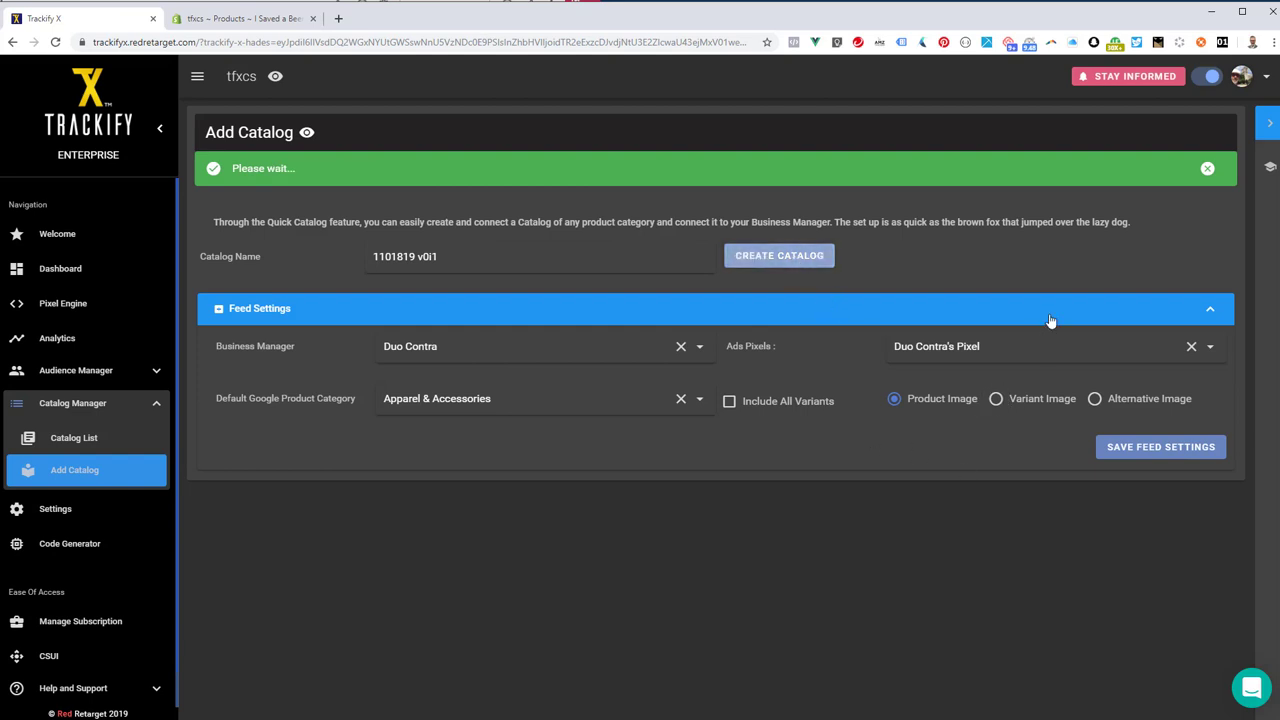
{"action": "left_click", "coordinate": [1207, 169]}
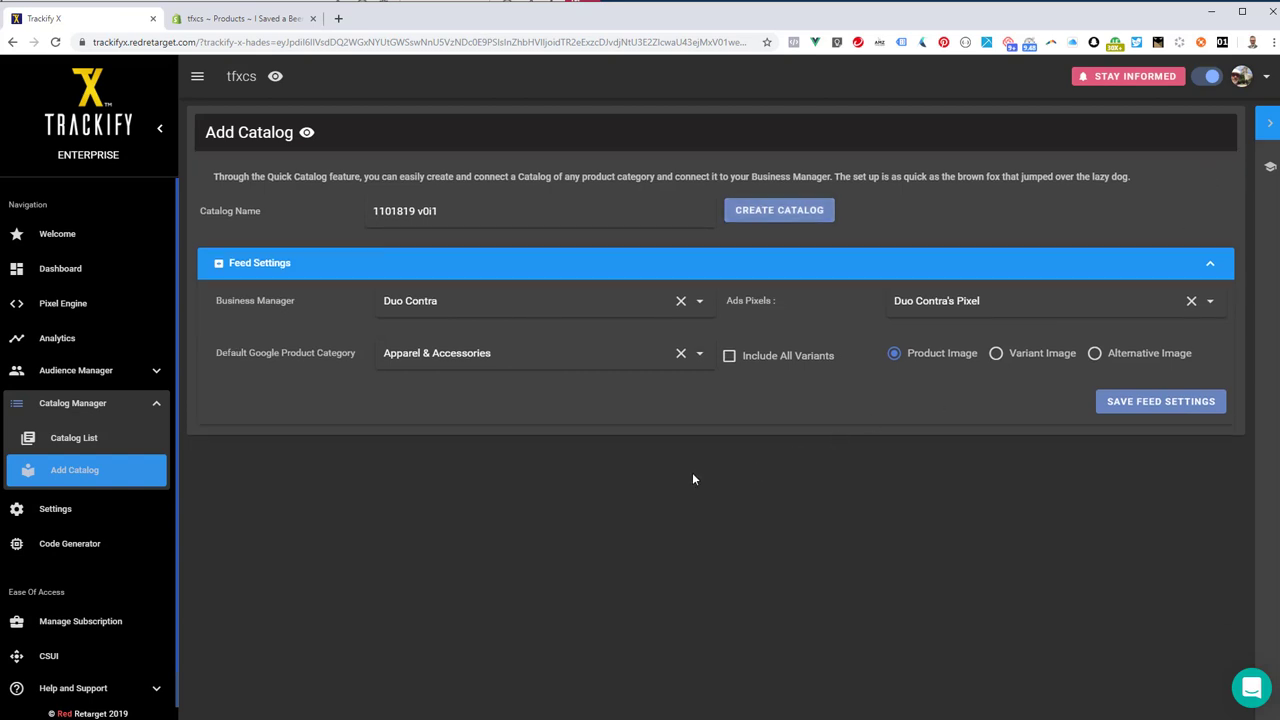
Step: Create a catalog named 1101819 v0a1 with Alternative Image as the image type, and dismiss the notification
{"action": "left_click", "coordinate": [1097, 357]}
{"action": "left_click", "coordinate": [771, 214]}
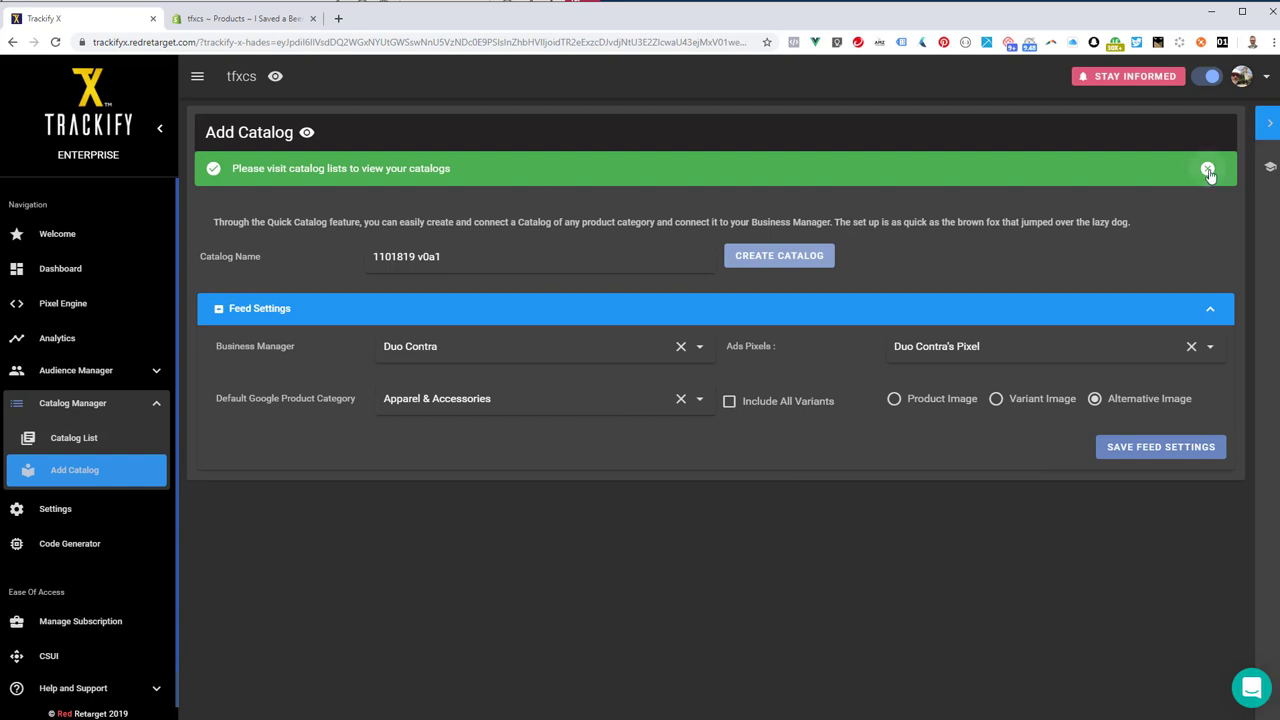
{"action": "left_click", "coordinate": [1208, 171]}
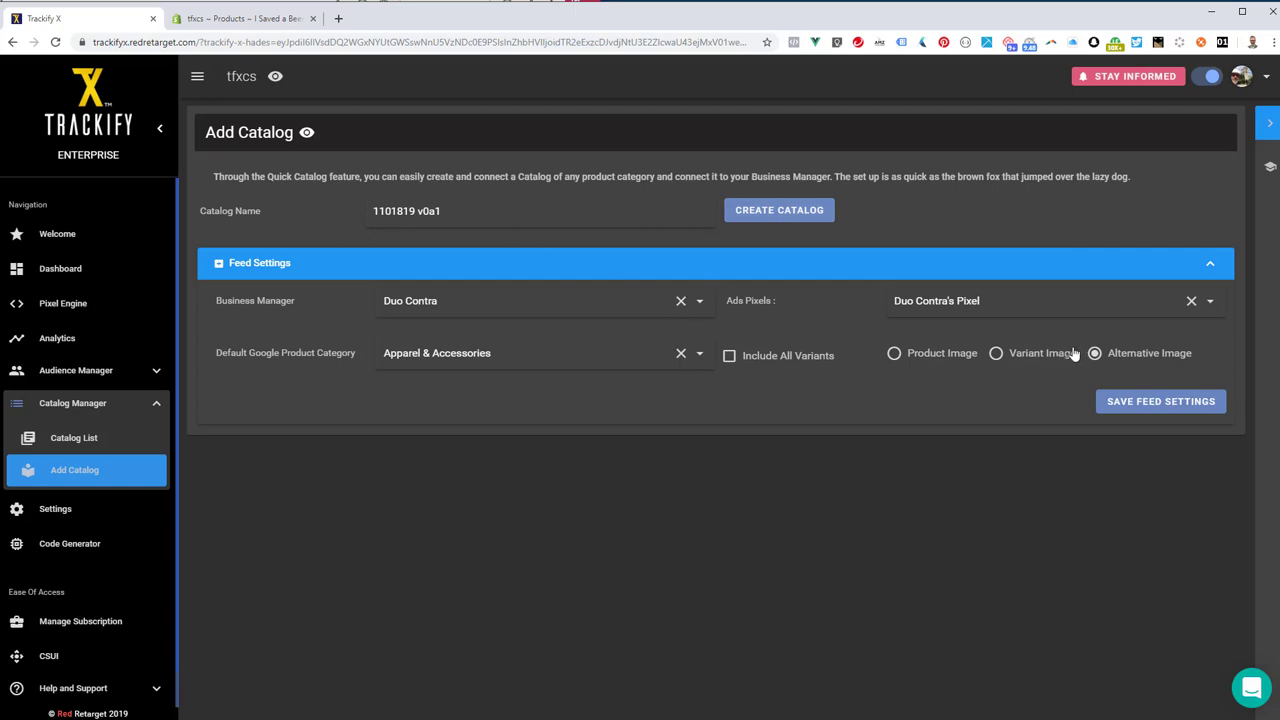
Step: Create another catalog that uses Variant Image and includes all variants
{"action": "left_click", "coordinate": [996, 356]}
{"action": "left_click", "coordinate": [729, 356]}
{"action": "left_click", "coordinate": [773, 214]}
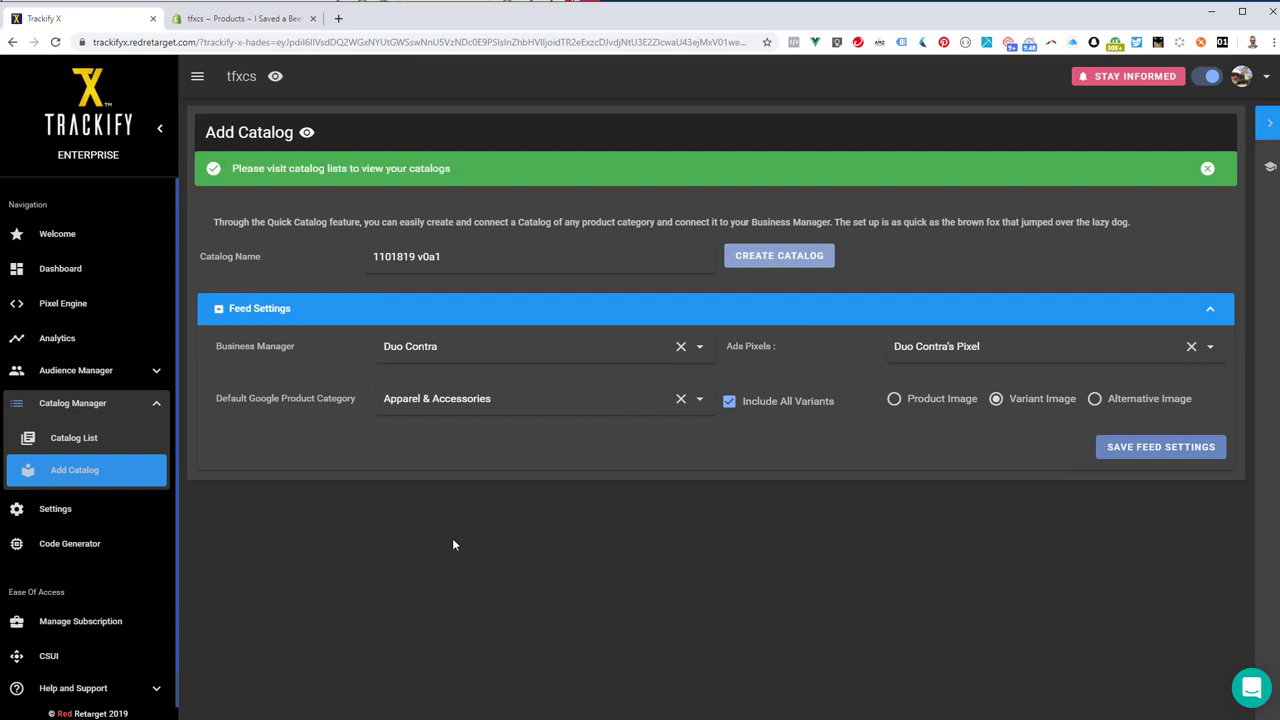
Step: Search the Catalog List for 101819
{"action": "left_click", "coordinate": [62, 441]}
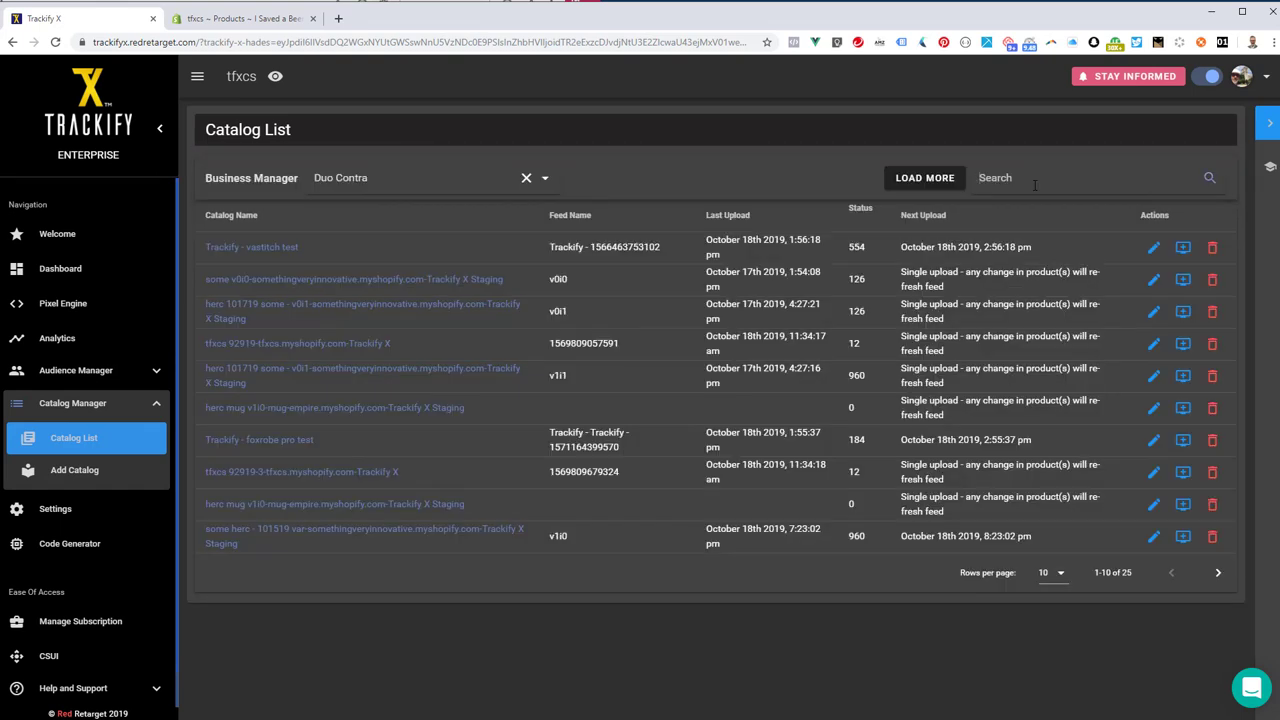
{"action": "left_click", "coordinate": [1035, 184]}
{"action": "type", "text": "1101"}
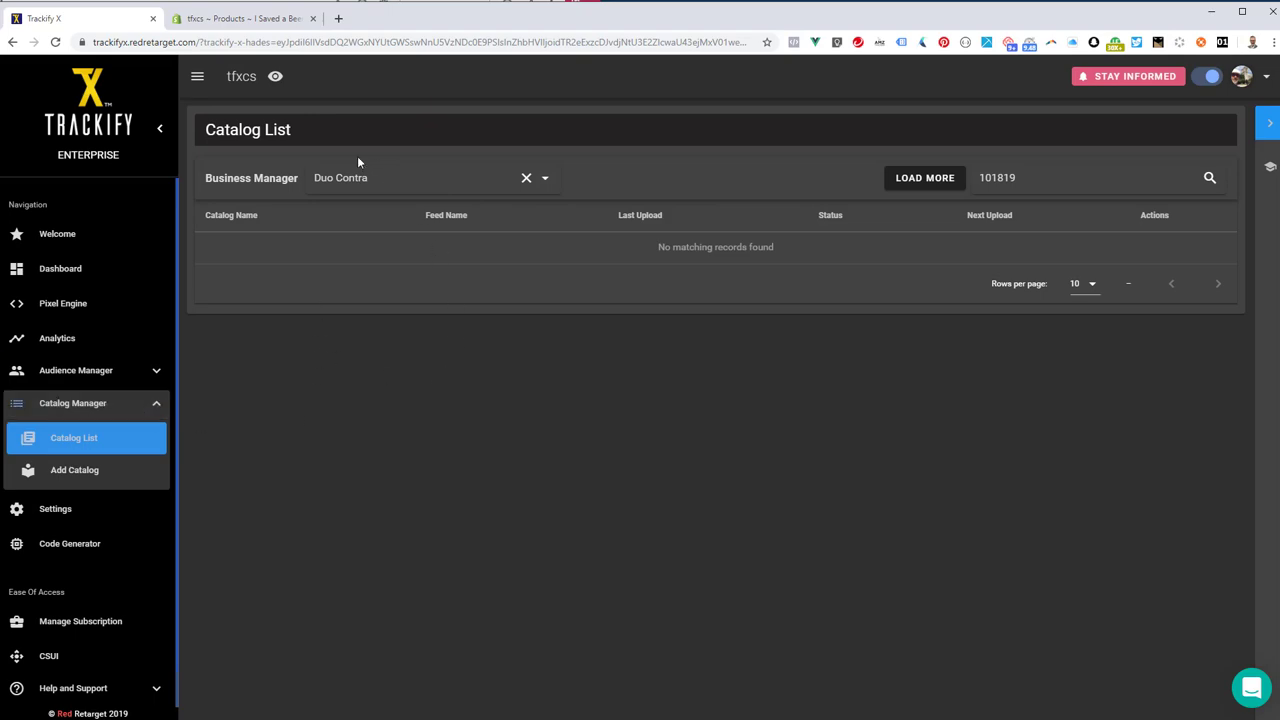
Step: Switch to Shopify, return to the product list and open the Nude Matte Waterproof Glossy Lipstick product
{"action": "left_click", "coordinate": [275, 20]}
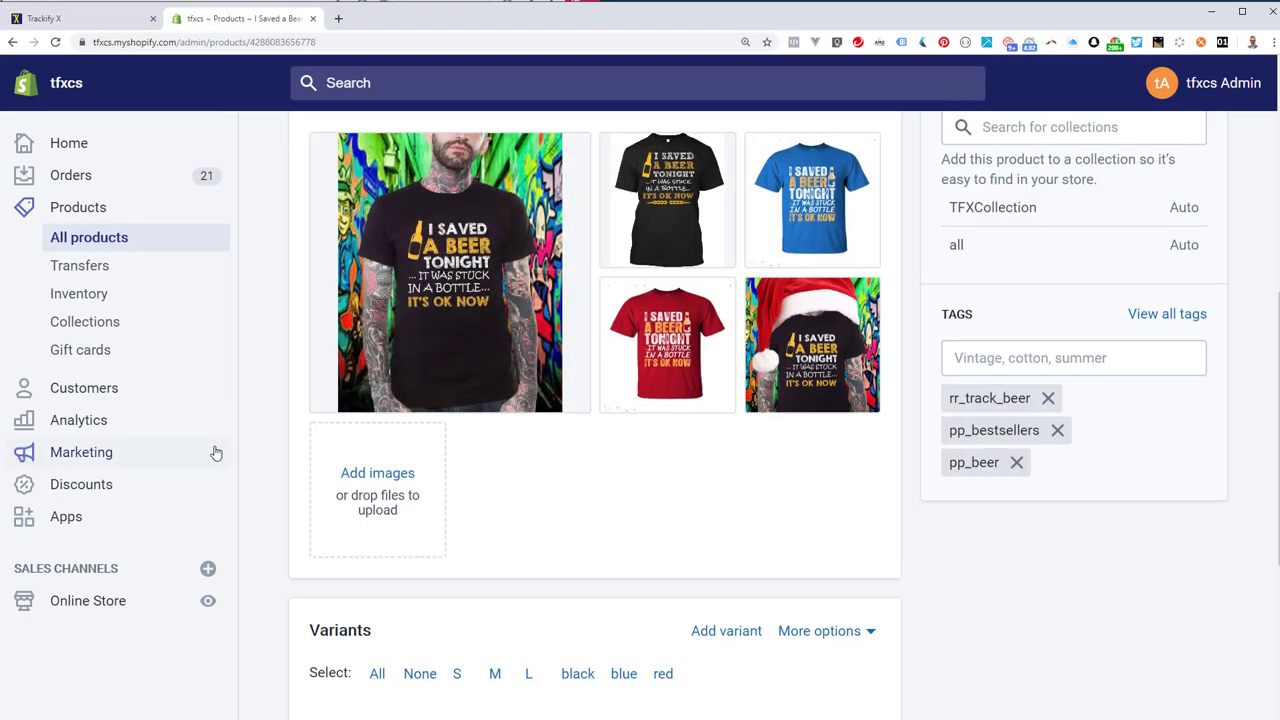
{"action": "scroll", "coordinate": [216, 453], "scroll_direction": "up", "scroll_amount": 5}
{"action": "scroll", "coordinate": [216, 453], "scroll_direction": "down", "scroll_amount": 2}
{"action": "scroll", "coordinate": [216, 453], "scroll_direction": "up", "scroll_amount": 6}
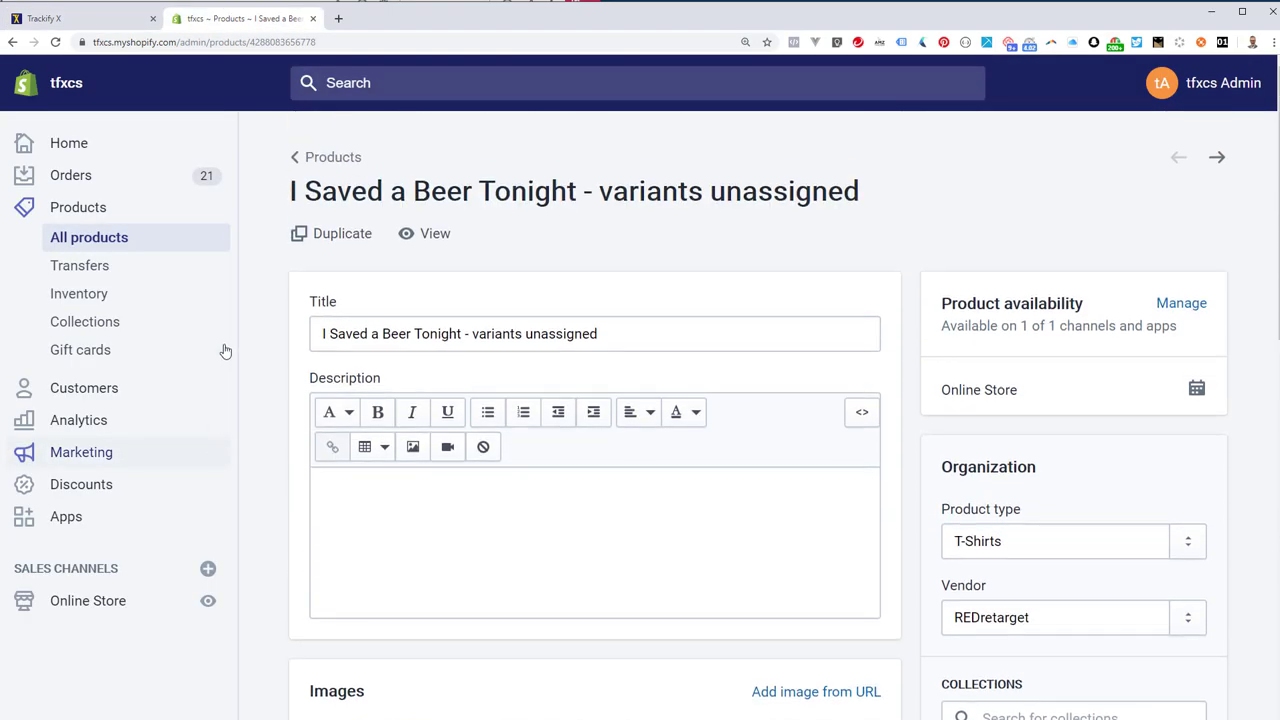
{"action": "left_click", "coordinate": [316, 160]}
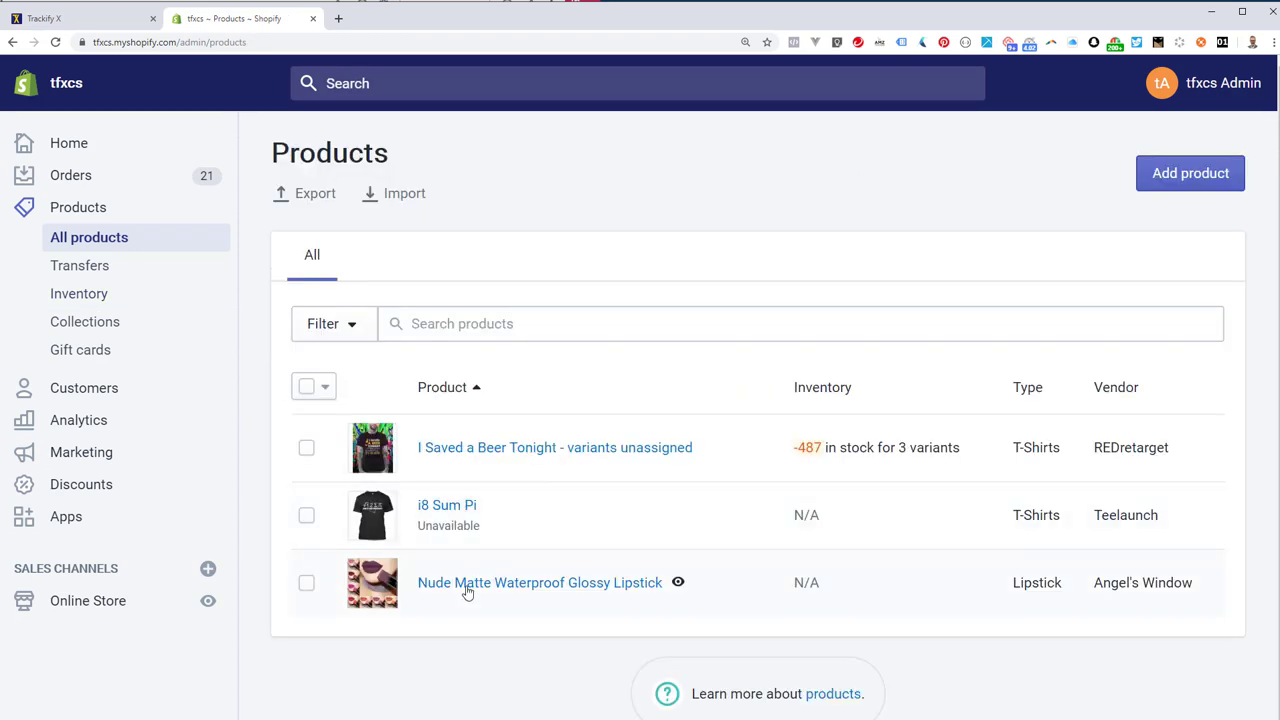
{"action": "left_click", "coordinate": [466, 588]}
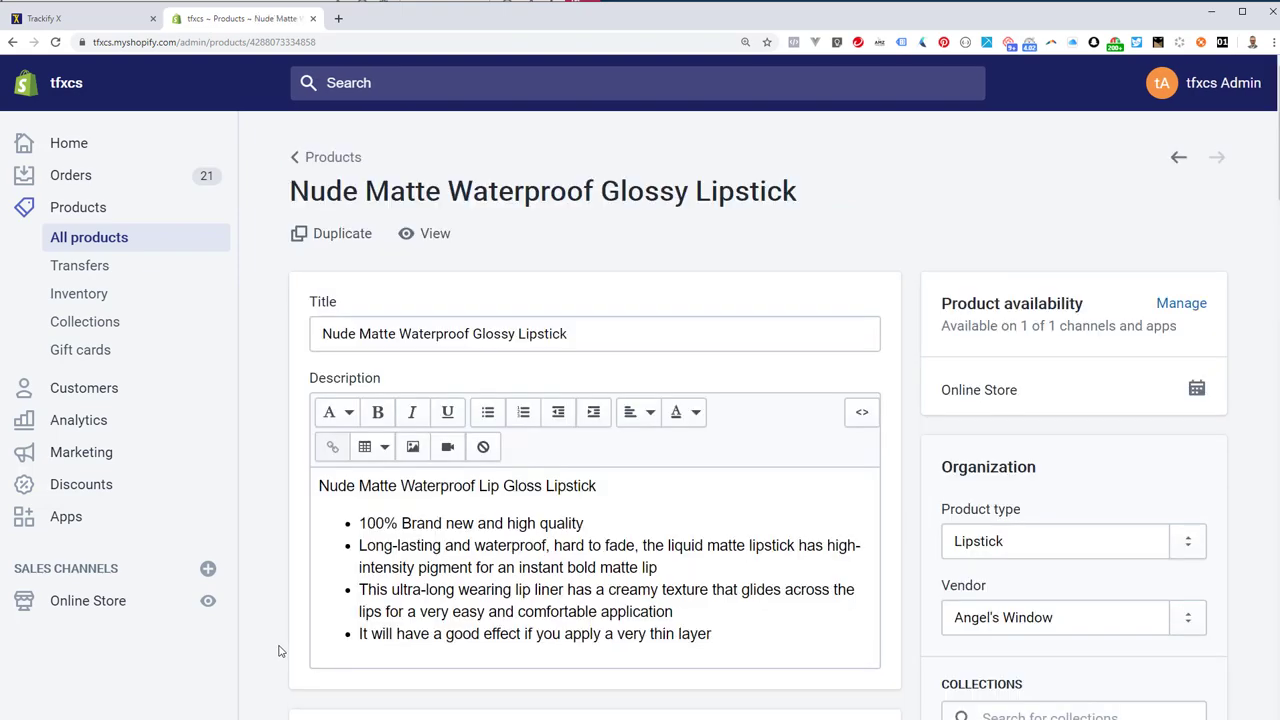
Step: Examine the lipstick's product gallery and the image assigned to each of its shade variants
{"action": "scroll", "coordinate": [280, 651], "scroll_direction": "down", "scroll_amount": 3}
{"action": "scroll", "coordinate": [280, 651], "scroll_direction": "down", "scroll_amount": 4}
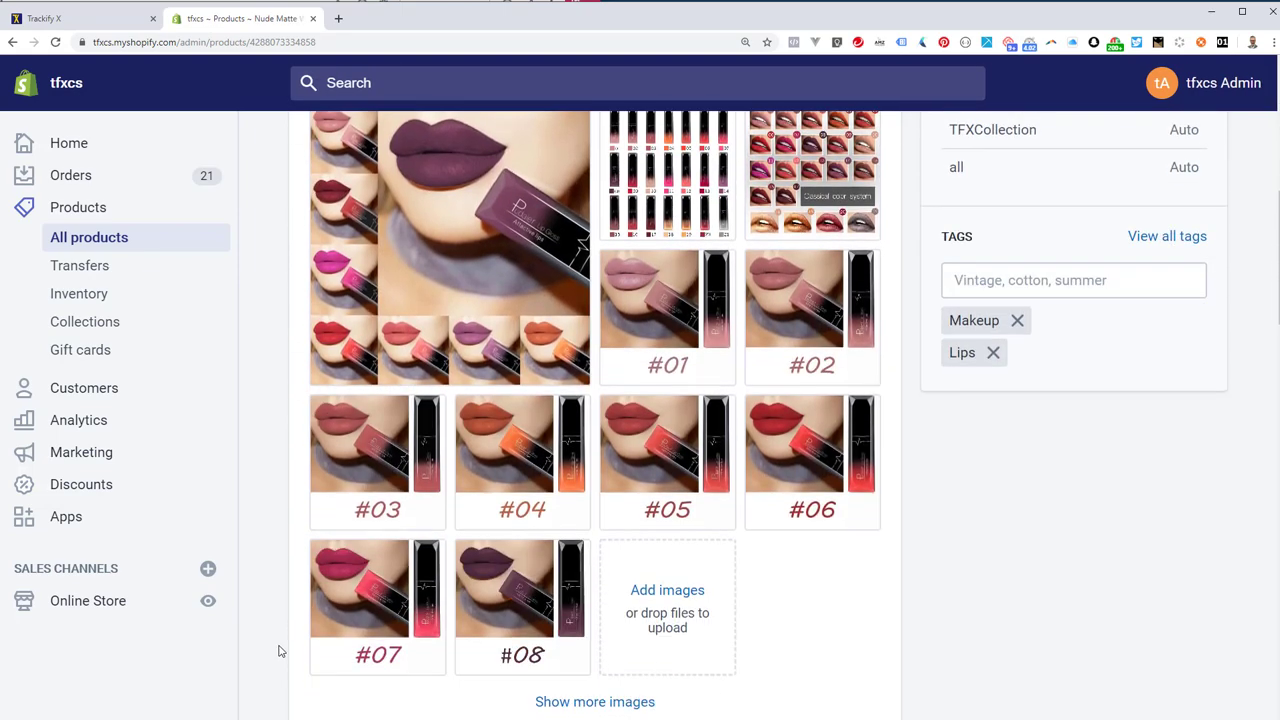
{"action": "scroll", "coordinate": [280, 651], "scroll_direction": "up", "scroll_amount": 2}
{"action": "scroll", "coordinate": [280, 651], "scroll_direction": "down", "scroll_amount": 1}
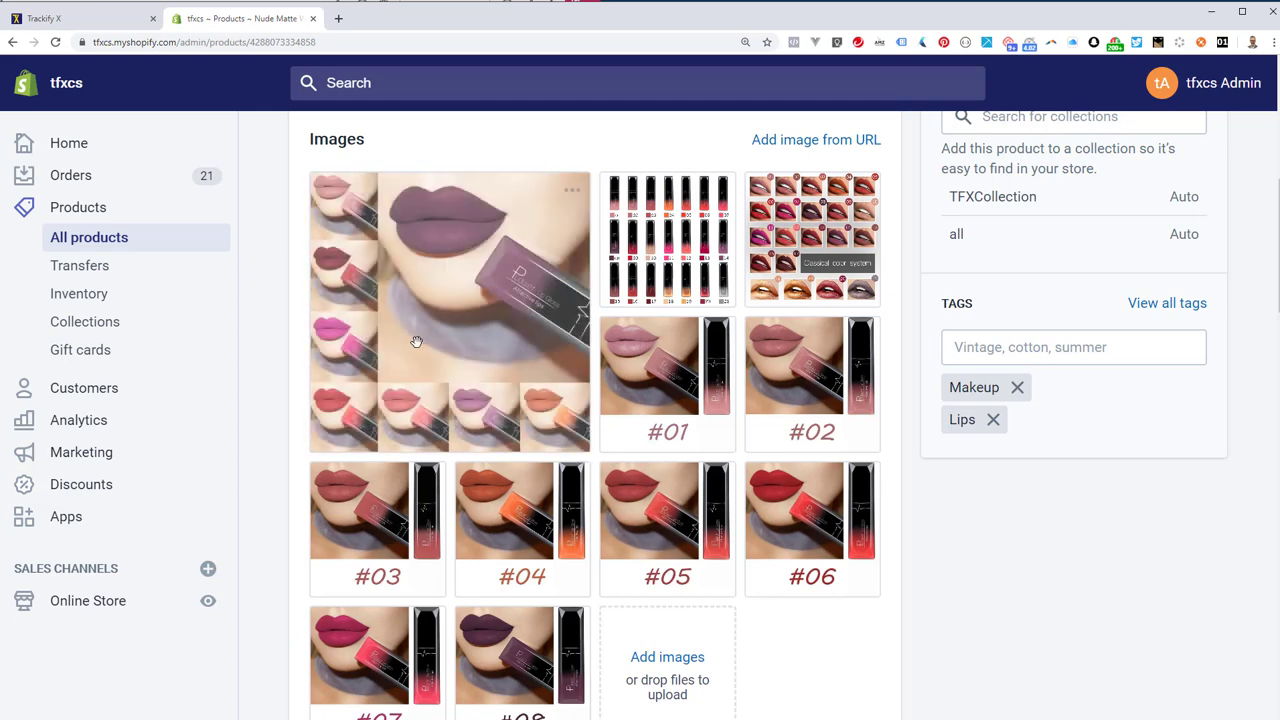
{"action": "scroll", "coordinate": [398, 560], "scroll_direction": "down", "scroll_amount": 6}
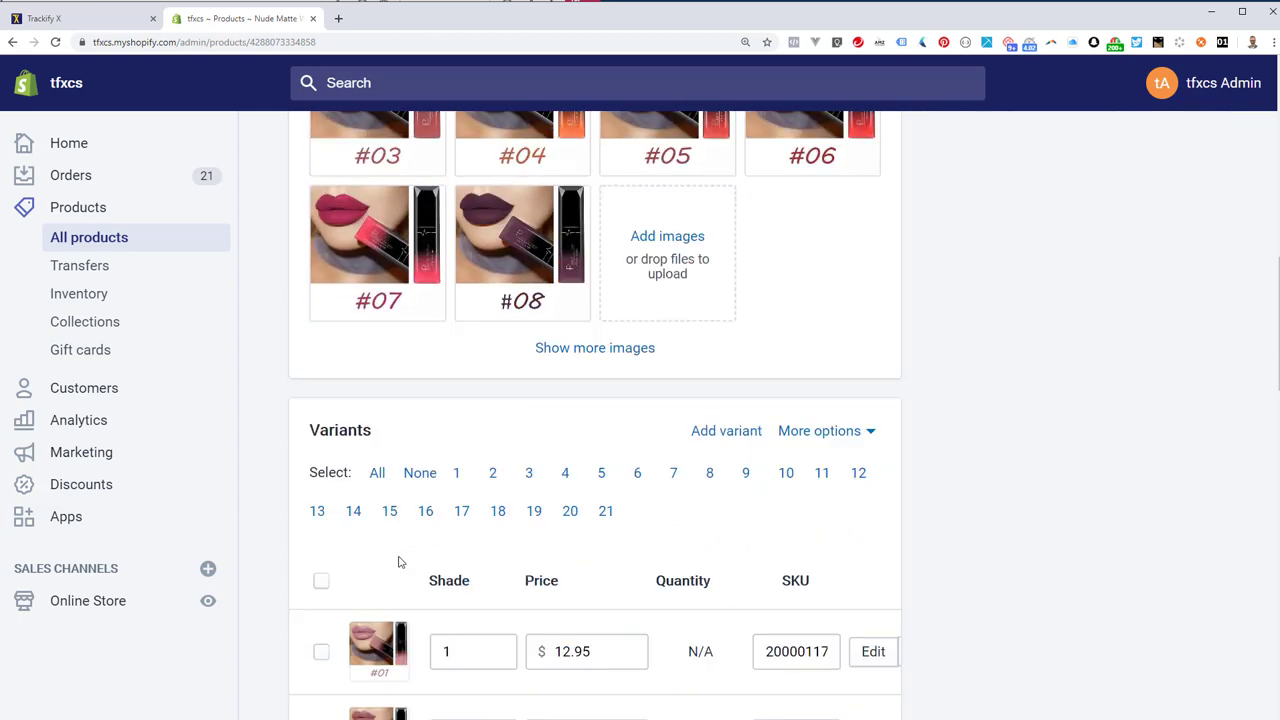
{"action": "scroll", "coordinate": [398, 560], "scroll_direction": "down", "scroll_amount": 7}
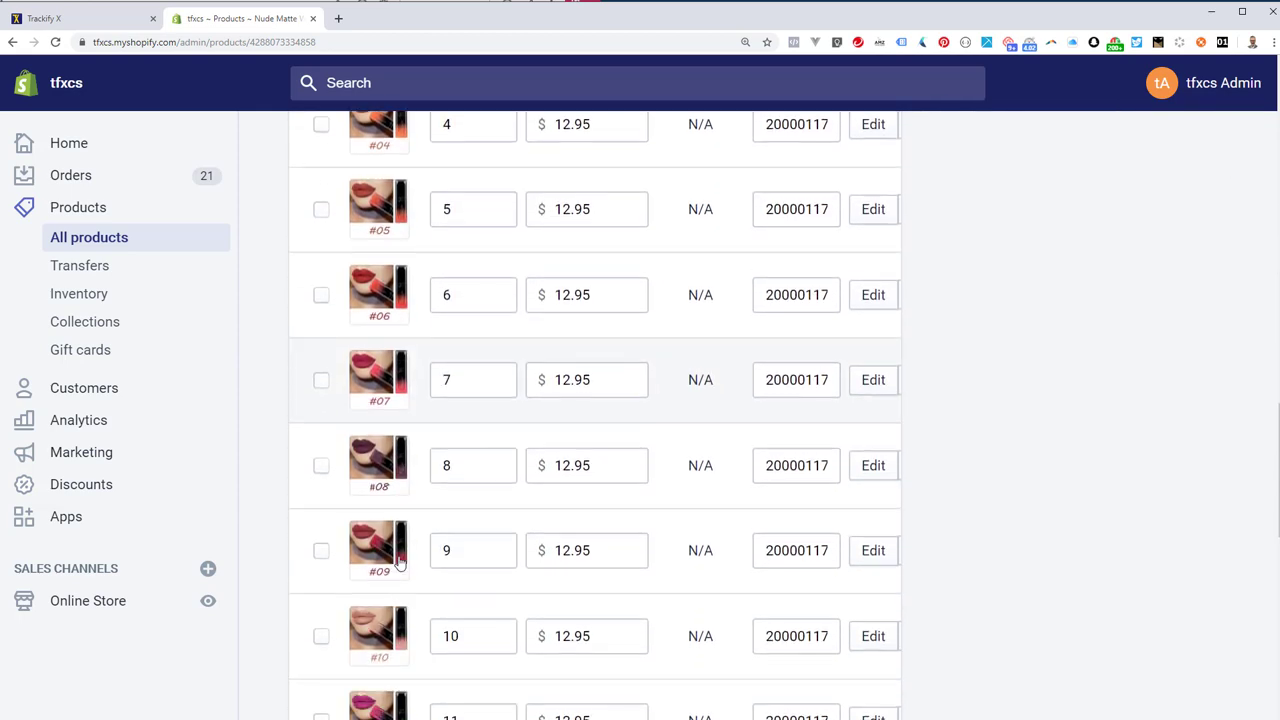
{"action": "scroll", "coordinate": [398, 563], "scroll_direction": "down", "scroll_amount": 1}
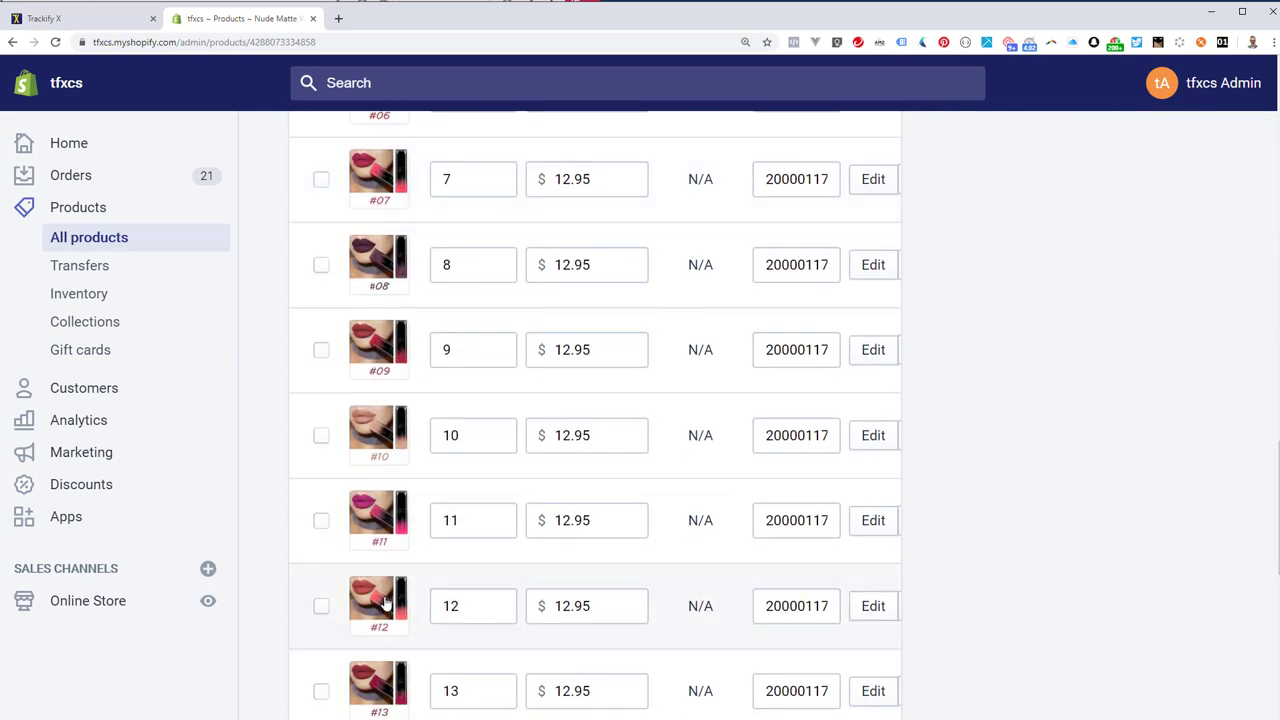
{"action": "scroll", "coordinate": [380, 708], "scroll_direction": "down", "scroll_amount": 1}
{"action": "scroll", "coordinate": [380, 708], "scroll_direction": "down", "scroll_amount": 3}
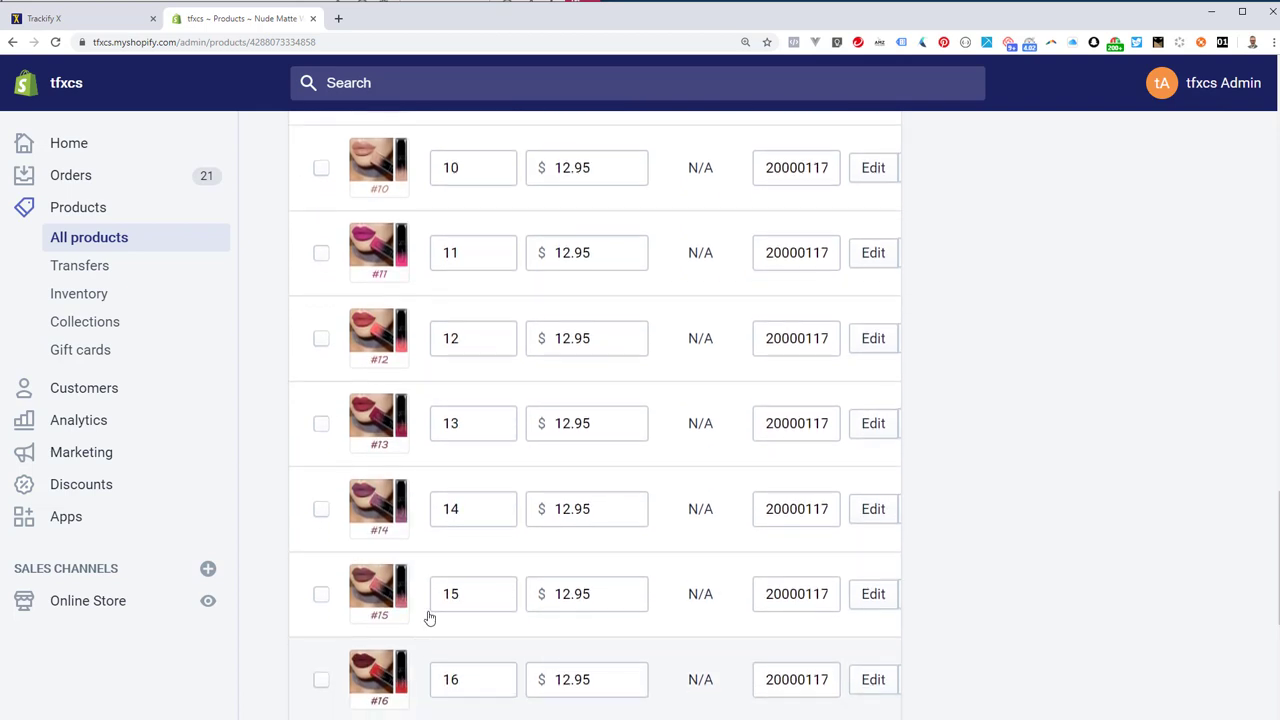
{"action": "scroll", "coordinate": [464, 565], "scroll_direction": "down", "scroll_amount": 3}
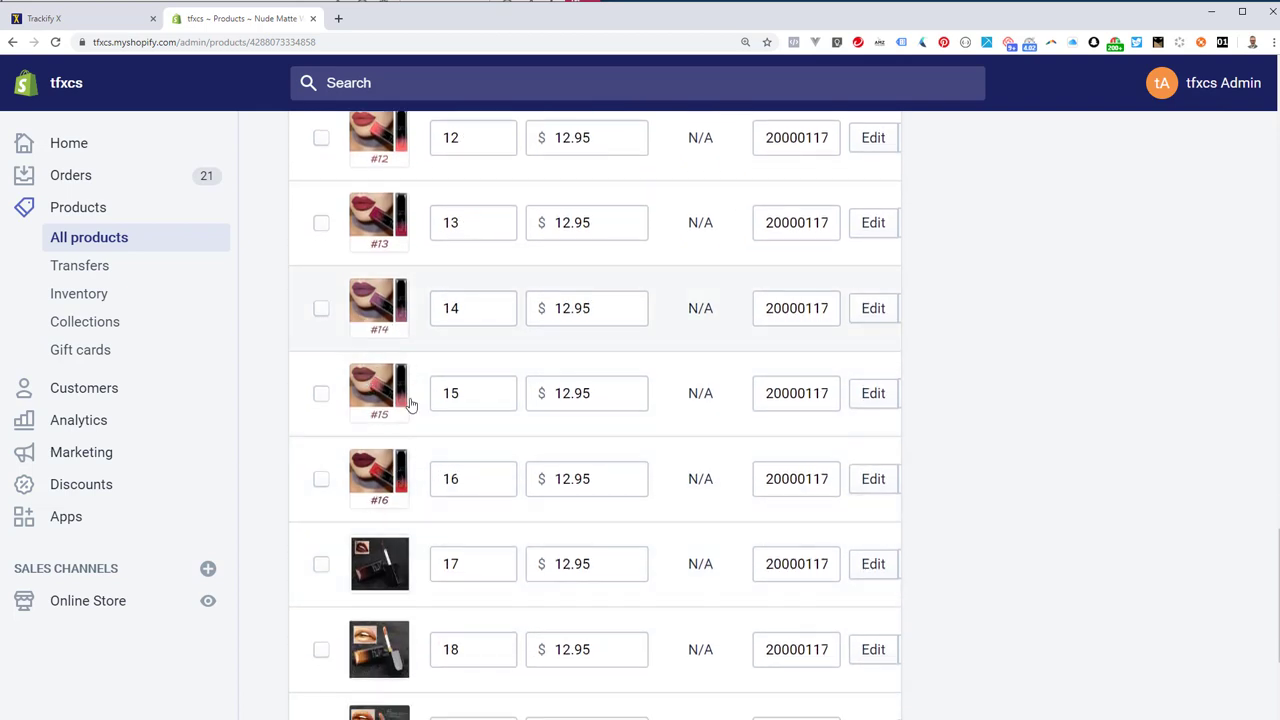
{"action": "scroll", "coordinate": [437, 537], "scroll_direction": "down", "scroll_amount": 1}
Step: Compare the first shade variants' images with the main and additional images in the lipstick's gallery
{"action": "scroll", "coordinate": [444, 519], "scroll_direction": "up", "scroll_amount": 2}
{"action": "scroll", "coordinate": [444, 520], "scroll_direction": "up", "scroll_amount": 15}
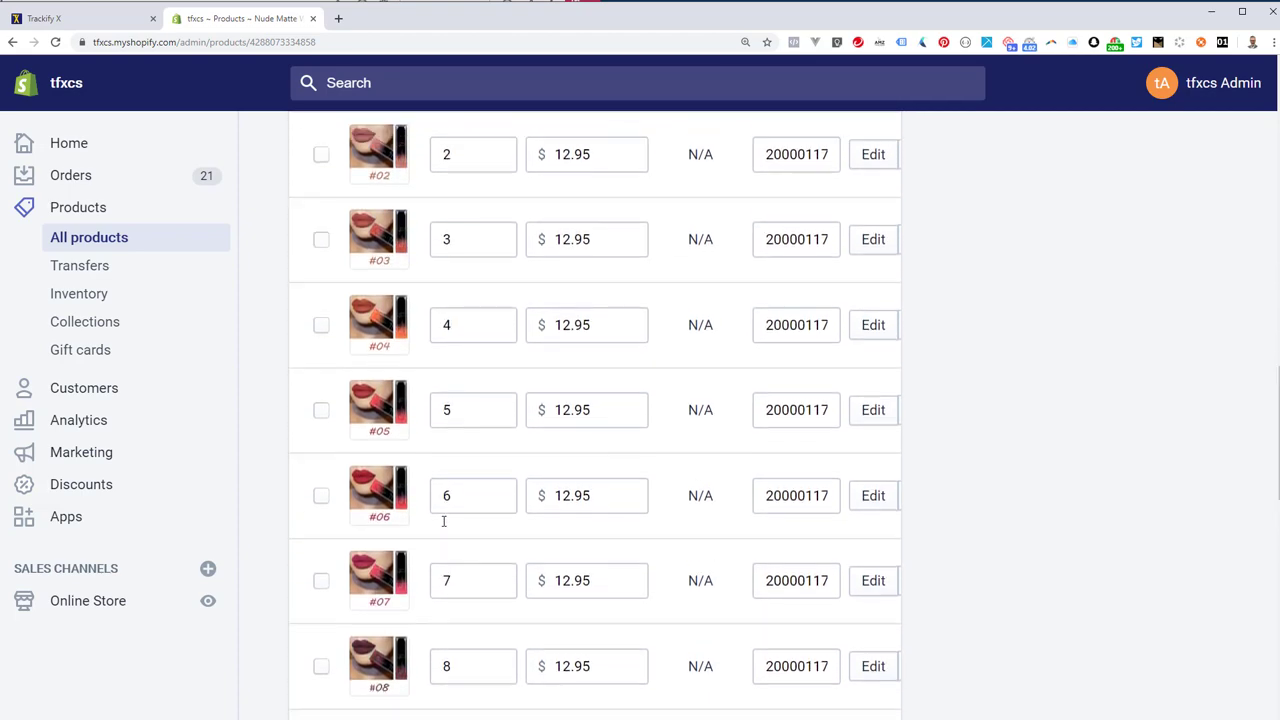
{"action": "scroll", "coordinate": [380, 629], "scroll_direction": "down", "scroll_amount": 3}
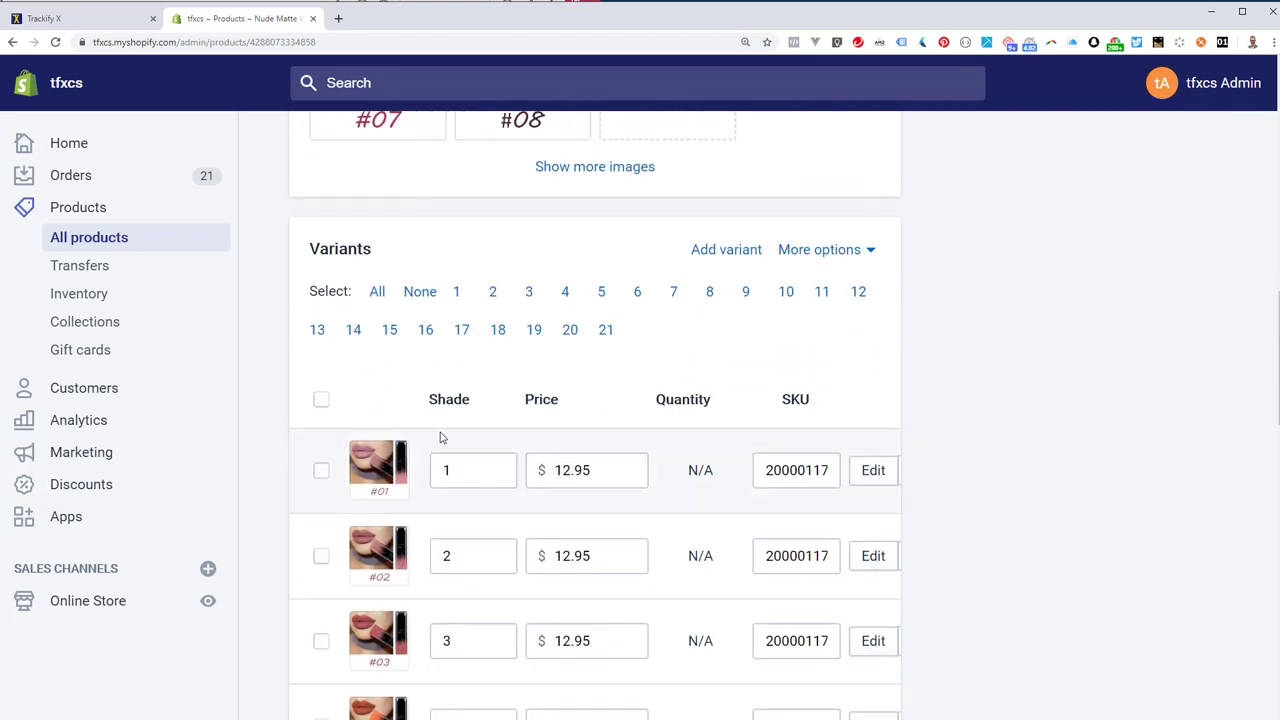
{"action": "scroll", "coordinate": [443, 434], "scroll_direction": "up", "scroll_amount": 5}
{"action": "scroll", "coordinate": [457, 314], "scroll_direction": "up", "scroll_amount": 3}
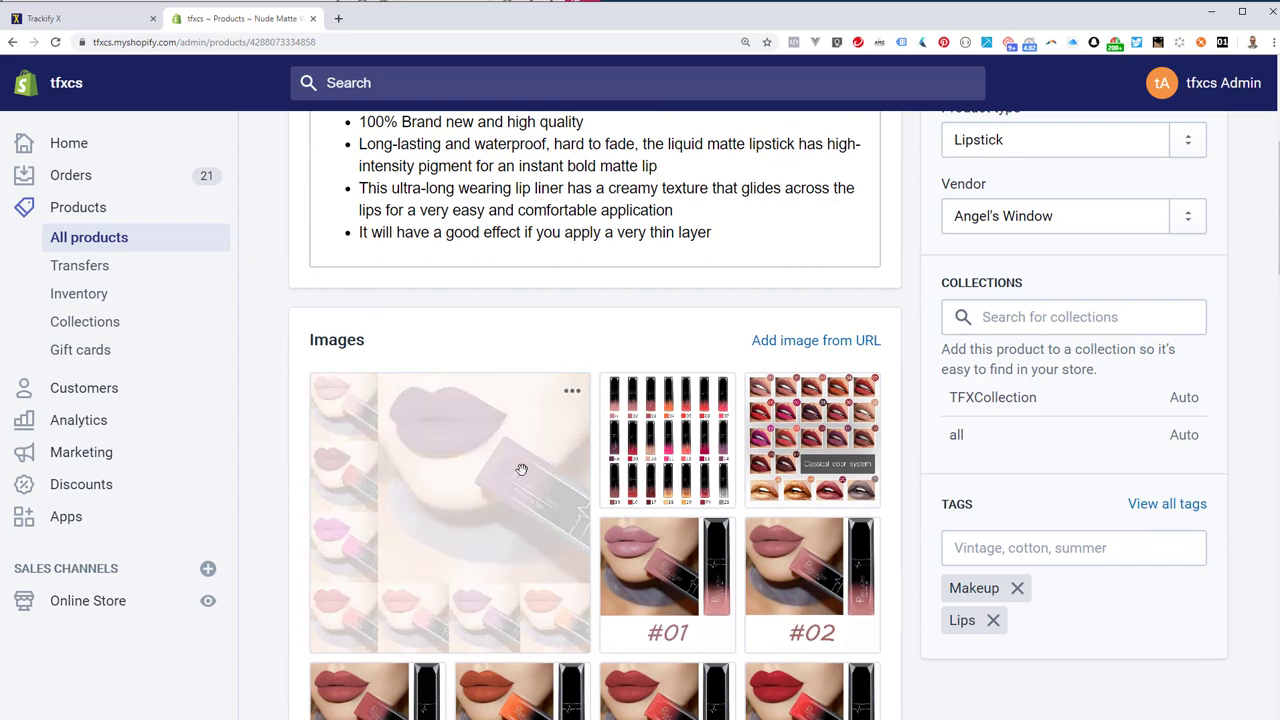
{"action": "scroll", "coordinate": [663, 458], "scroll_direction": "down", "scroll_amount": 1}
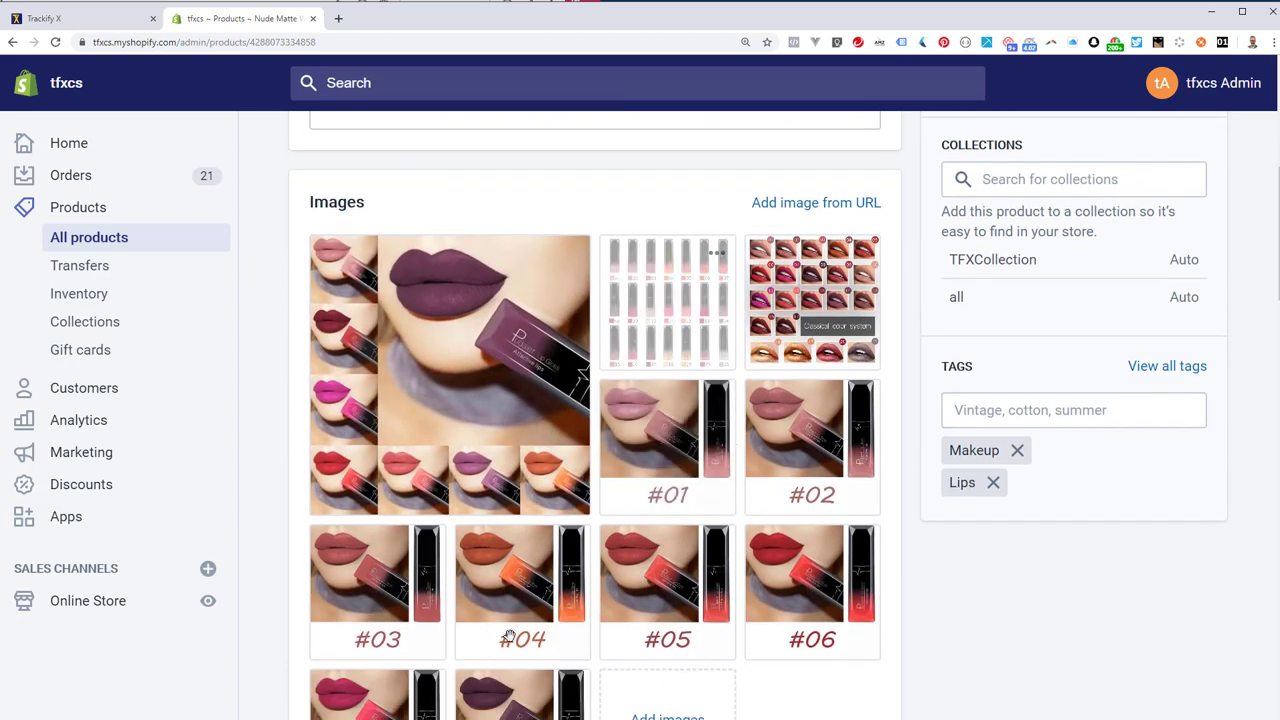
Step: Show all the remaining images in the lipstick product's gallery and view them alongside the variant list
{"action": "scroll", "coordinate": [575, 543], "scroll_direction": "down", "scroll_amount": 4}
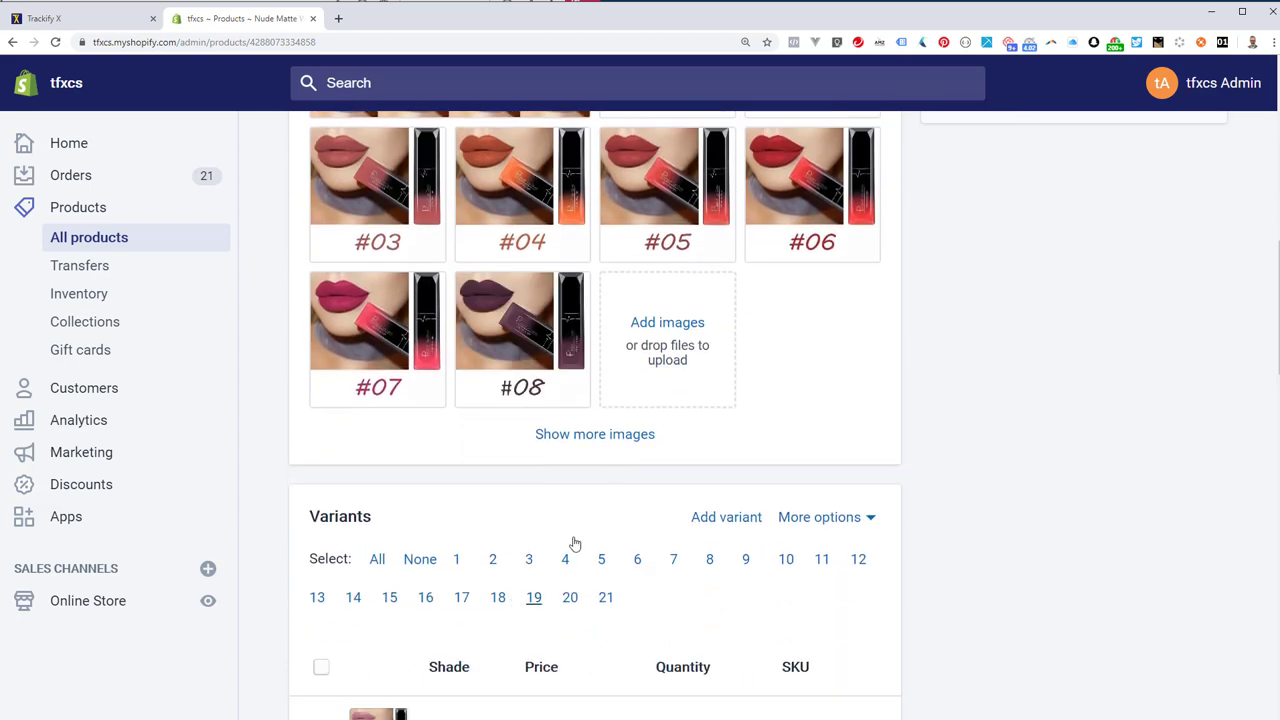
{"action": "left_click", "coordinate": [577, 440]}
{"action": "scroll", "coordinate": [980, 494], "scroll_direction": "down", "scroll_amount": 5}
{"action": "key", "text": "ctrl+minus"}
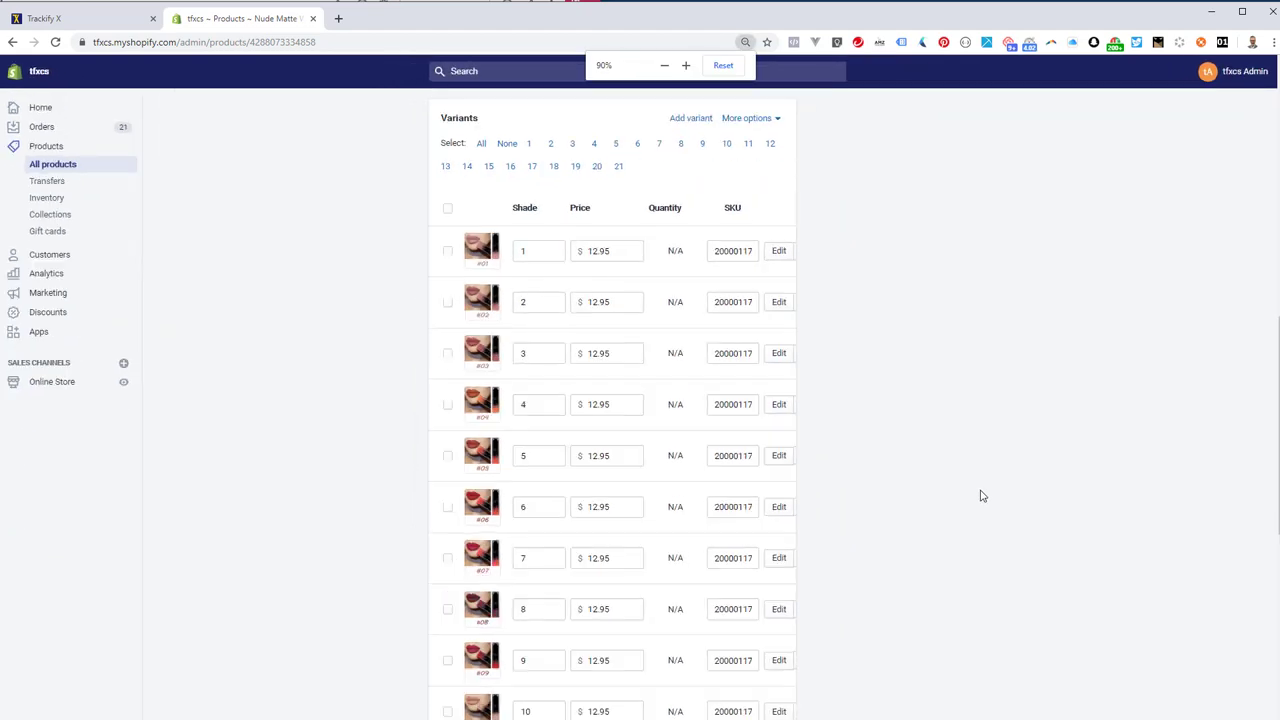
{"action": "scroll", "coordinate": [980, 496], "scroll_direction": "up", "scroll_amount": 5}
{"action": "key", "text": "ctrl+plus"}
{"action": "key", "text": "ctrl+plus"}
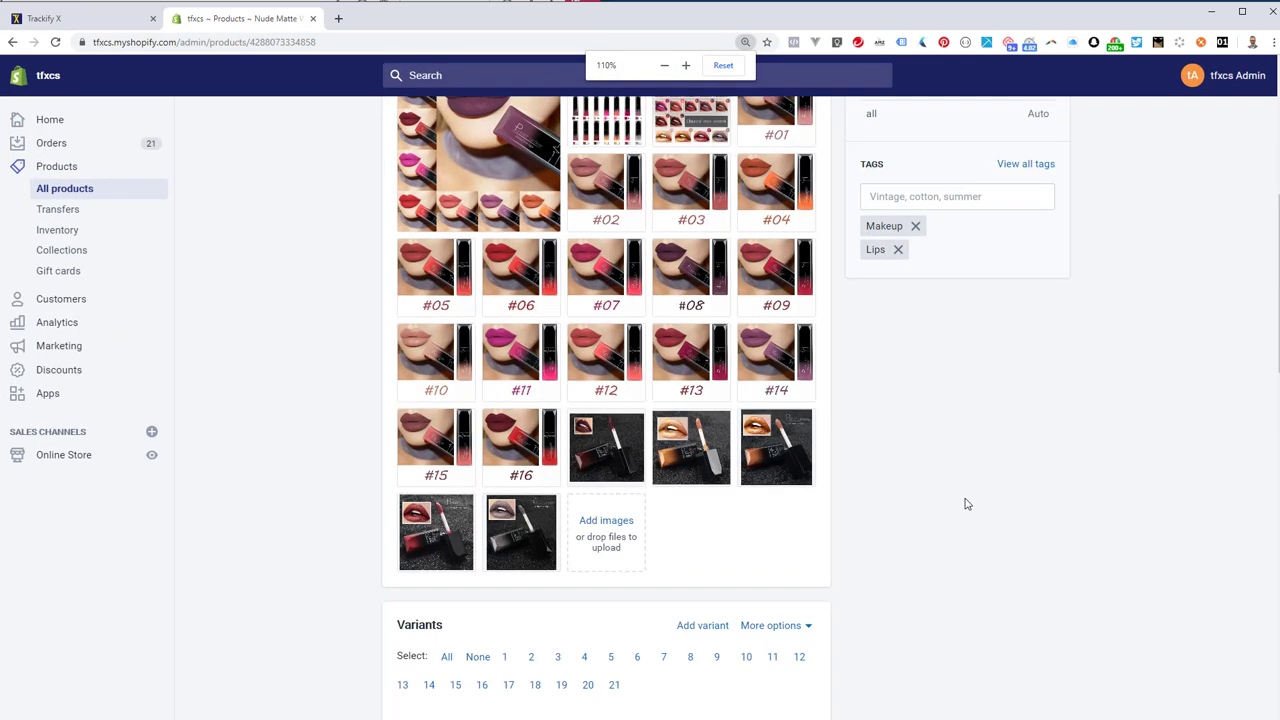
{"action": "key", "text": "ctrl+plus"}
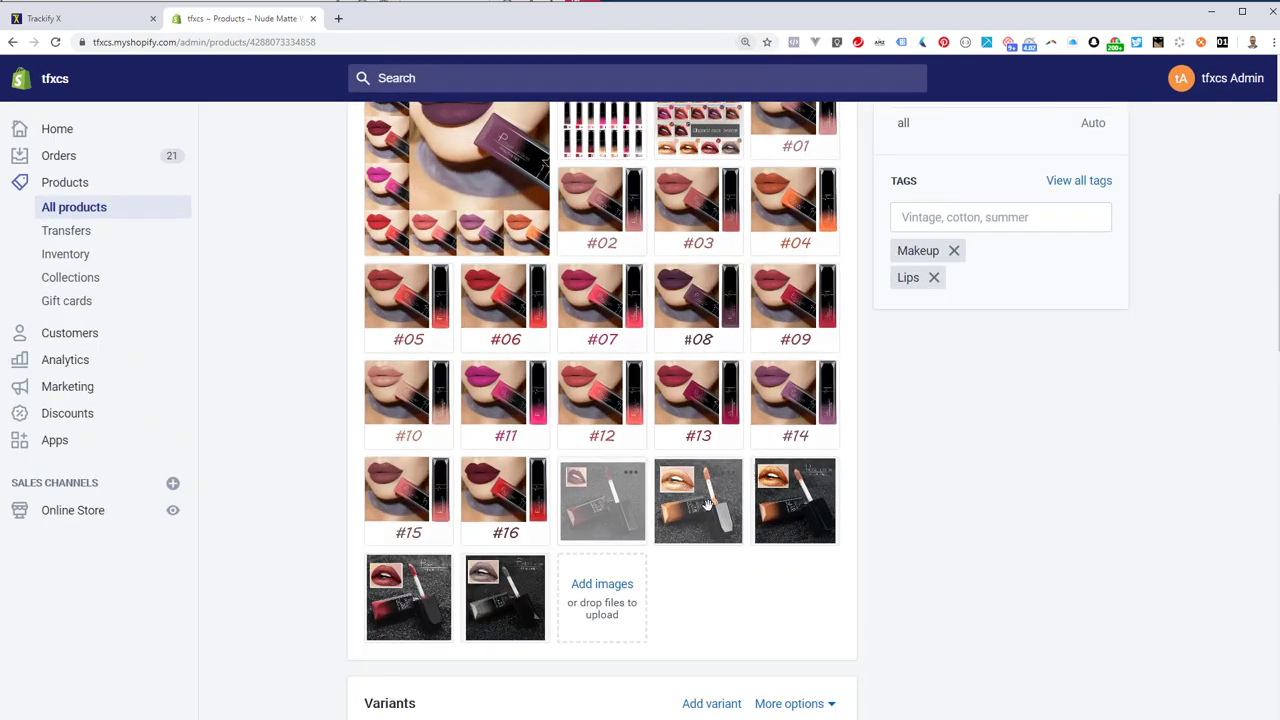
Step: Examine the images assigned to the shade variants through shade 21 and compare them with the expanded gallery
{"action": "scroll", "coordinate": [443, 606], "scroll_direction": "down", "scroll_amount": 3}
{"action": "scroll", "coordinate": [443, 606], "scroll_direction": "down", "scroll_amount": 15}
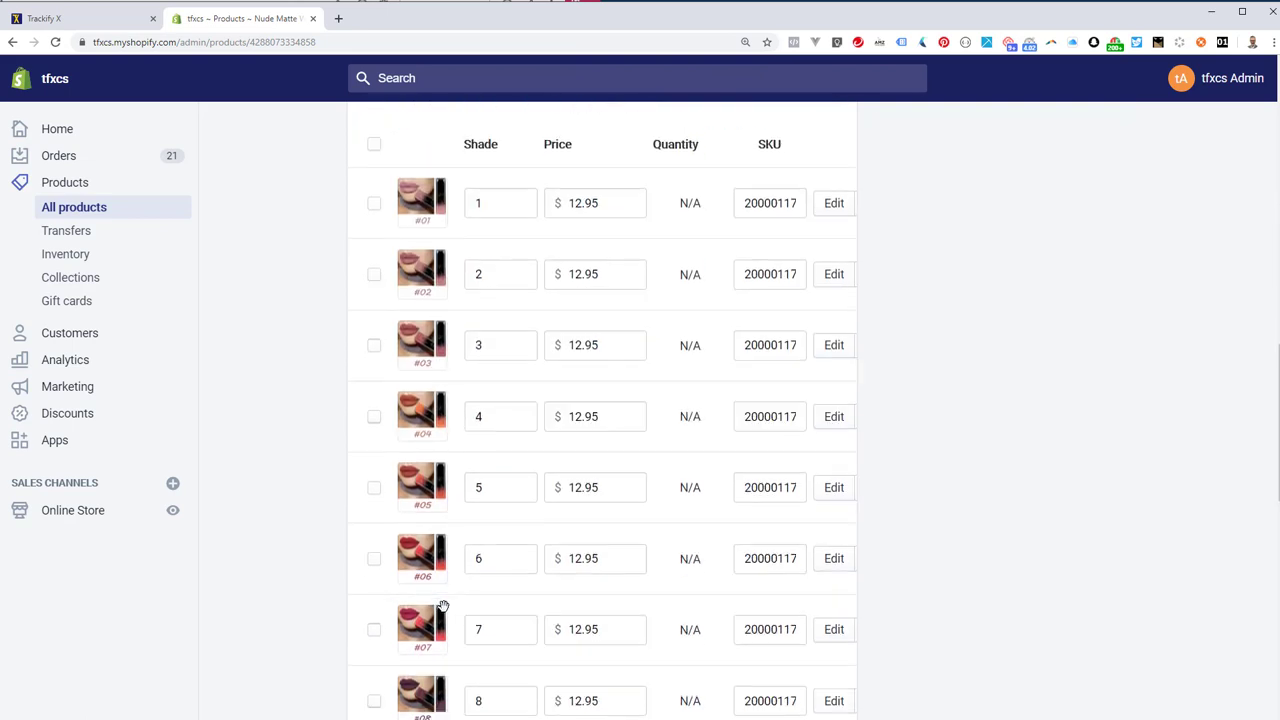
{"action": "scroll", "coordinate": [429, 507], "scroll_direction": "up", "scroll_amount": 1}
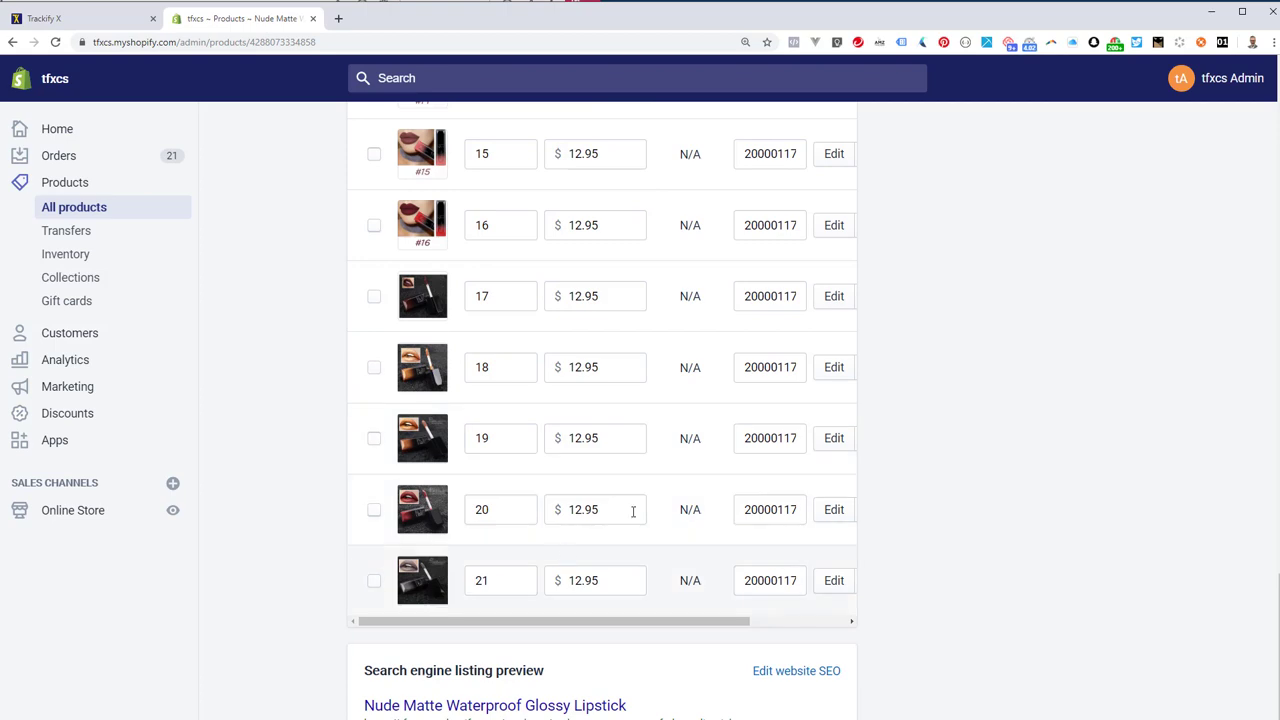
{"action": "scroll", "coordinate": [632, 509], "scroll_direction": "up", "scroll_amount": 15}
{"action": "scroll", "coordinate": [633, 512], "scroll_direction": "up", "scroll_amount": 4}
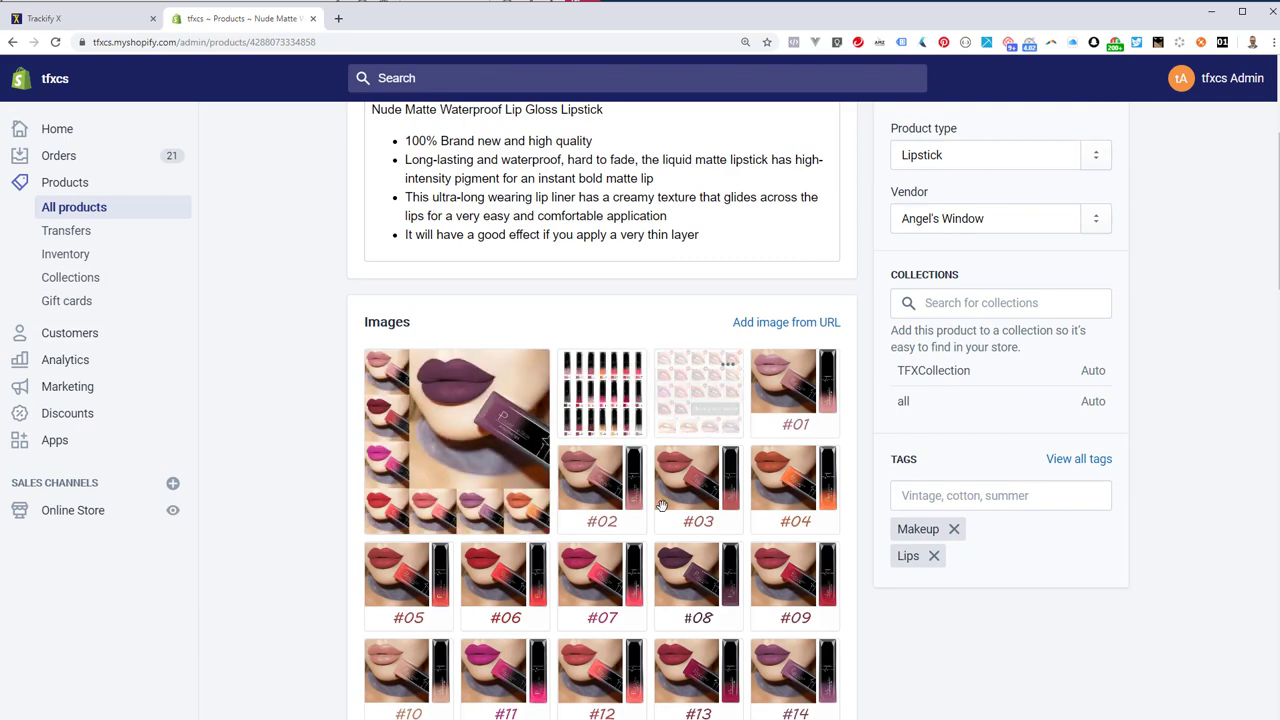
Step: Move the lip color chart image to the end of the lipstick gallery, and restore it to third place
{"action": "scroll", "coordinate": [633, 413], "scroll_direction": "down", "scroll_amount": 2}
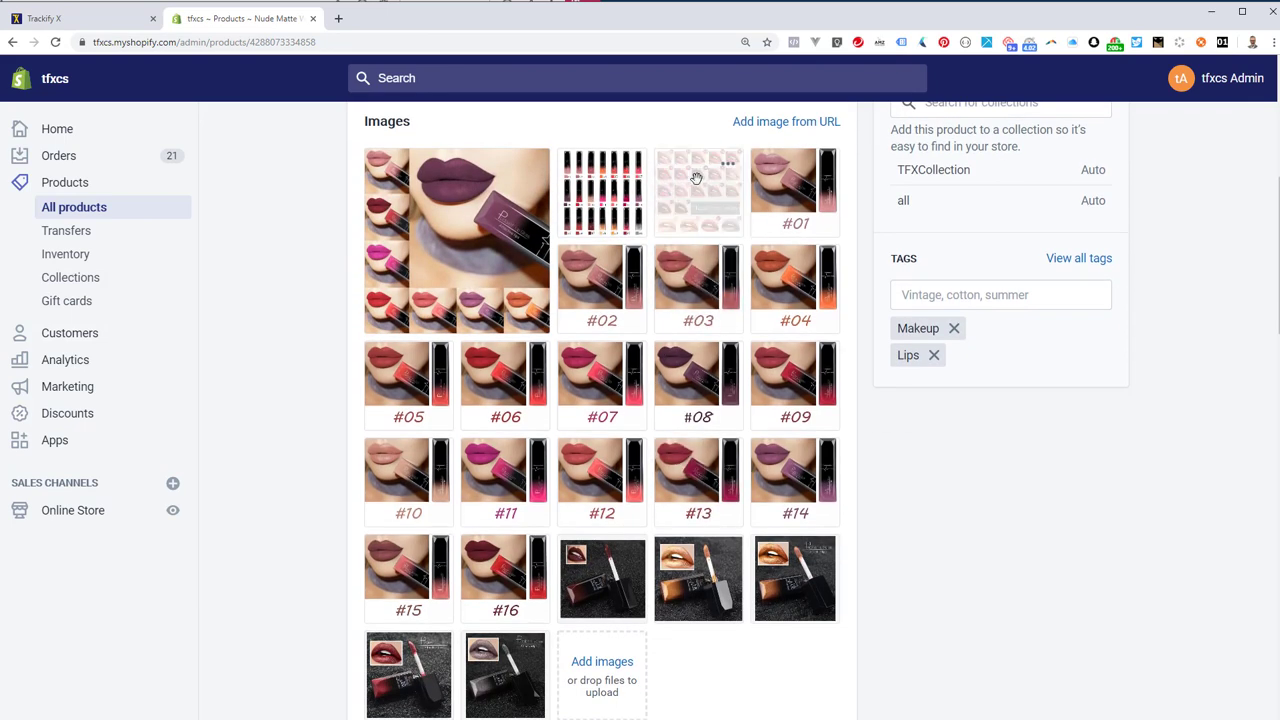
{"action": "left_click_drag", "start_coordinate": [694, 177], "coordinate": [676, 684]}
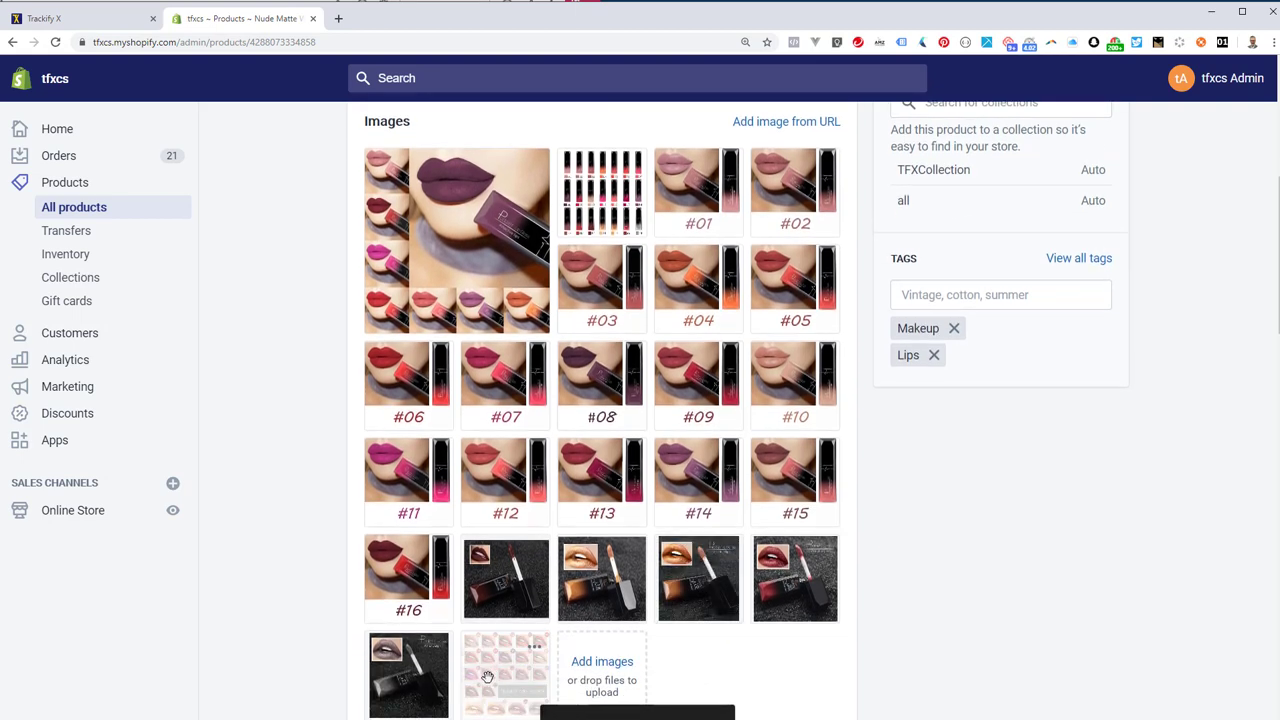
{"action": "left_click_drag", "start_coordinate": [505, 676], "coordinate": [655, 210]}
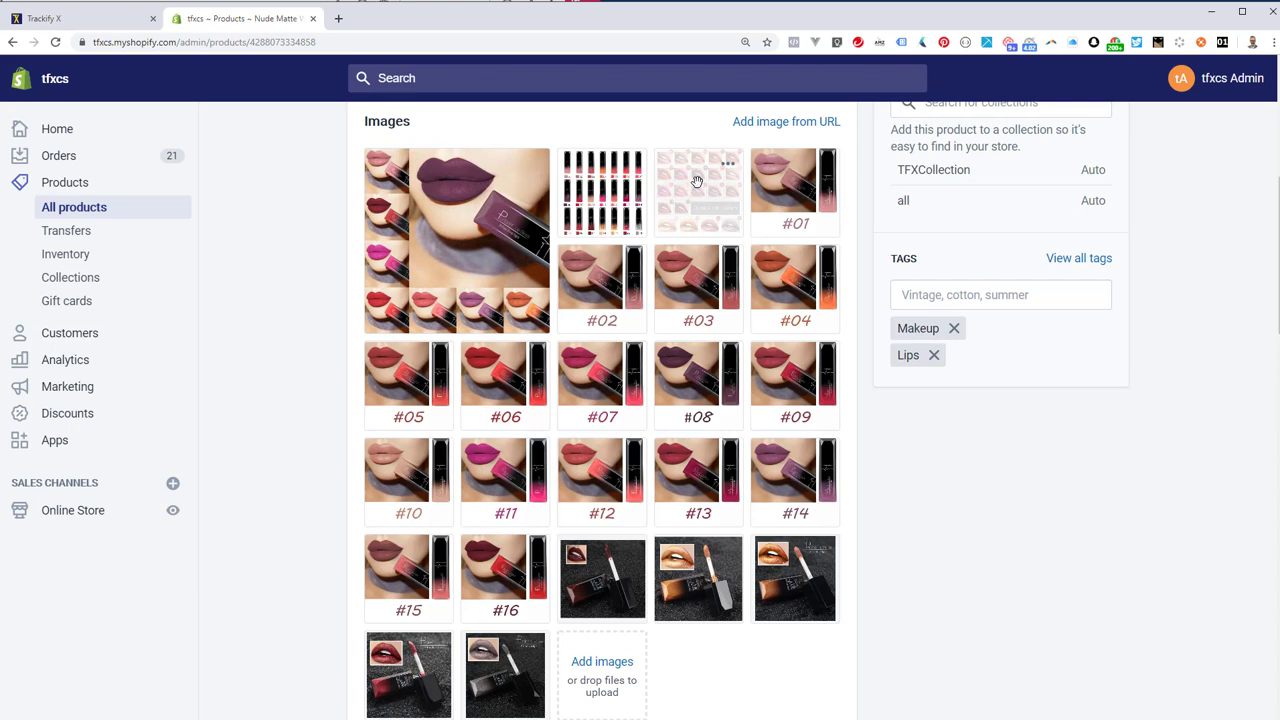
{"action": "mouse_move", "coordinate": [697, 181]}
{"action": "left_mouse_down"}
{"action": "mouse_move", "coordinate": [695, 275]}
{"action": "mouse_move", "coordinate": [630, 672]}
{"action": "mouse_move", "coordinate": [665, 530]}
{"action": "mouse_move", "coordinate": [671, 188]}
{"action": "mouse_move", "coordinate": [692, 200]}
{"action": "left_mouse_up"}
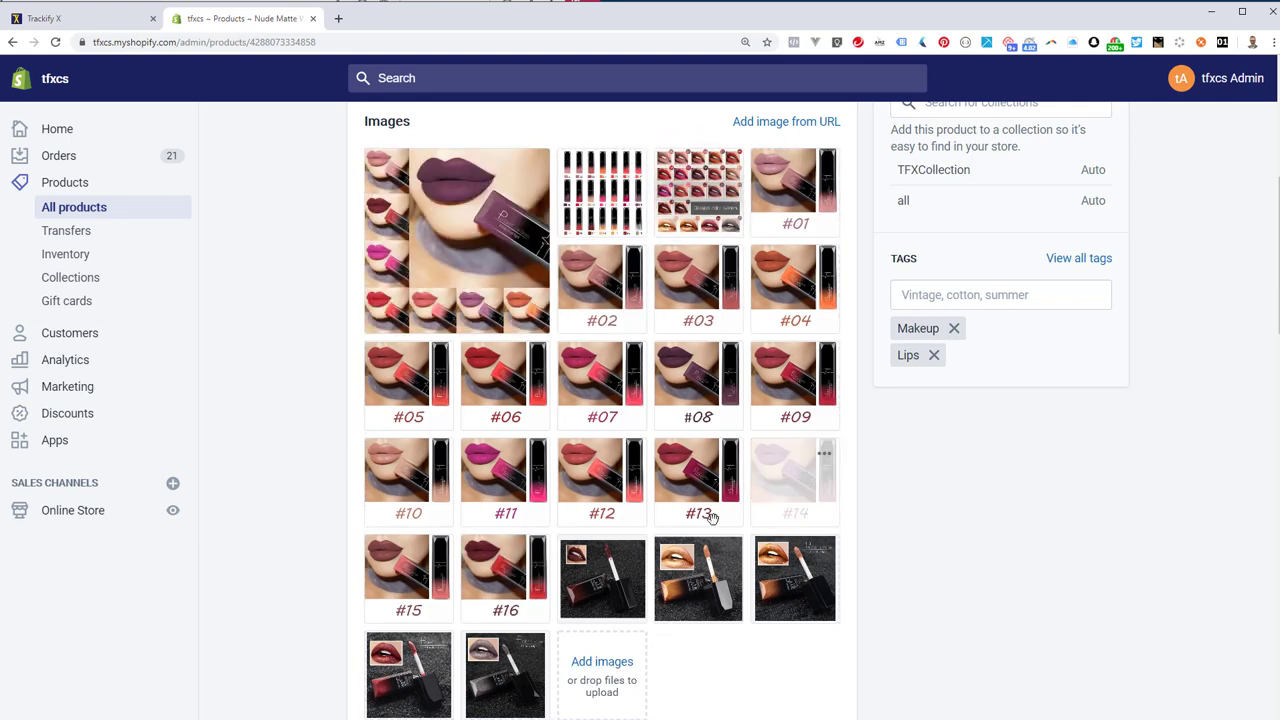
{"action": "scroll", "coordinate": [709, 514], "scroll_direction": "down", "scroll_amount": 3}
{"action": "scroll", "coordinate": [658, 418], "scroll_direction": "up", "scroll_amount": 5}
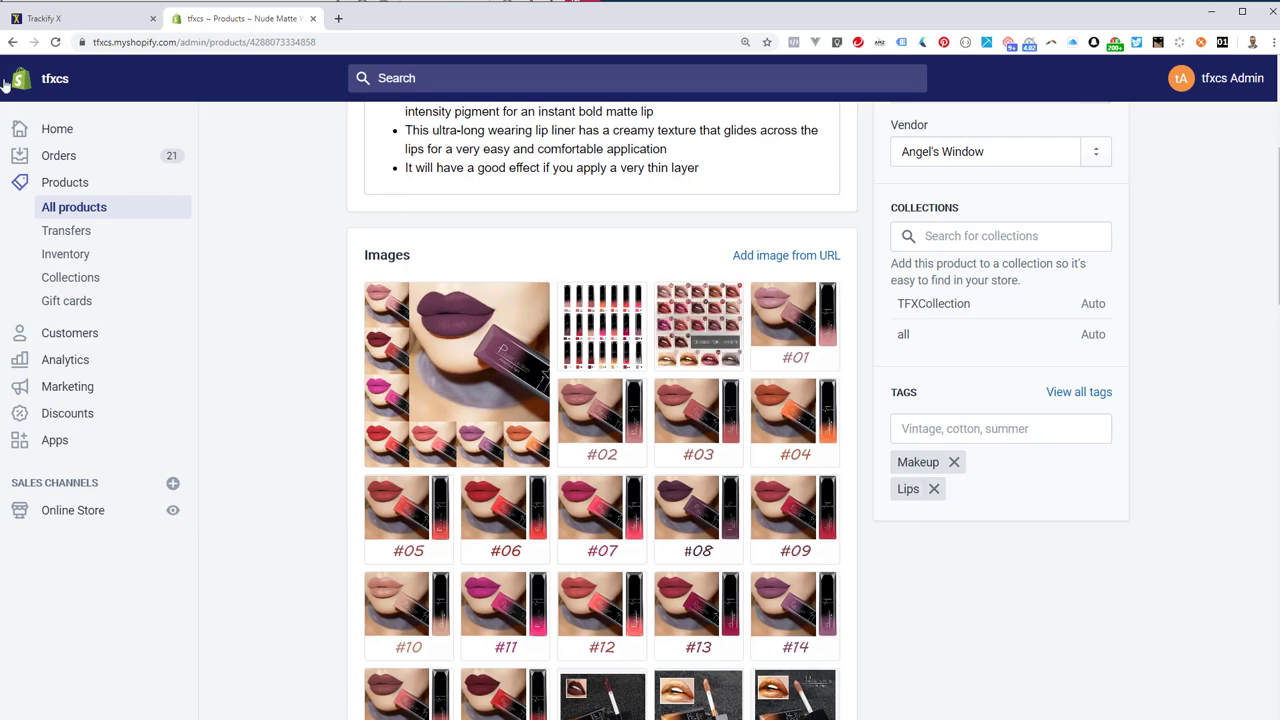
Step: Switch to Trackify X, clear the catalog search and set the Business Manager to Duo Contra
{"action": "left_click", "coordinate": [104, 20]}
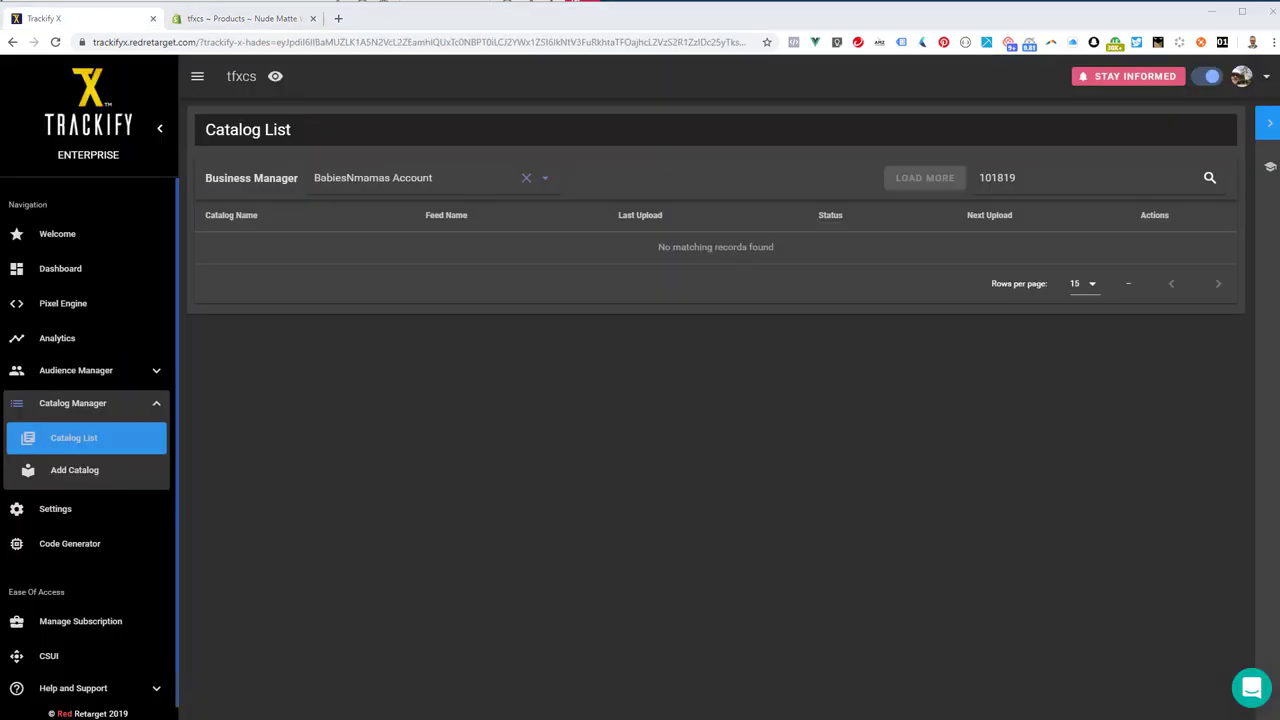
{"action": "left_click_drag", "start_coordinate": [1021, 177], "coordinate": [982, 178]}
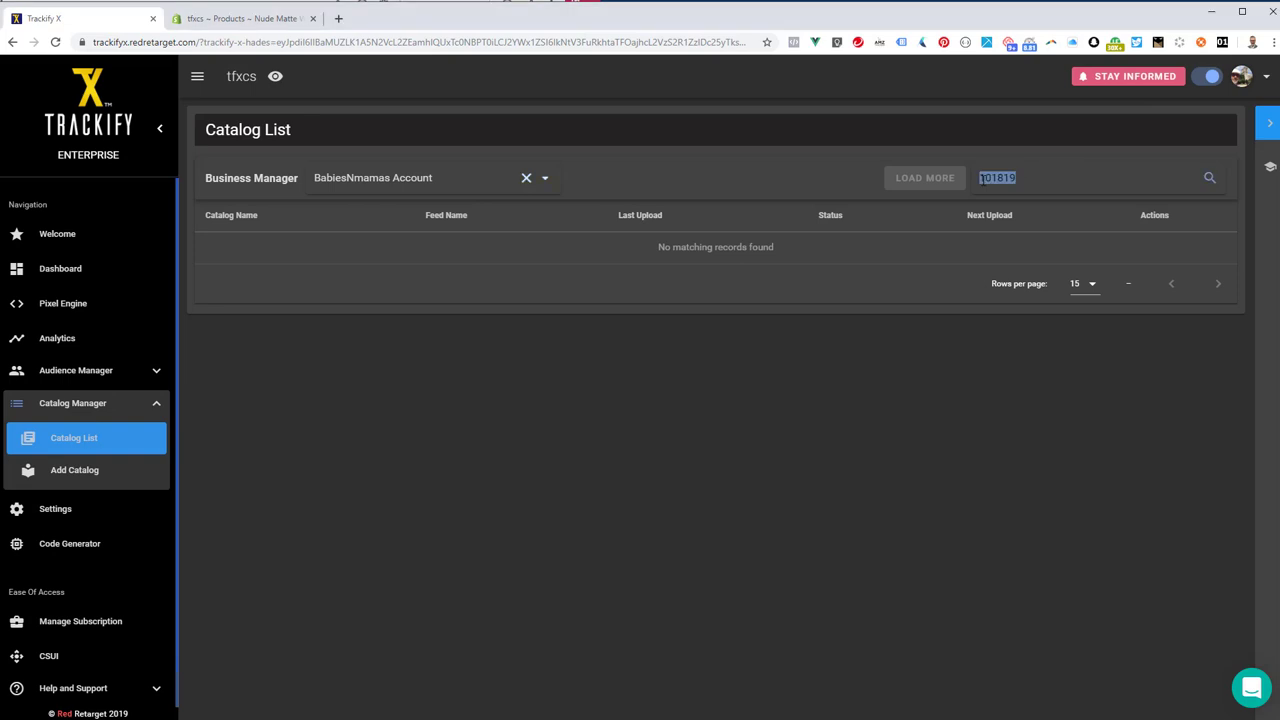
{"action": "key", "text": "BackSpace"}
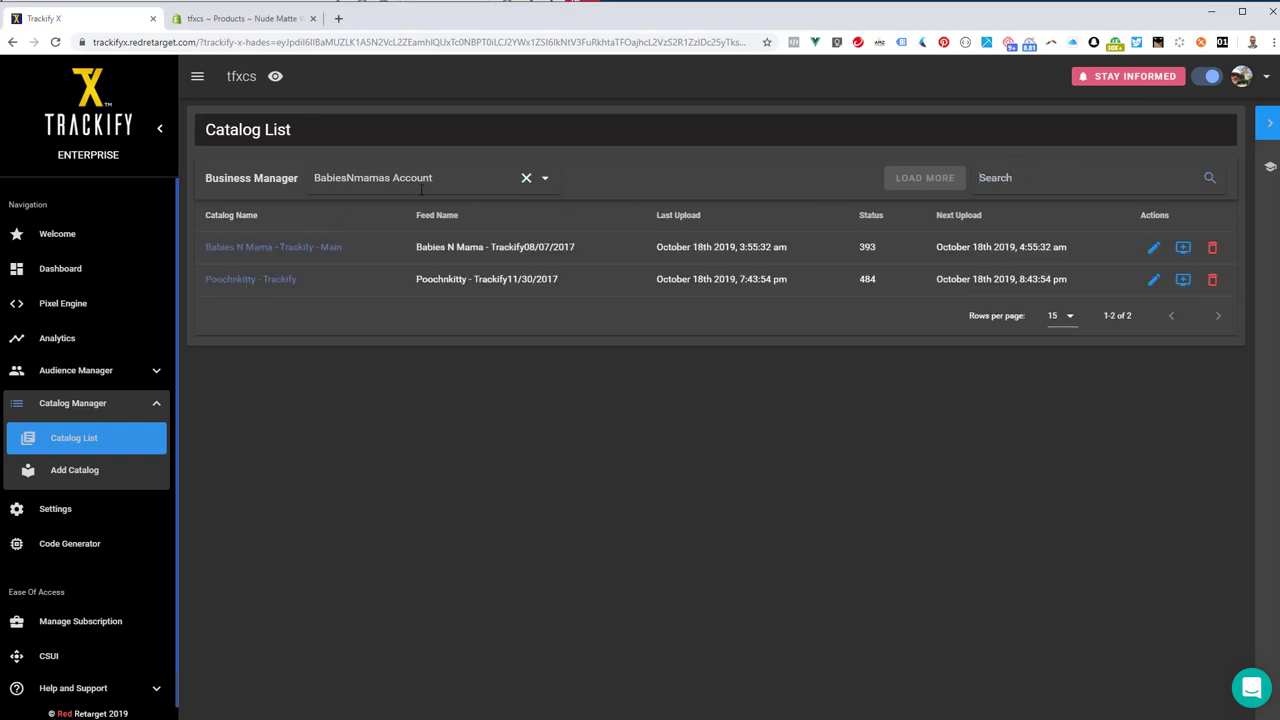
{"action": "left_click", "coordinate": [390, 180]}
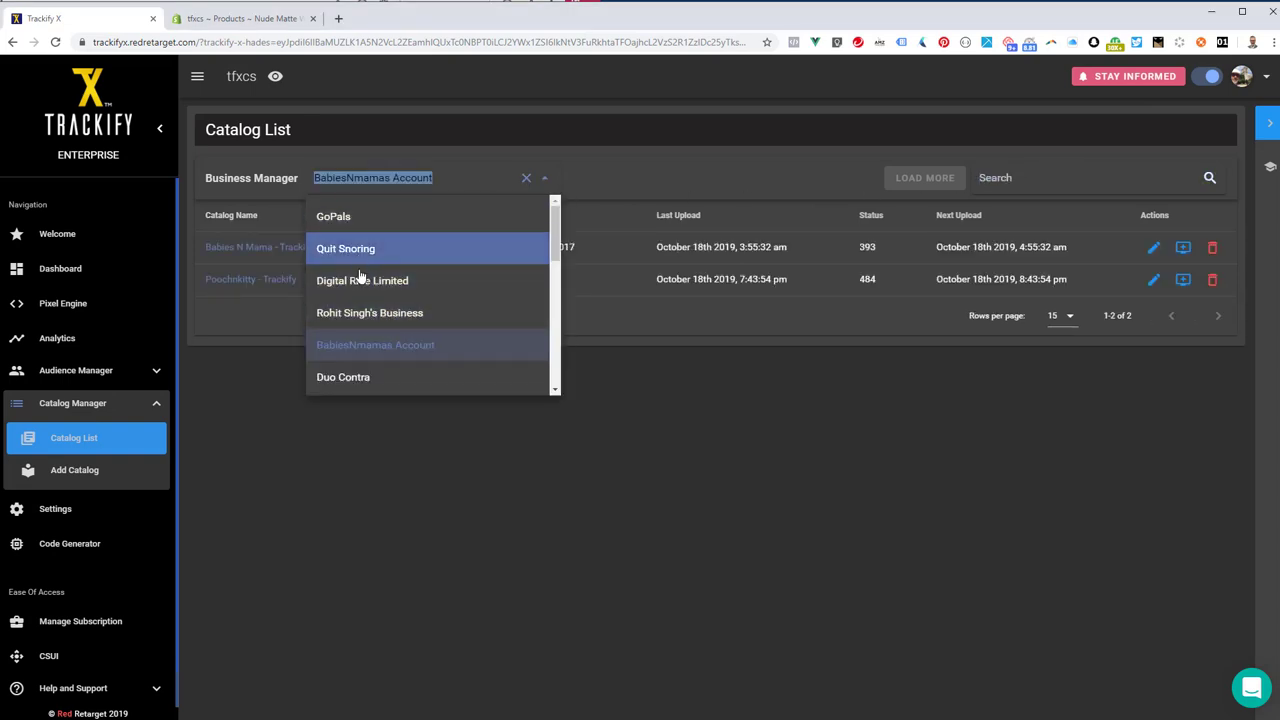
{"action": "left_click", "coordinate": [344, 380]}
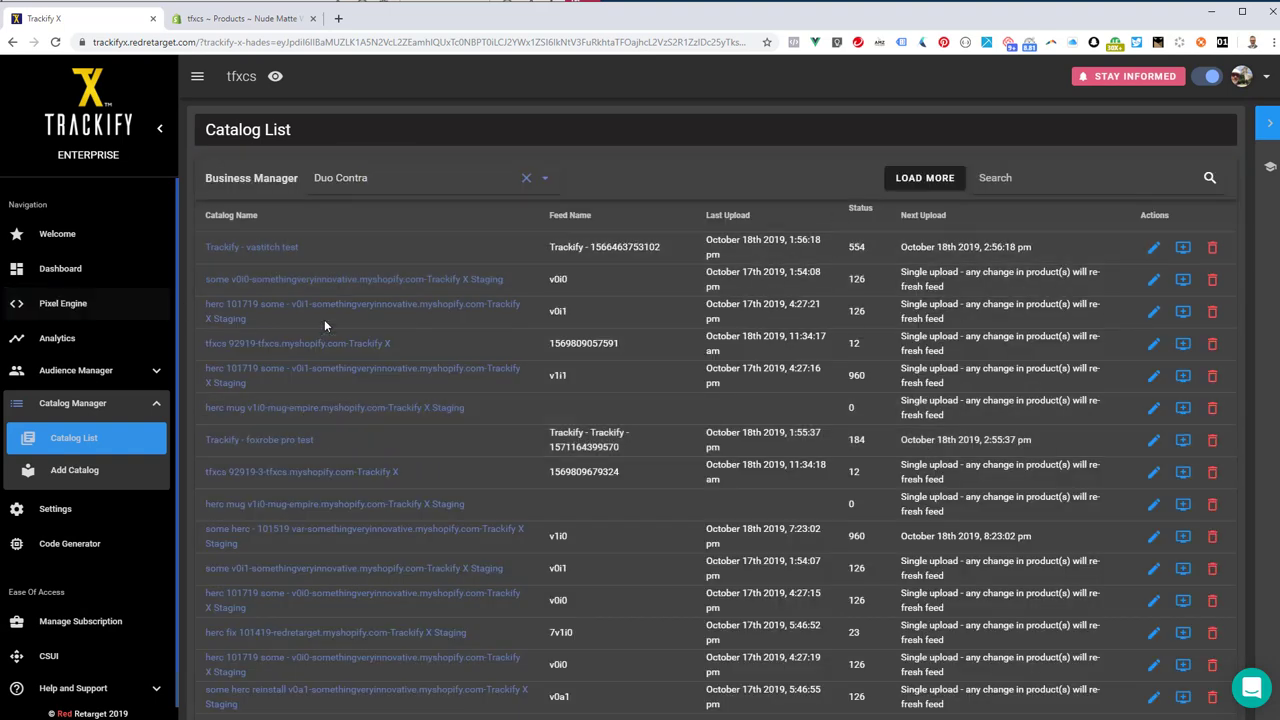
Step: Search the Duo Contra catalogs for 101819 and load more catalogs into the list
{"action": "left_click", "coordinate": [1007, 178]}
{"action": "type", "text": "101819"}
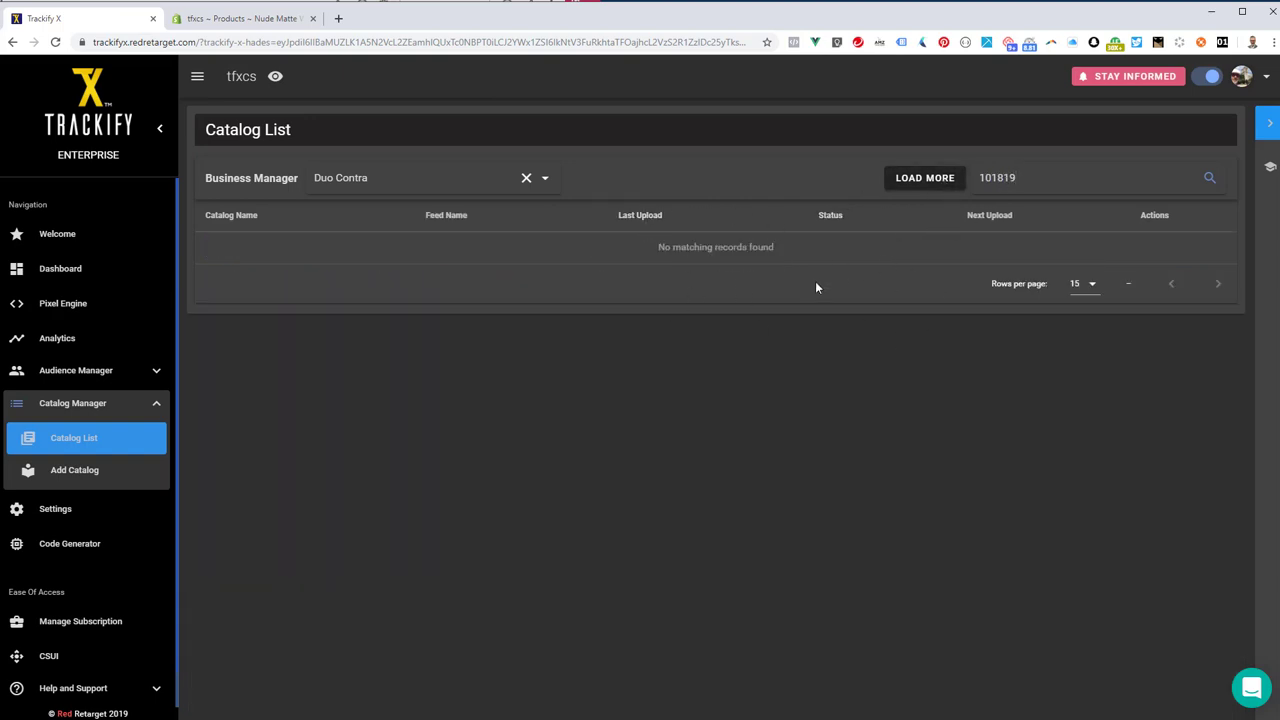
{"action": "left_click", "coordinate": [921, 184]}
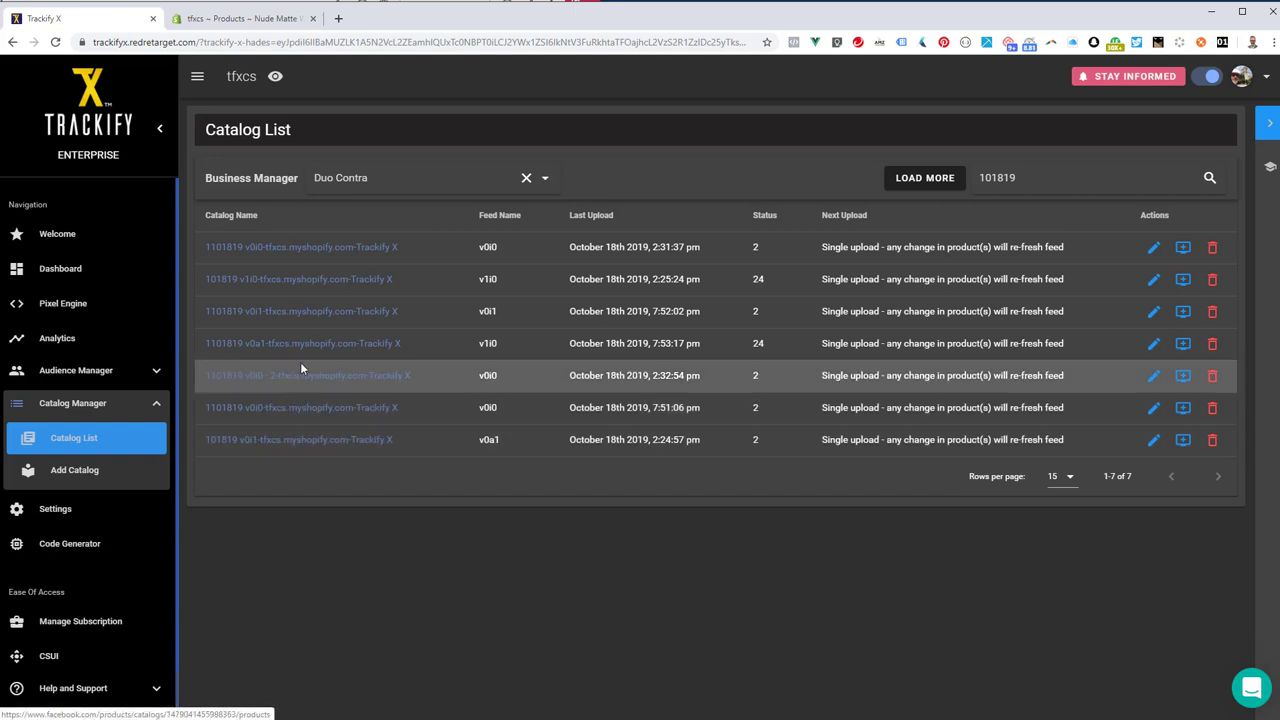
Step: Open the first 1101819 v0i0 catalog in Facebook, inspect the lipstick's details and compare its image with the Shopify gallery
{"action": "left_click", "coordinate": [302, 247]}
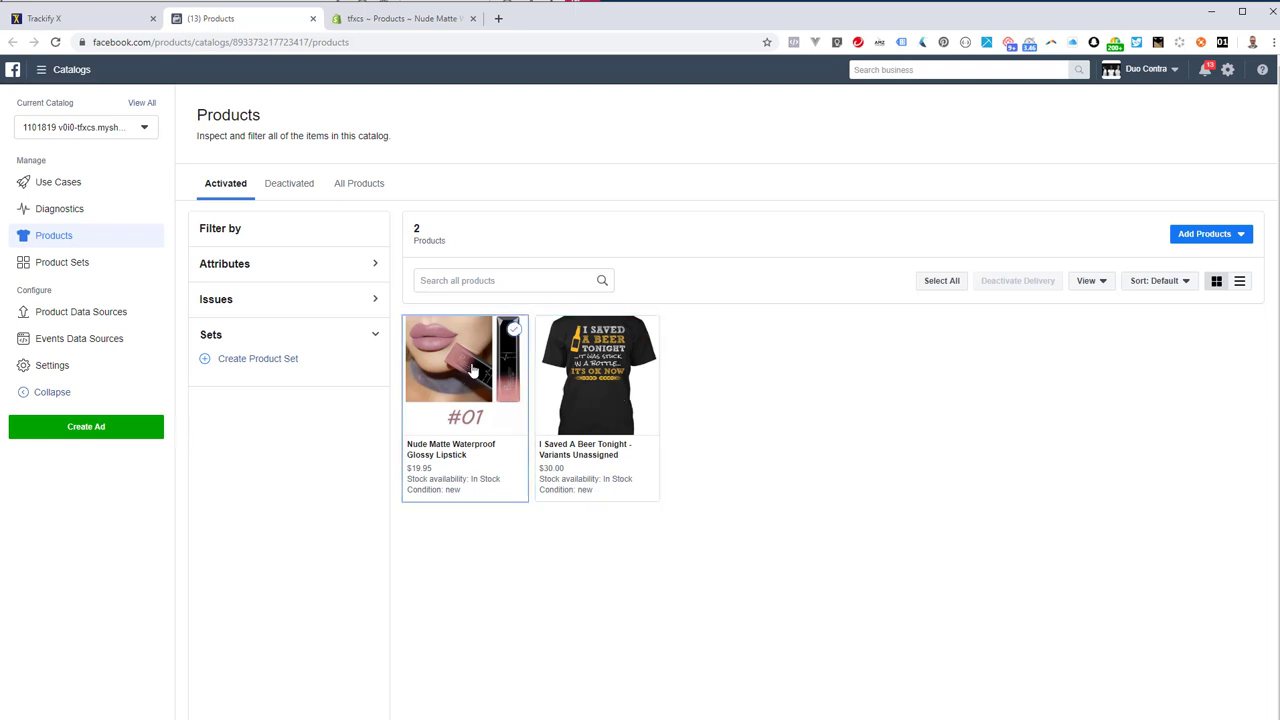
{"action": "left_click", "coordinate": [497, 383]}
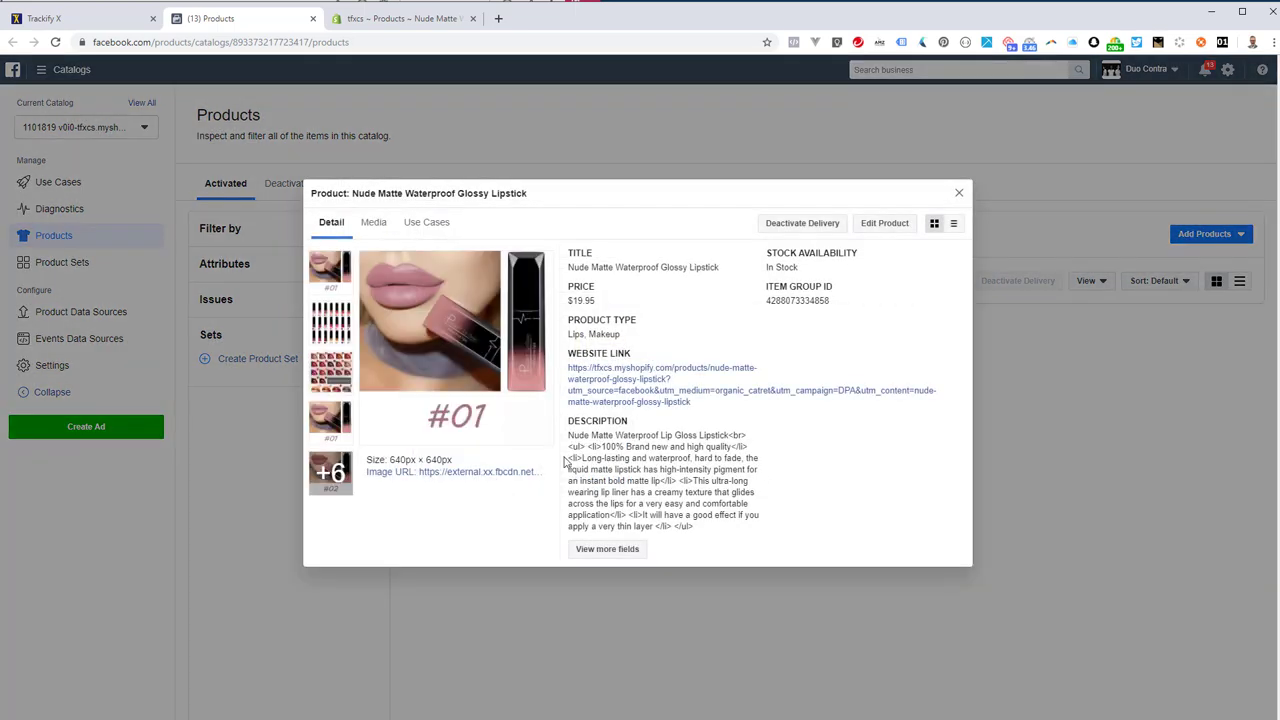
{"action": "left_click", "coordinate": [958, 194]}
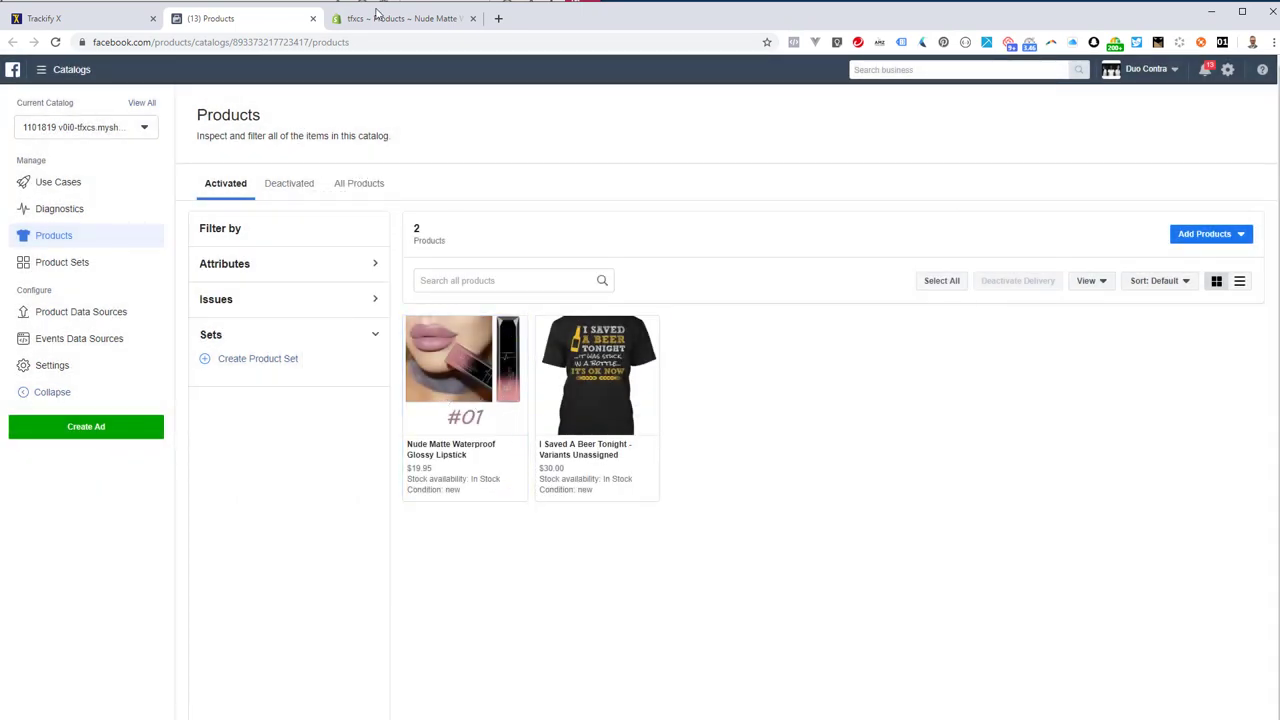
{"action": "left_click", "coordinate": [378, 20]}
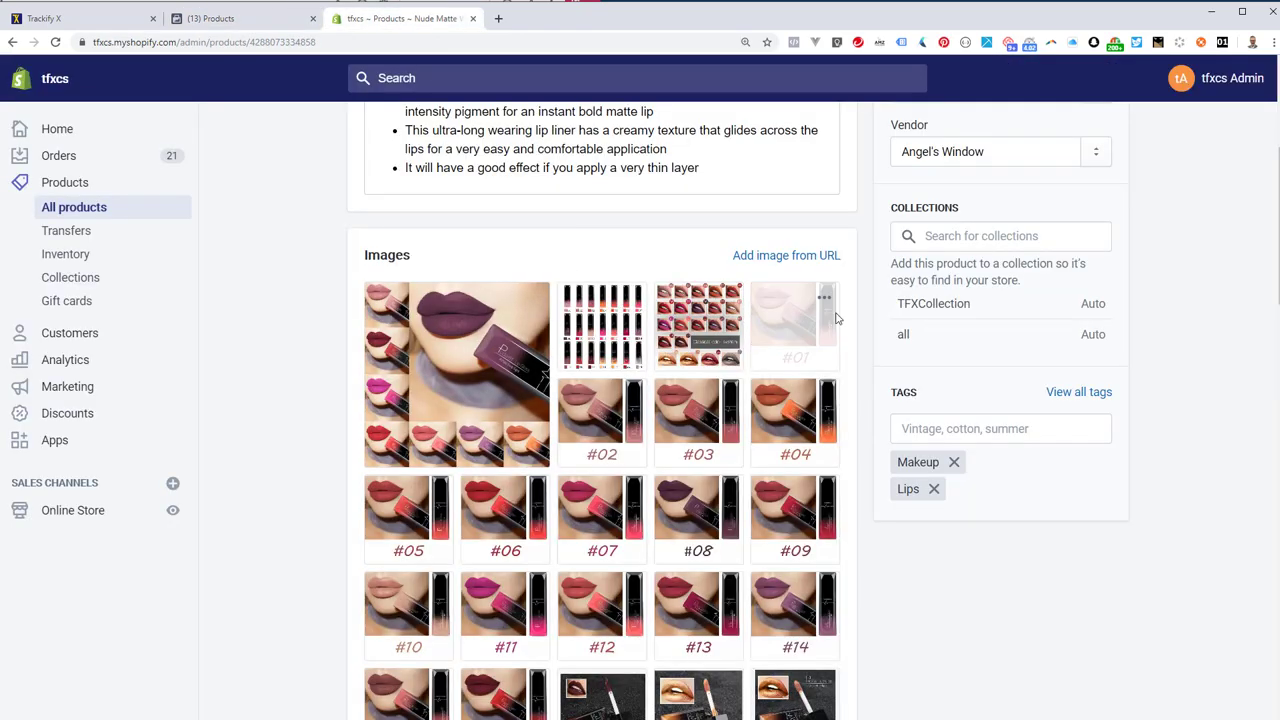
{"action": "left_click", "coordinate": [214, 22]}
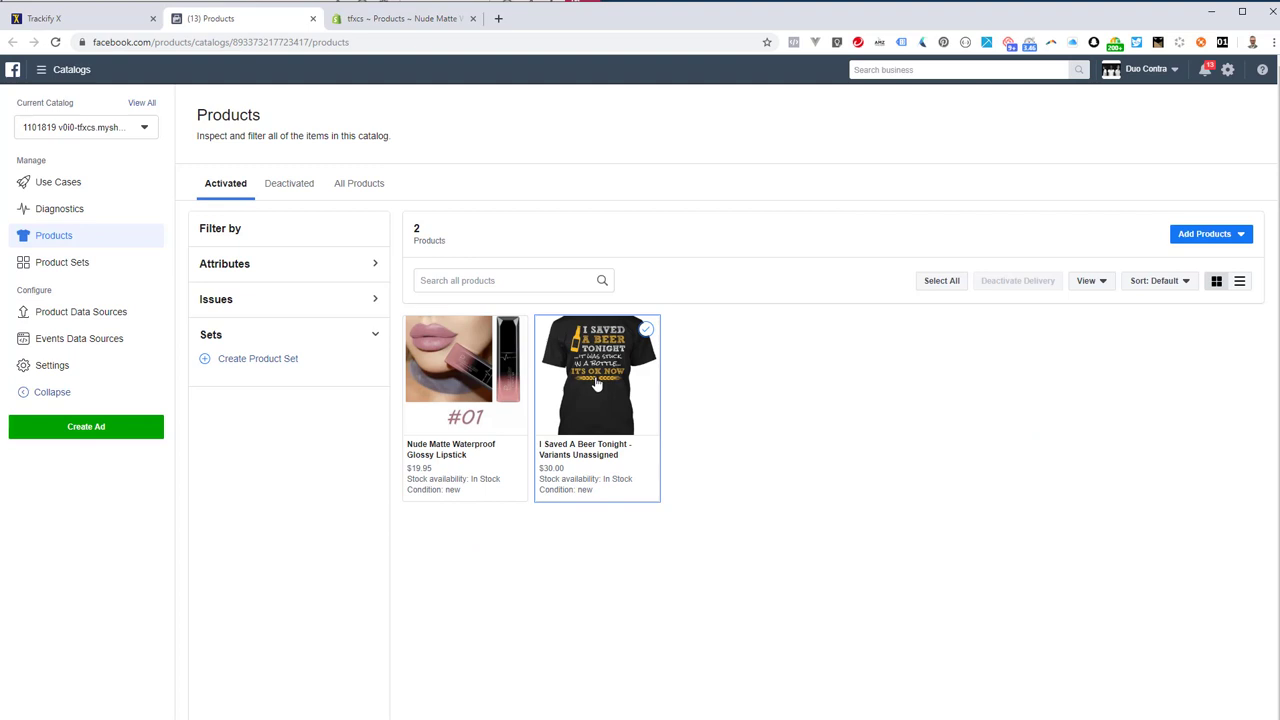
Step: Open the 1101819 v0i1 catalog from Trackify X and compare its product images with the v0i0 catalog
{"action": "left_click", "coordinate": [85, 20]}
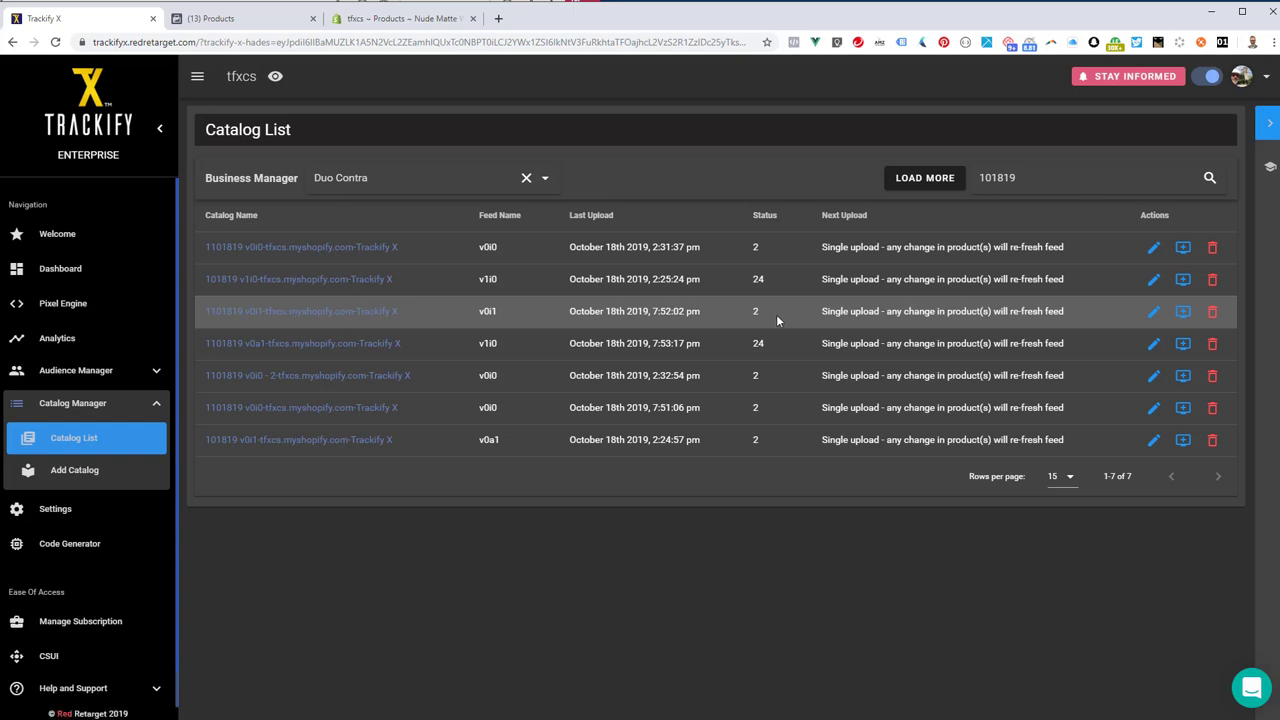
{"action": "left_click", "coordinate": [278, 316]}
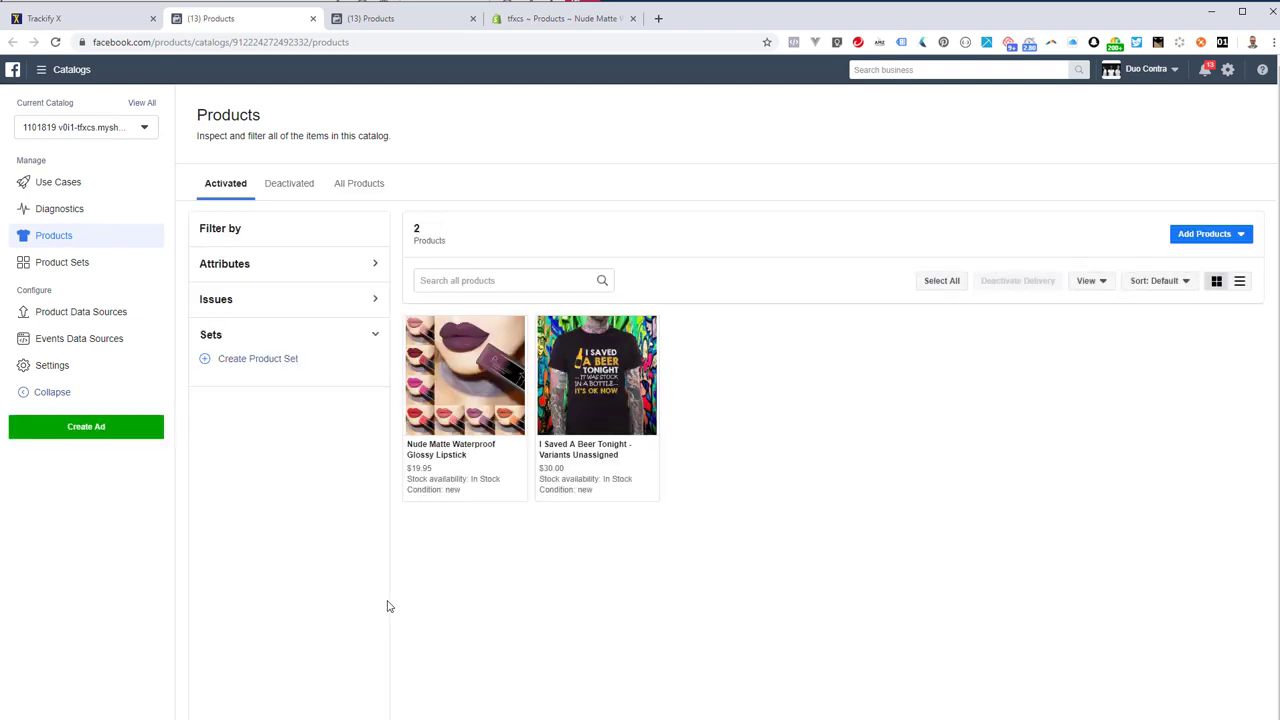
{"action": "left_click", "coordinate": [350, 20]}
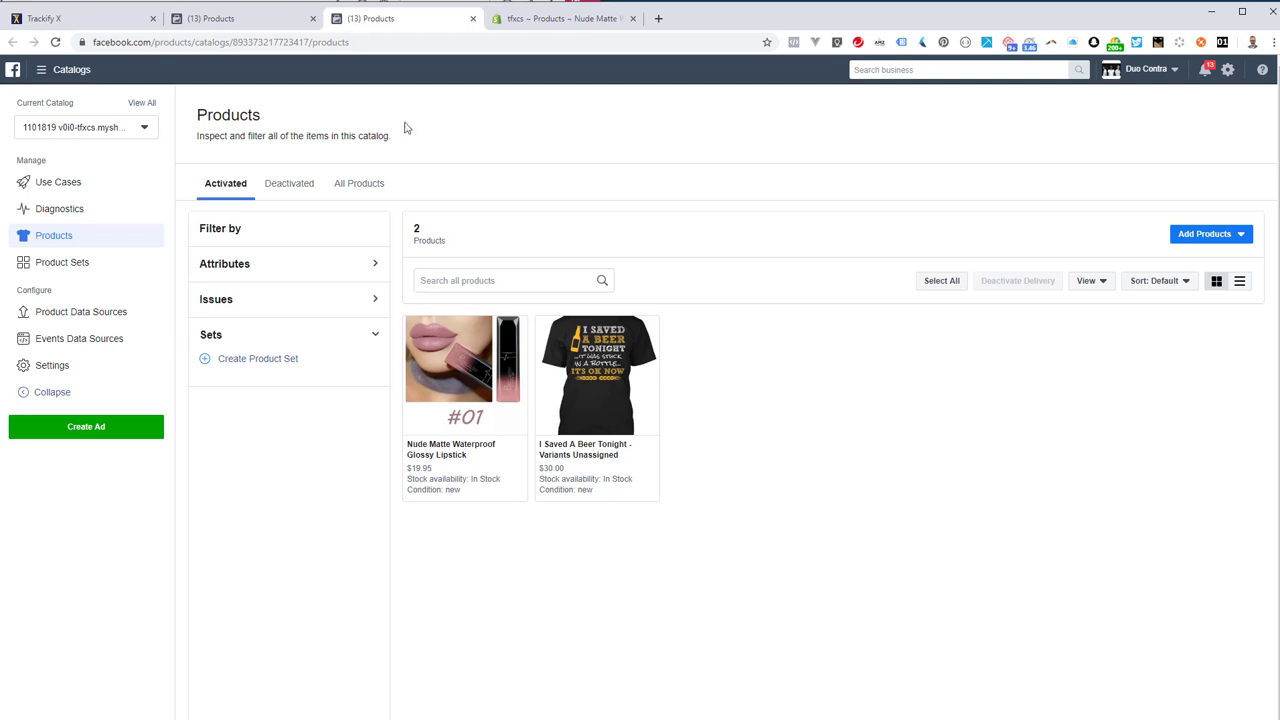
{"action": "left_click", "coordinate": [543, 400]}
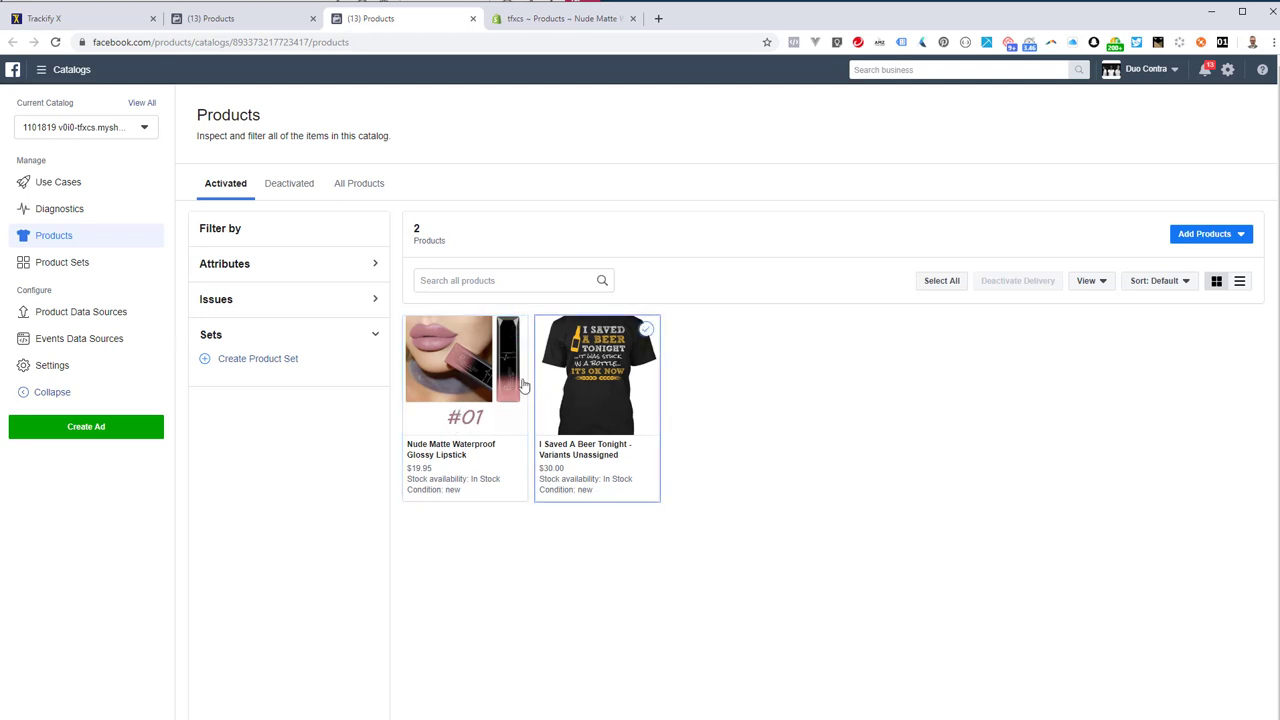
{"action": "left_click", "coordinate": [267, 27]}
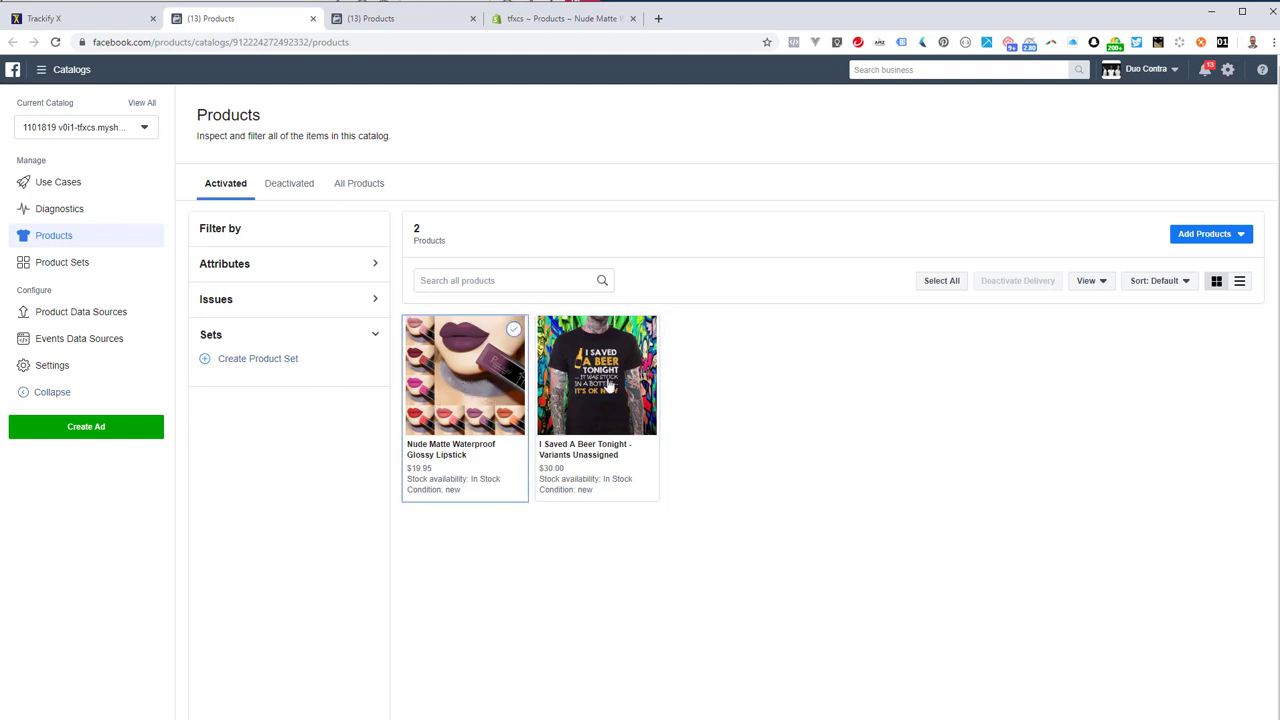
Step: Compare the lipstick's main image in Shopify with its image in the v0i0 and v0i1 Facebook catalogs
{"action": "left_click", "coordinate": [575, 25]}
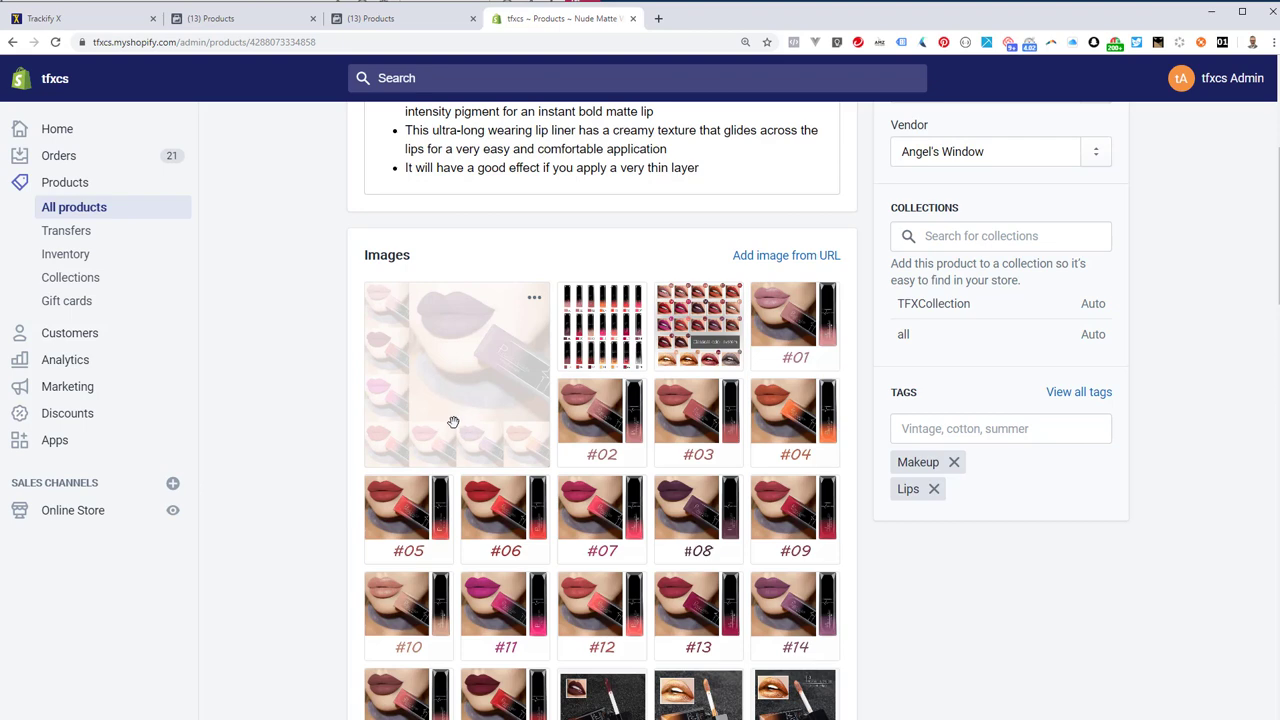
{"action": "left_click", "coordinate": [400, 18]}
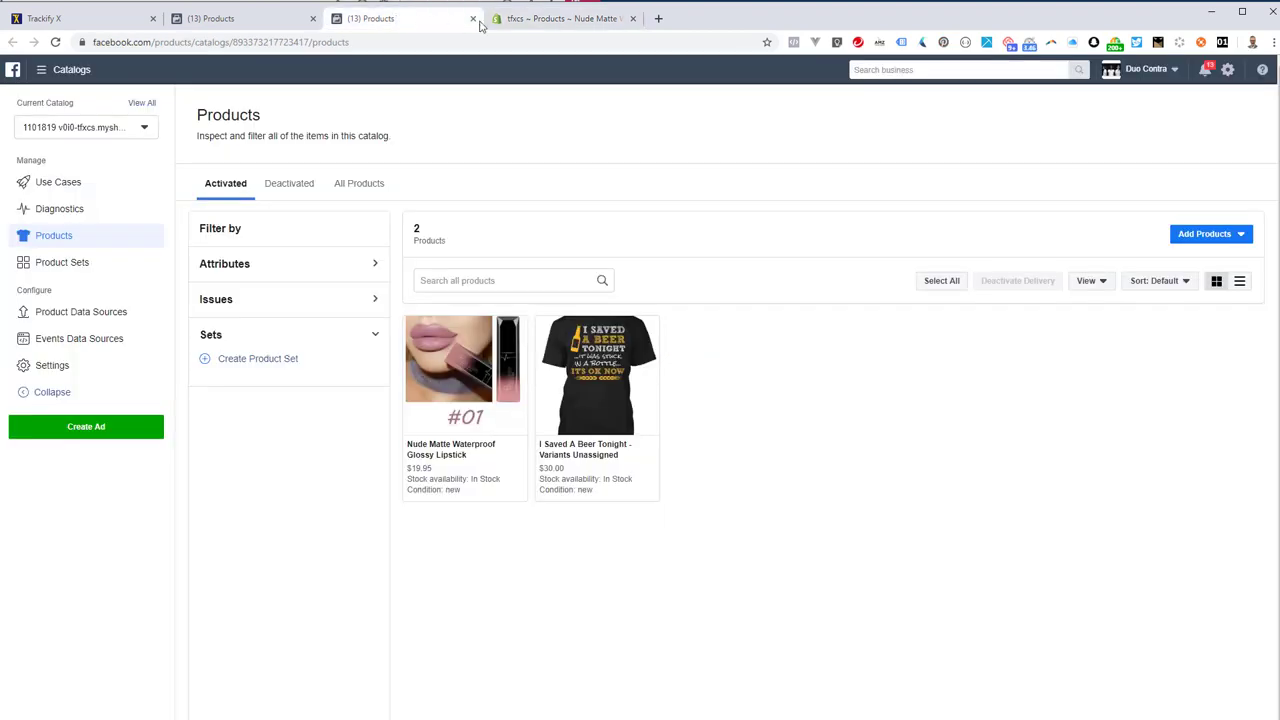
{"action": "left_click", "coordinate": [262, 20]}
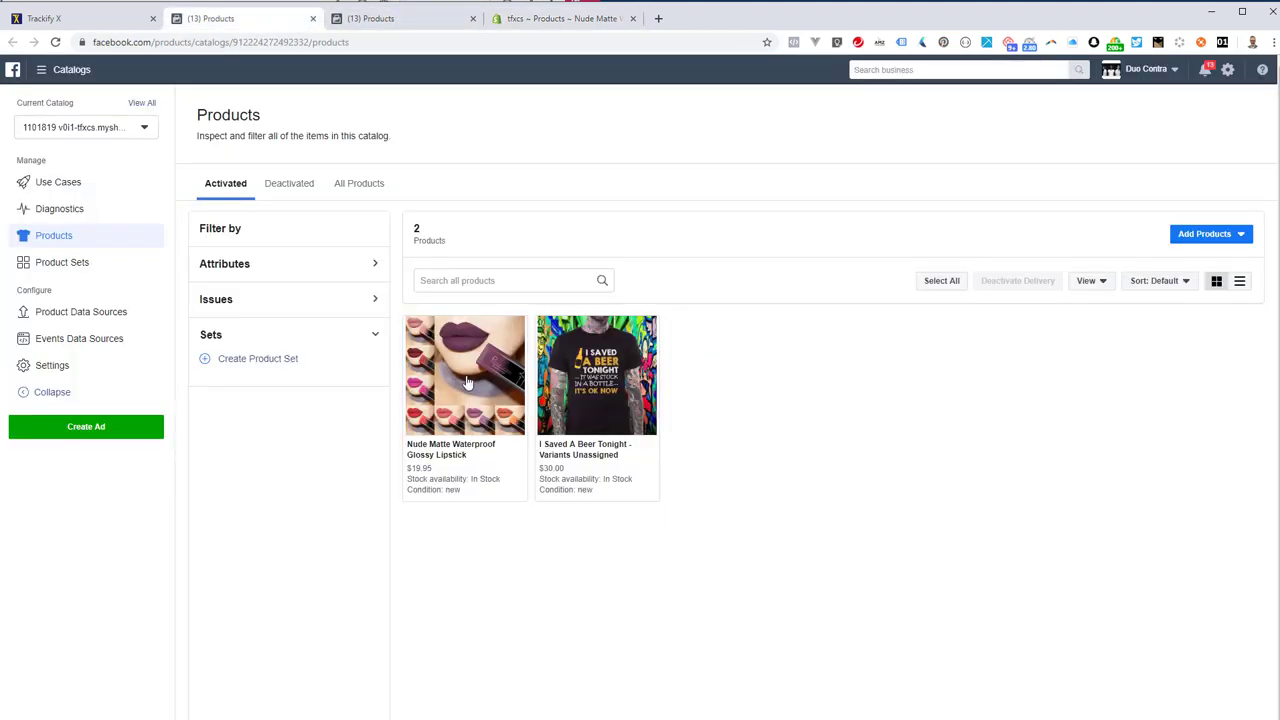
Step: Open the 101819 v0i1 catalog with feed v0a1 from Trackify X and compare its lipstick image with the Shopify gallery
{"action": "left_click", "coordinate": [60, 18]}
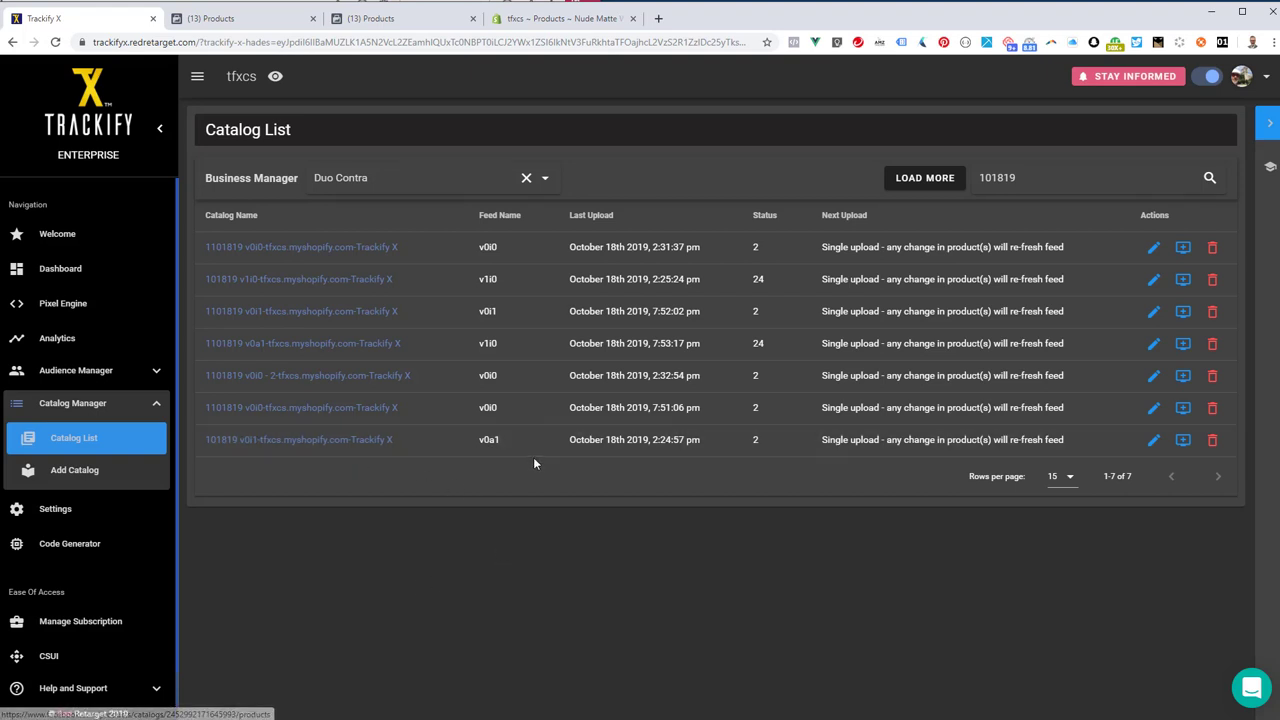
{"action": "left_click", "coordinate": [319, 442]}
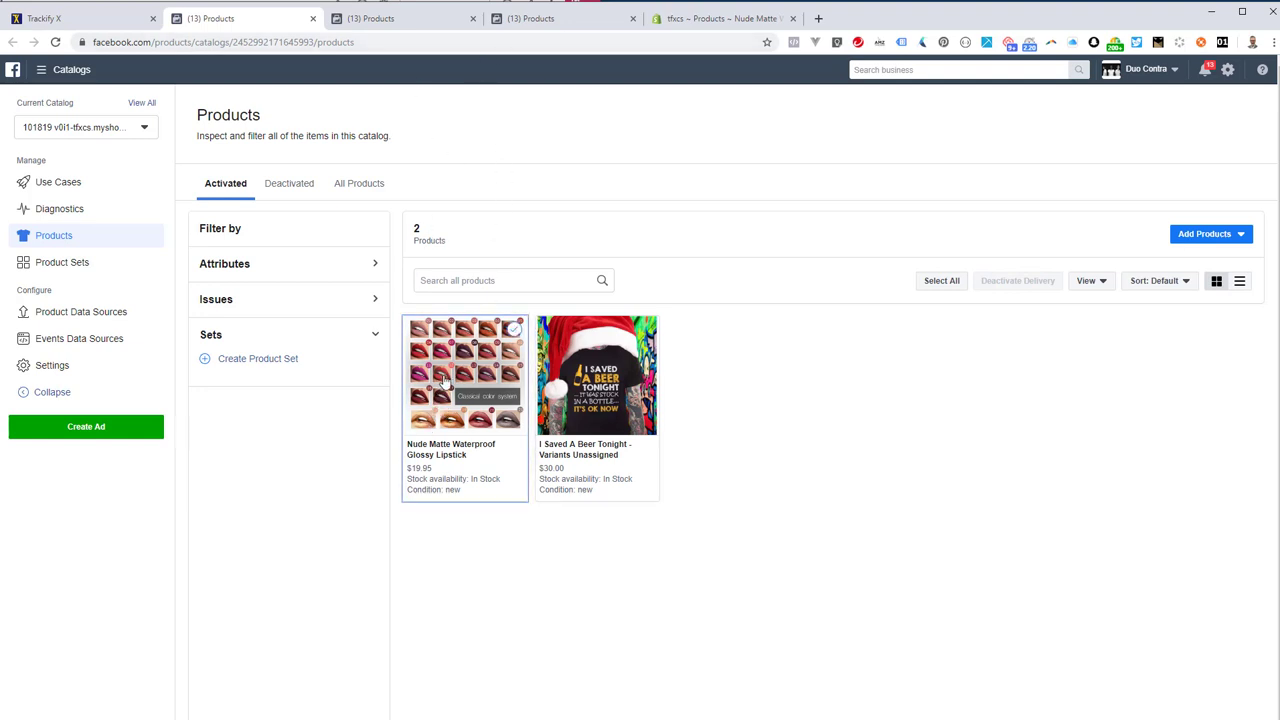
{"action": "left_click", "coordinate": [686, 24]}
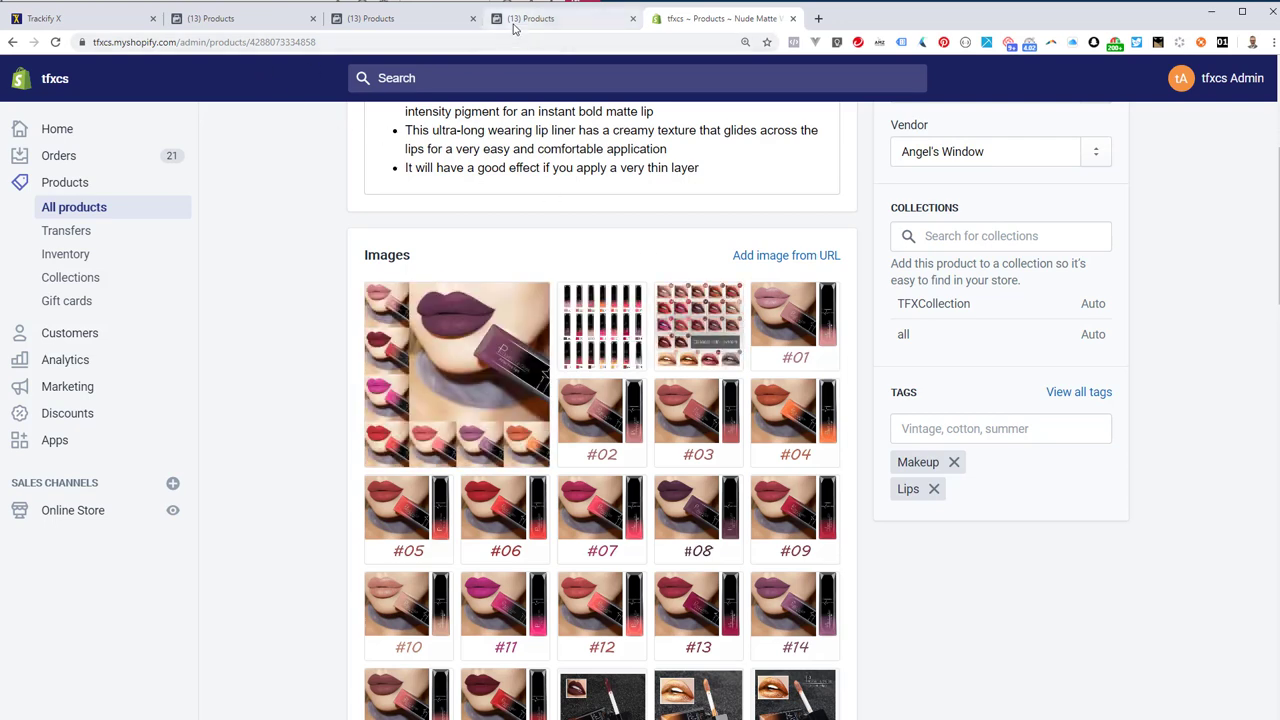
Step: Open the 1101819 v0a1 catalog with feed v1i0 from Trackify X and review its product count and variant images in Facebook
{"action": "left_click", "coordinate": [84, 22]}
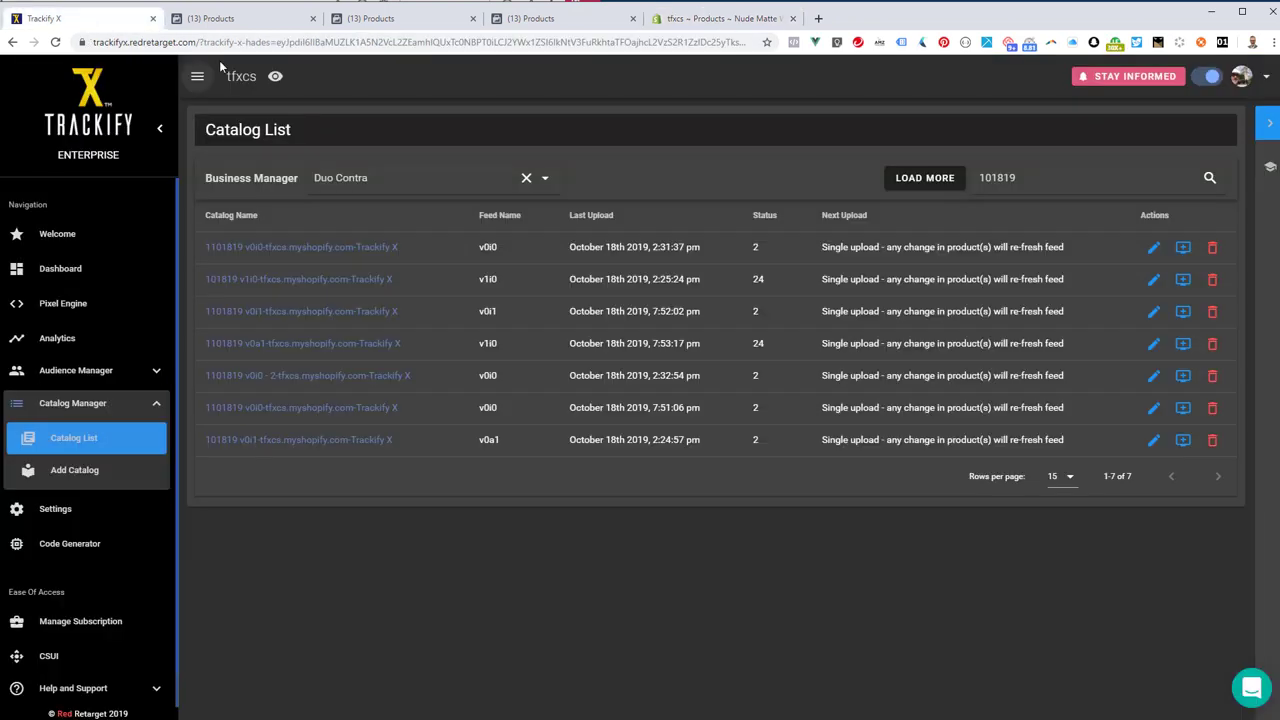
{"action": "left_click", "coordinate": [255, 20]}
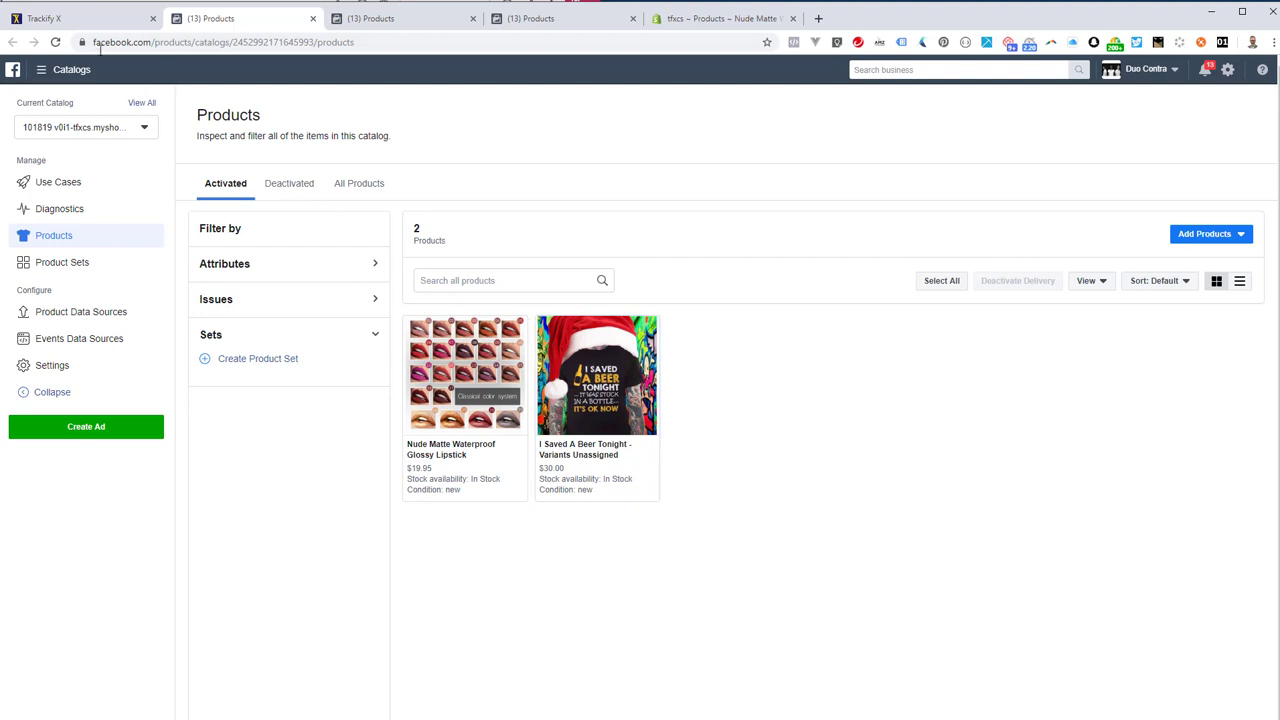
{"action": "left_click", "coordinate": [88, 22]}
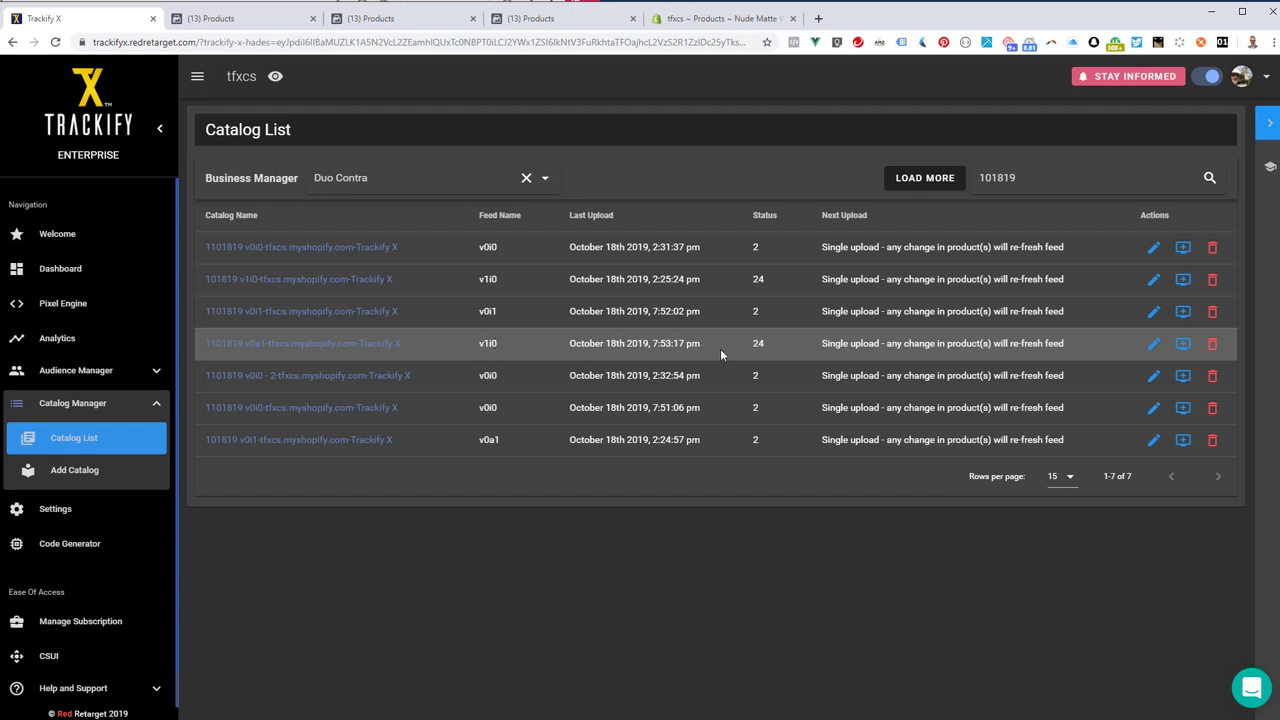
{"action": "left_click", "coordinate": [308, 345]}
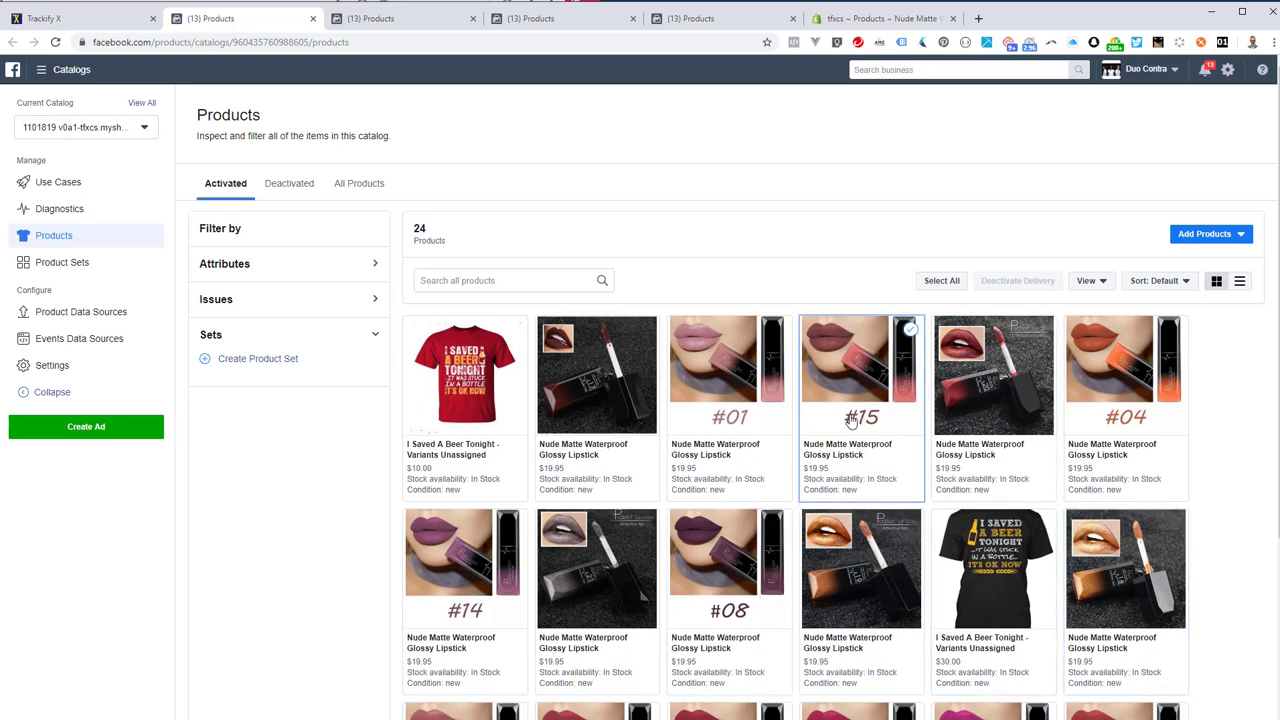
{"action": "scroll", "coordinate": [740, 532], "scroll_direction": "down", "scroll_amount": 2}
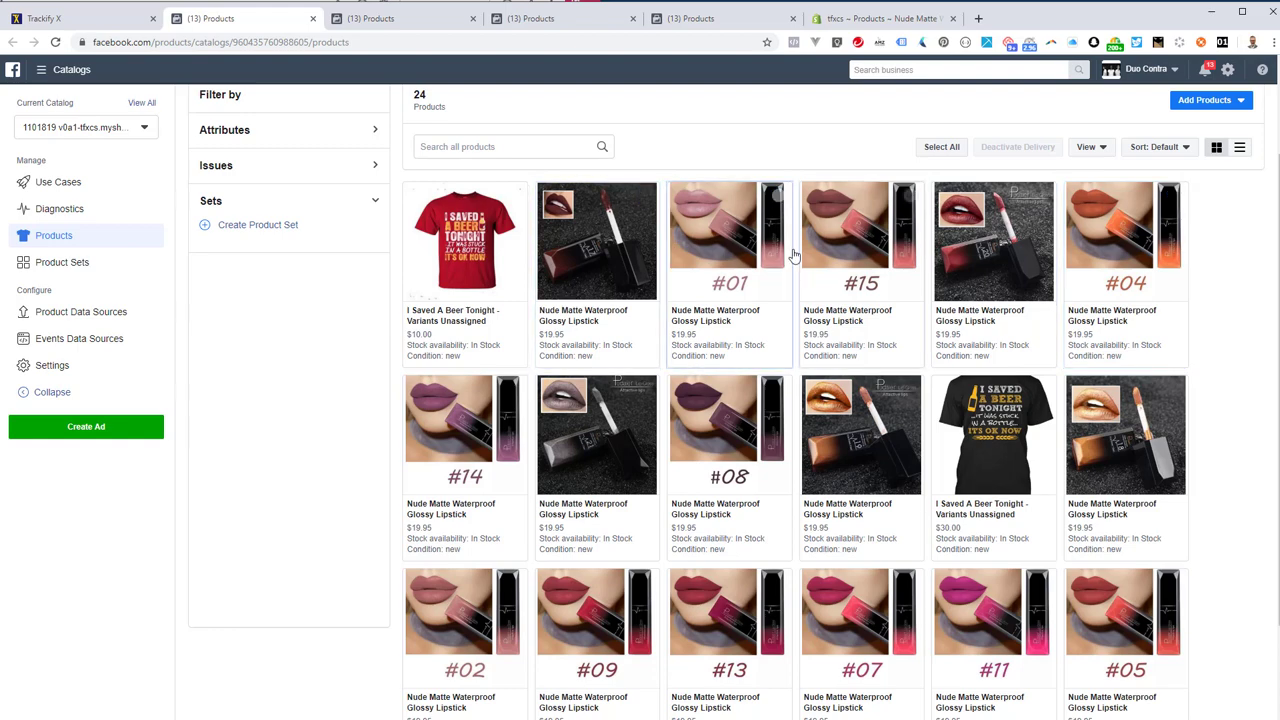
{"action": "scroll", "coordinate": [691, 420], "scroll_direction": "up", "scroll_amount": 2}
{"action": "scroll", "coordinate": [697, 425], "scroll_direction": "down", "scroll_amount": 2}
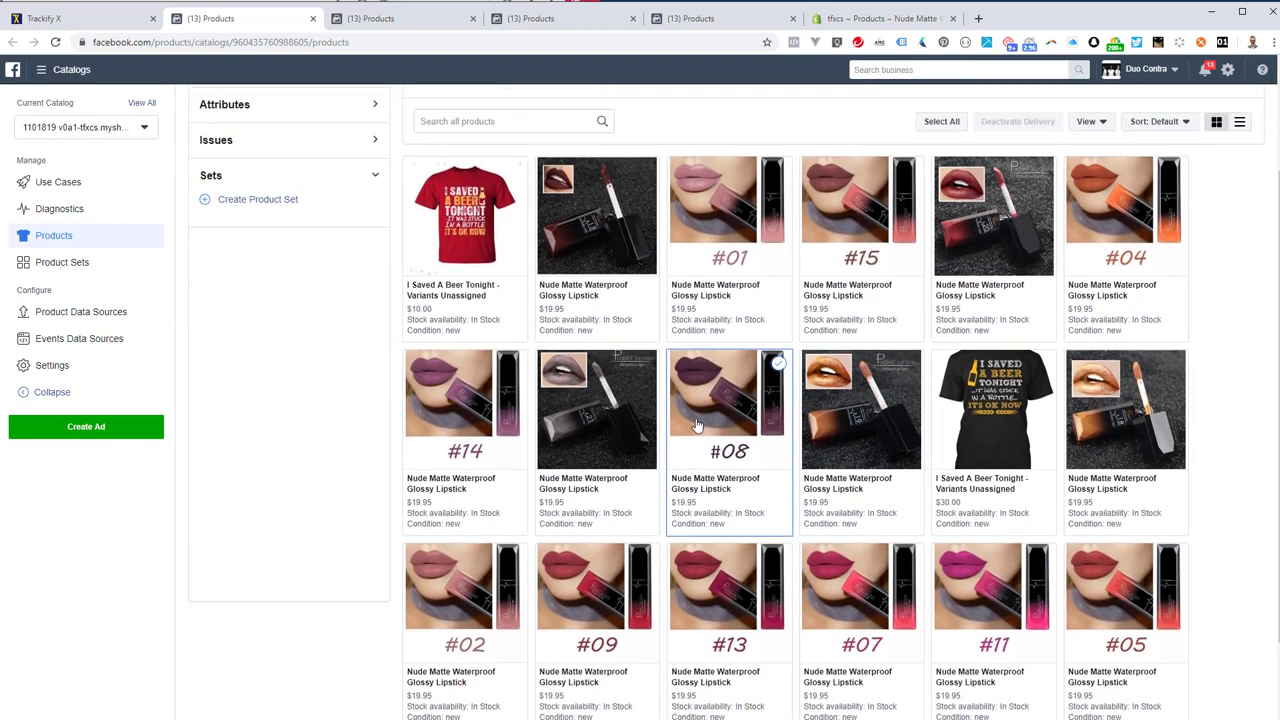
{"action": "scroll", "coordinate": [697, 425], "scroll_direction": "up", "scroll_amount": 2}
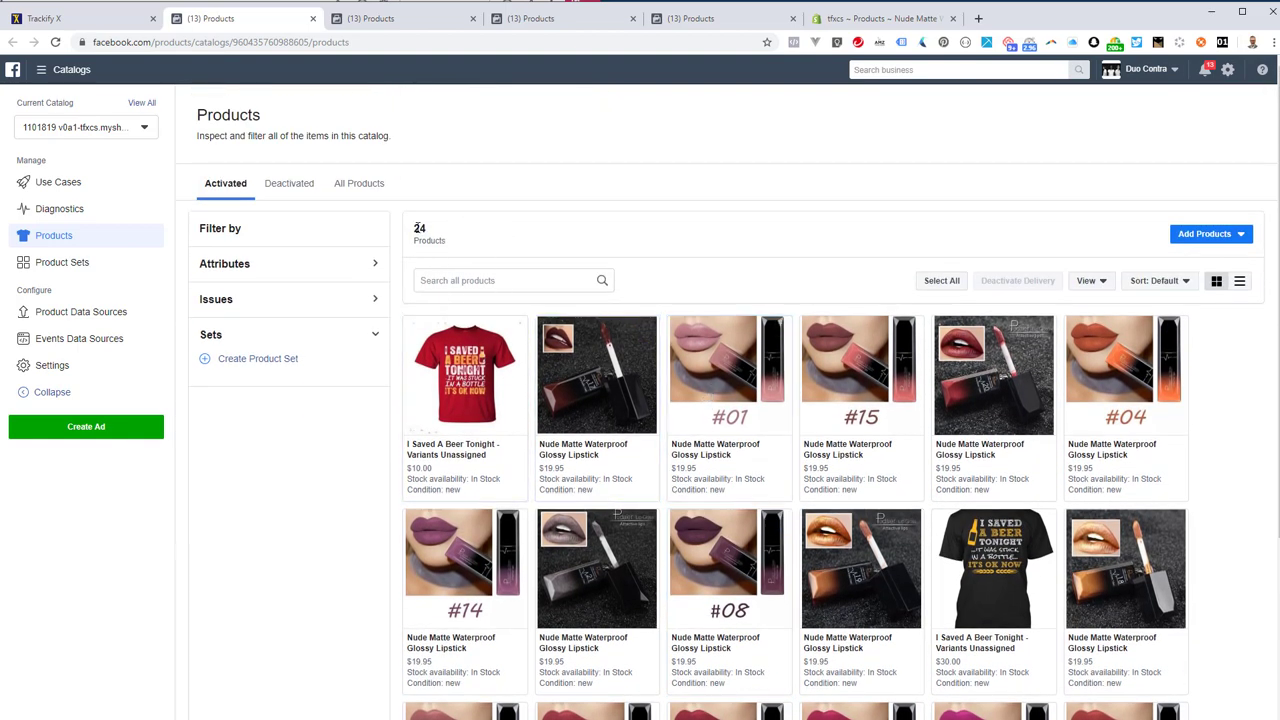
{"action": "left_click_drag", "start_coordinate": [421, 228], "coordinate": [430, 230]}
Step: Check the first catalog's Next Upload rule in Trackify X and move the lipstick's colour chart image to second place in the Shopify gallery
{"action": "left_click", "coordinate": [118, 24]}
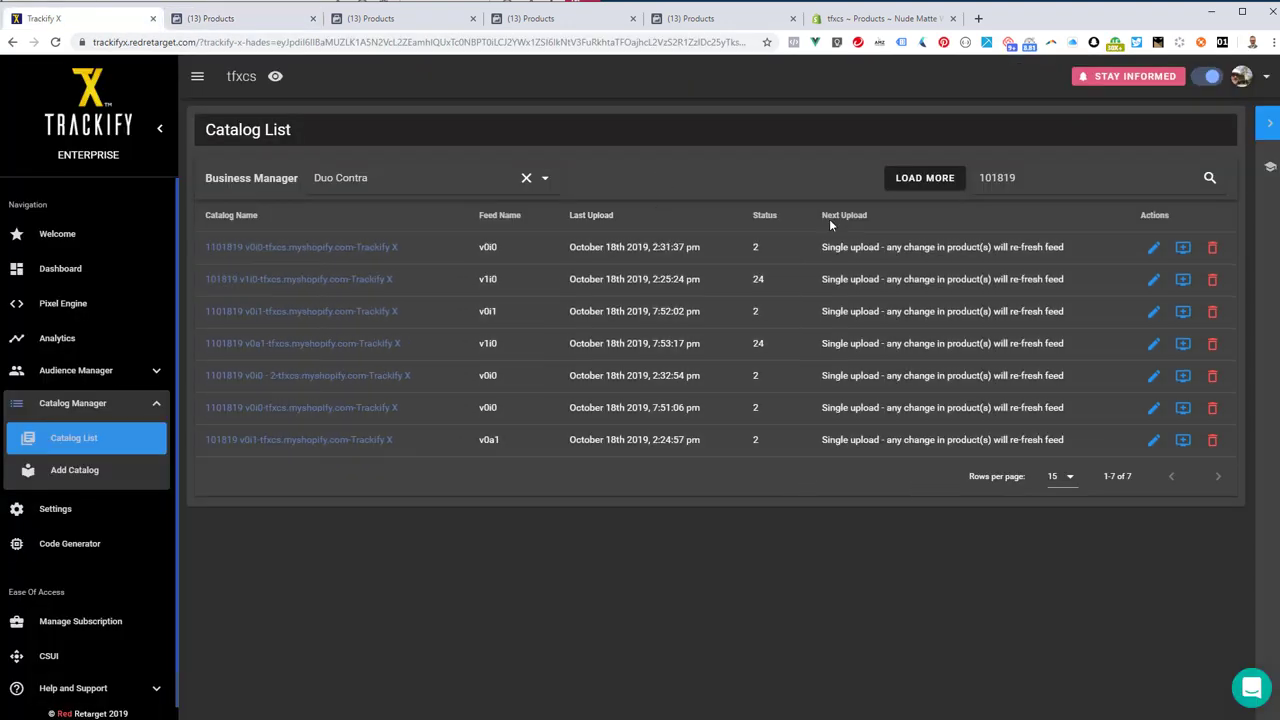
{"action": "left_click_drag", "start_coordinate": [822, 249], "coordinate": [1061, 245]}
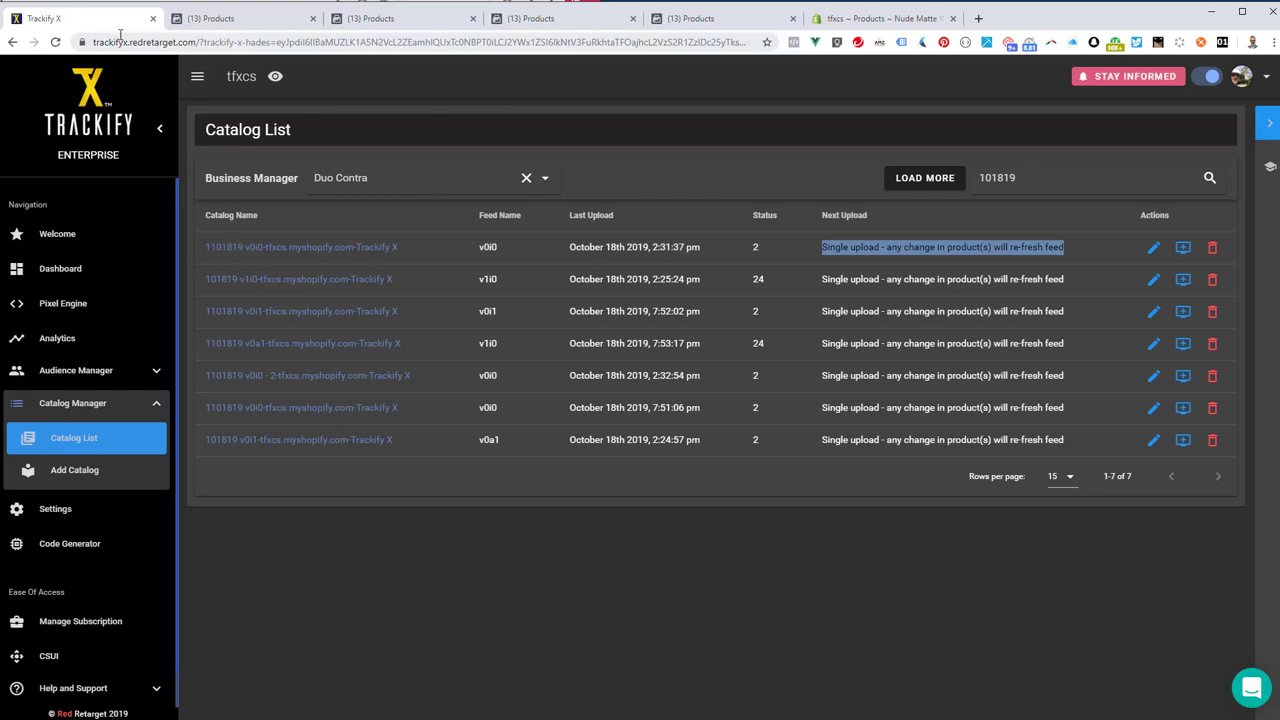
{"action": "left_click", "coordinate": [833, 27]}
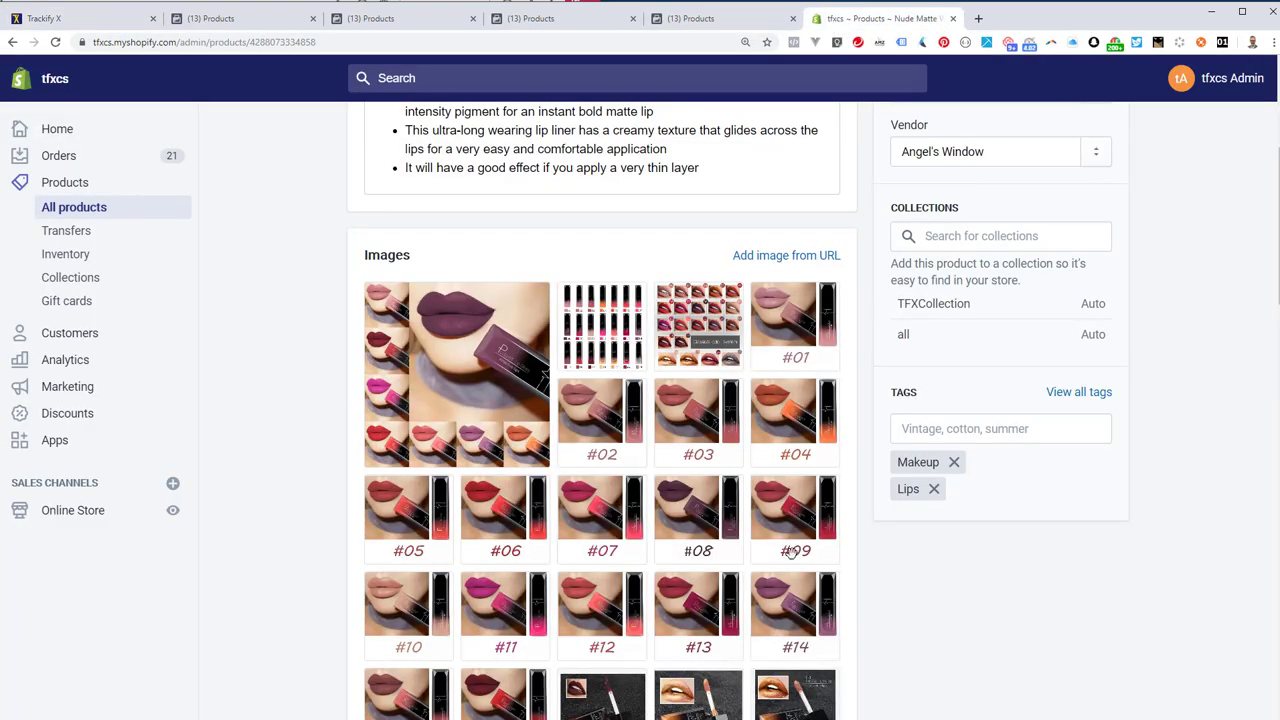
{"action": "scroll", "coordinate": [792, 552], "scroll_direction": "down", "scroll_amount": 2}
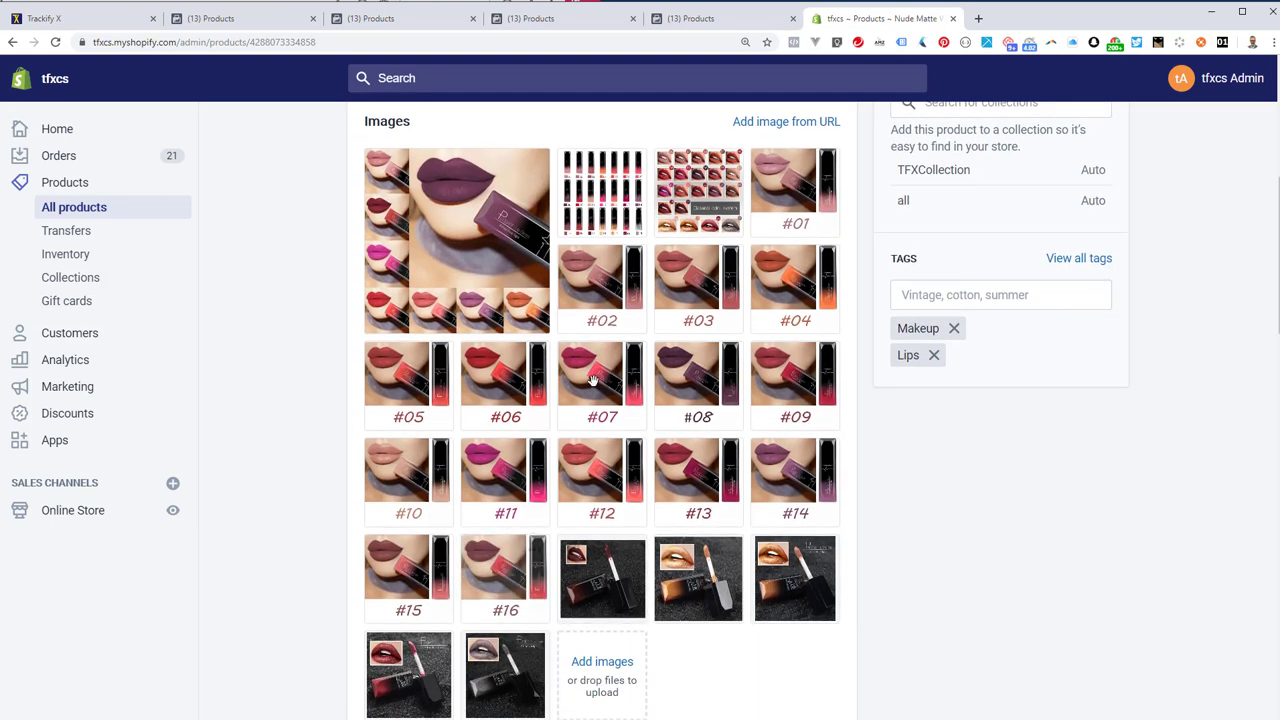
{"action": "scroll", "coordinate": [592, 380], "scroll_direction": "up", "scroll_amount": 3}
{"action": "scroll", "coordinate": [697, 343], "scroll_direction": "down", "scroll_amount": 1}
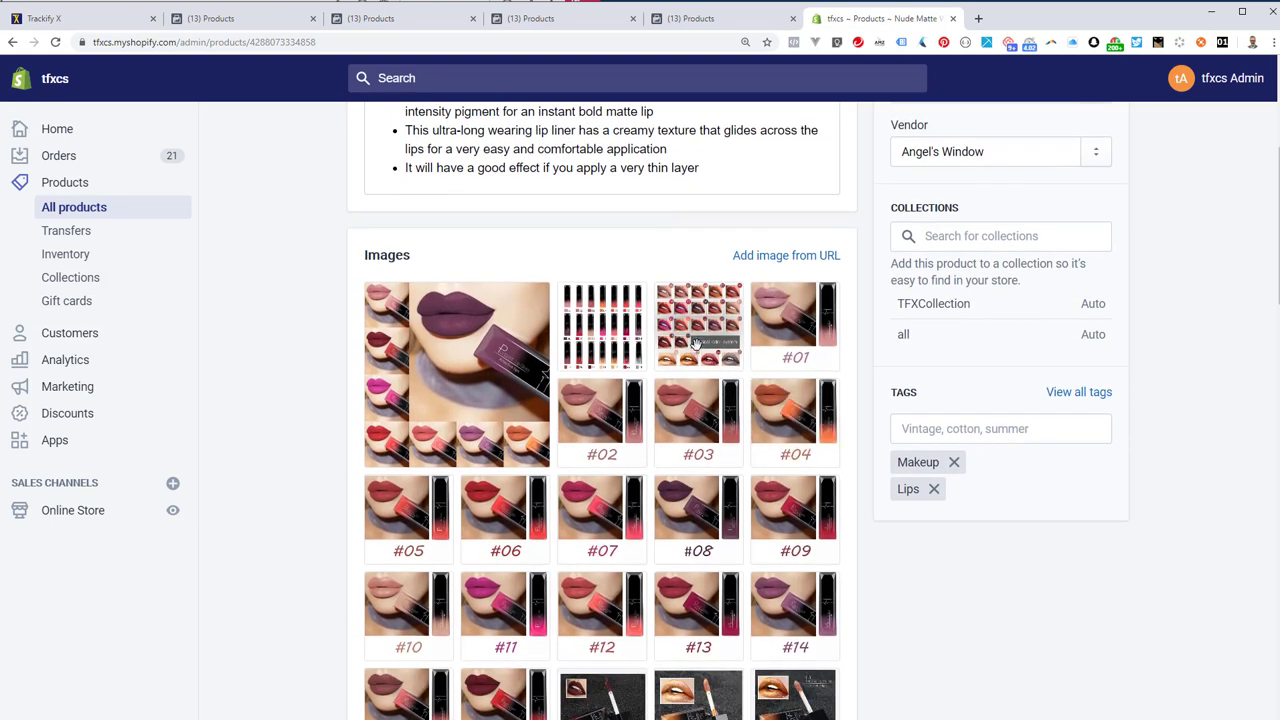
{"action": "left_click_drag", "start_coordinate": [696, 342], "coordinate": [666, 324]}
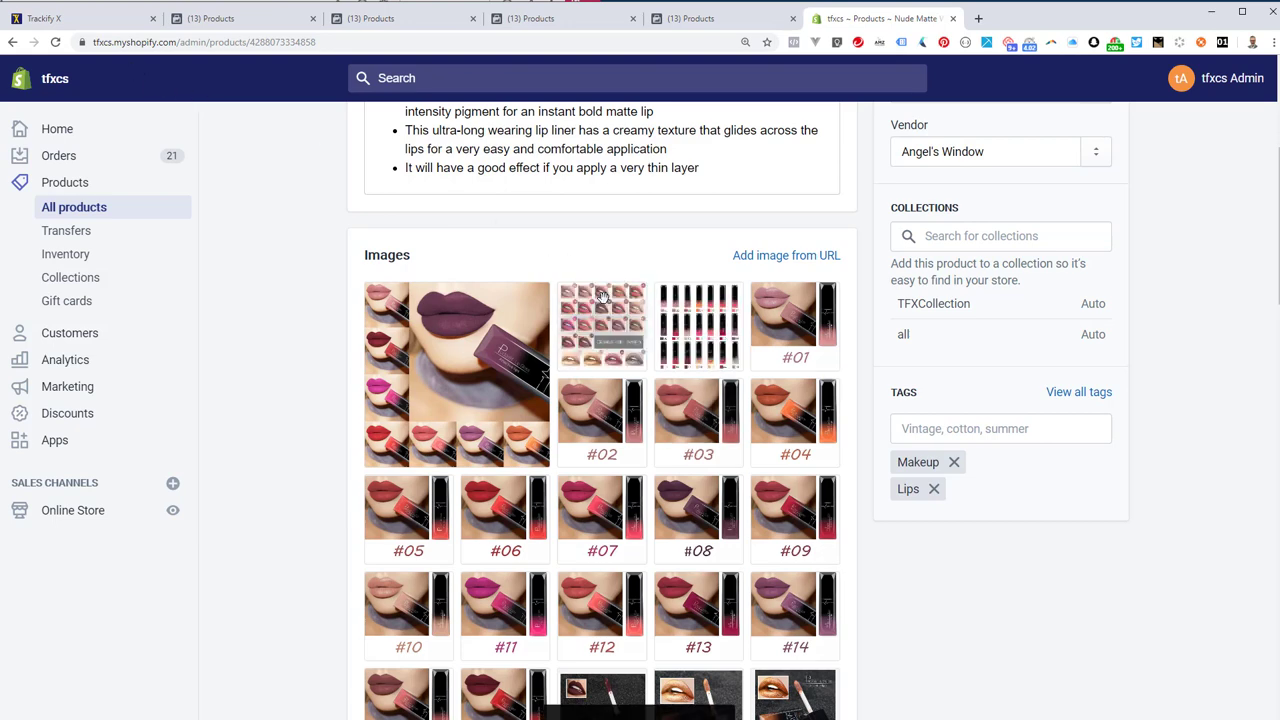
Step: Open the lipstick's details in the 101819 v0i1 Facebook catalog, inspect its additional images and close the details
{"action": "left_click", "coordinate": [220, 24]}
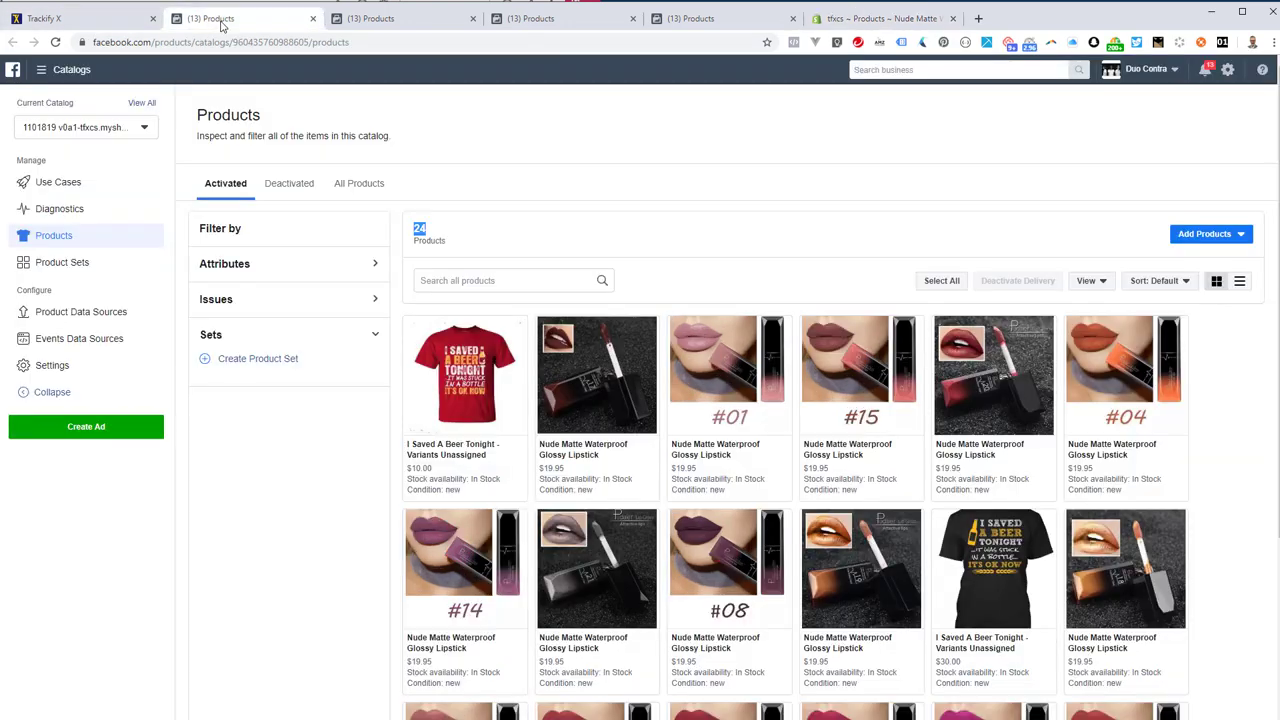
{"action": "left_click", "coordinate": [378, 26]}
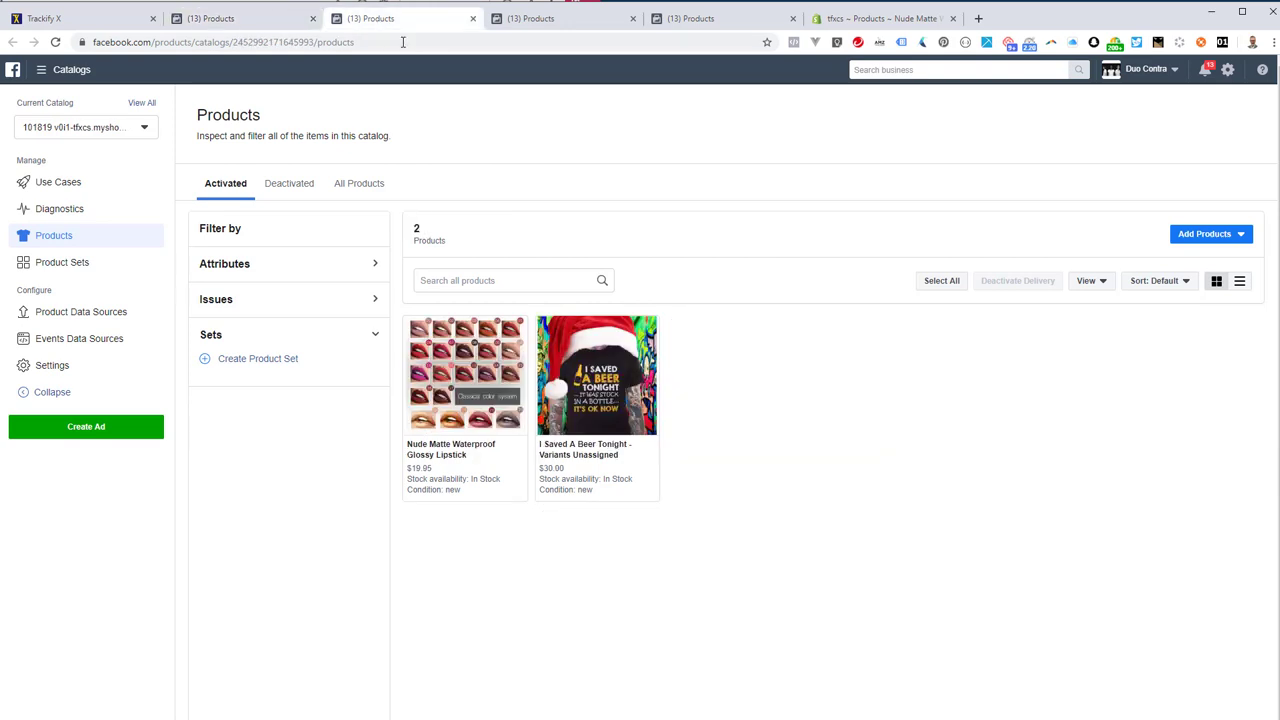
{"action": "left_click", "coordinate": [481, 374]}
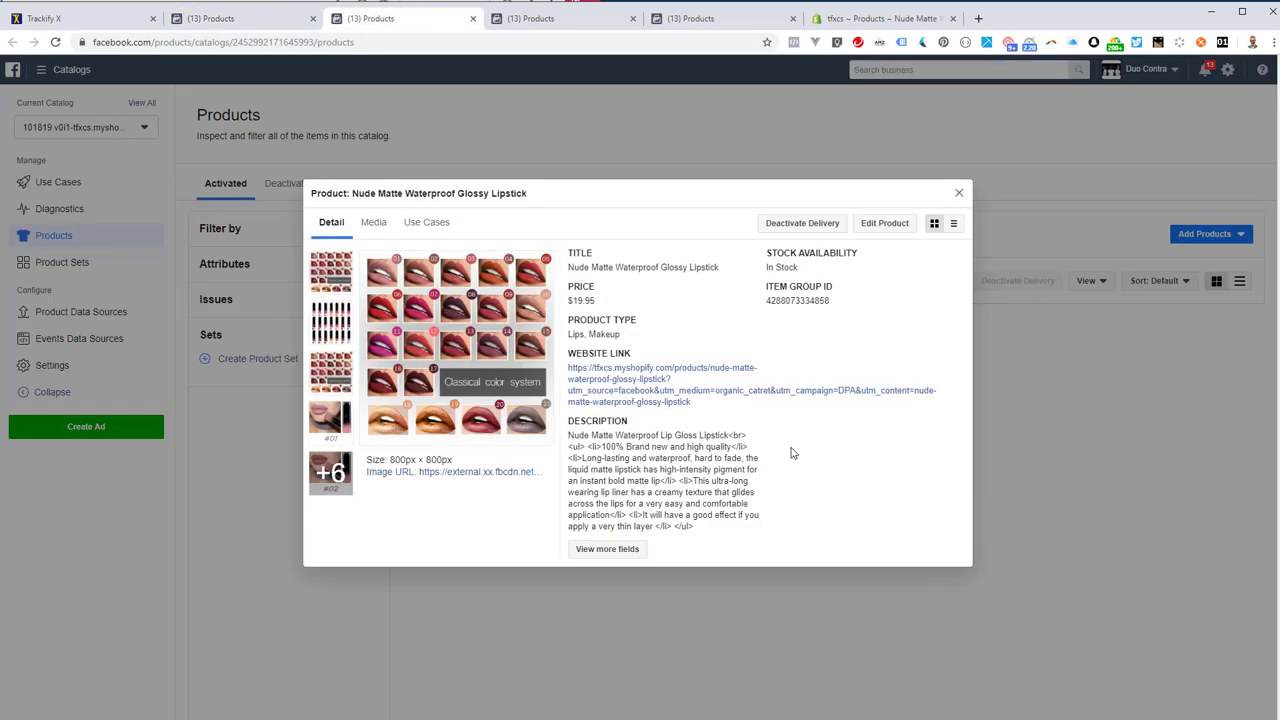
{"action": "left_click", "coordinate": [334, 340]}
{"action": "left_click", "coordinate": [959, 193]}
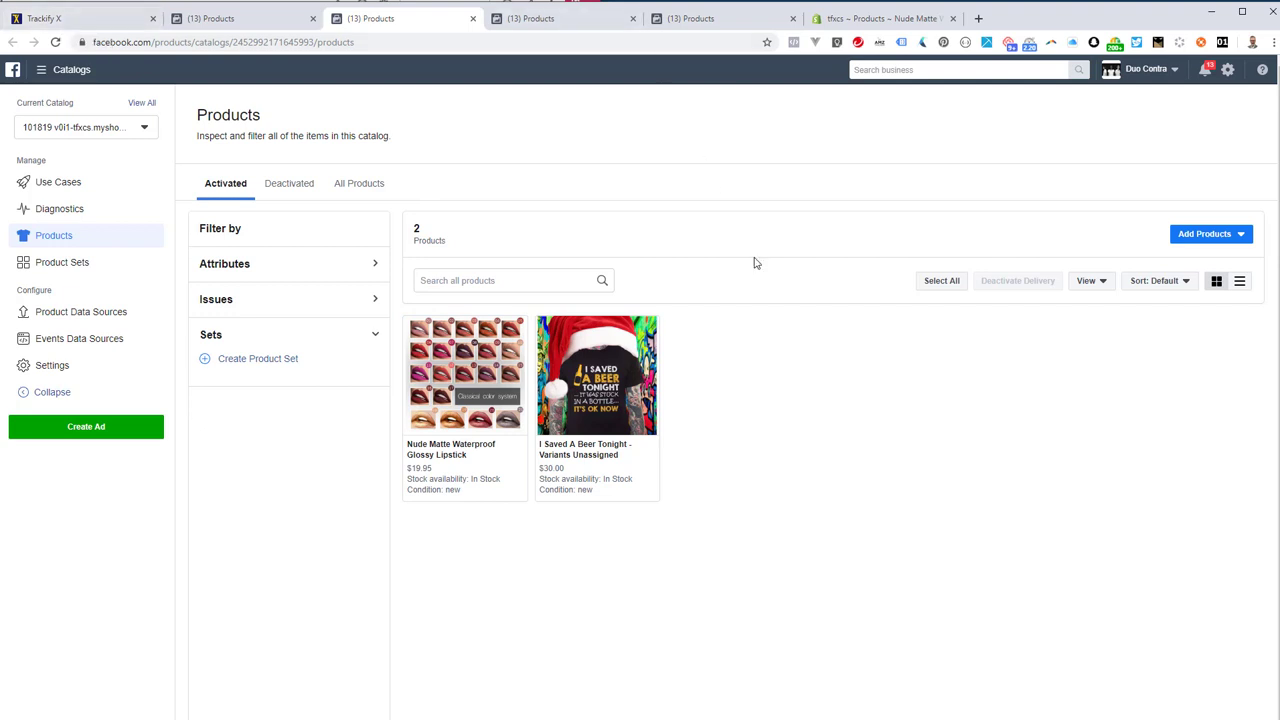
Step: Switch to Trackify X, view the support chat and close it
{"action": "left_click", "coordinate": [91, 21]}
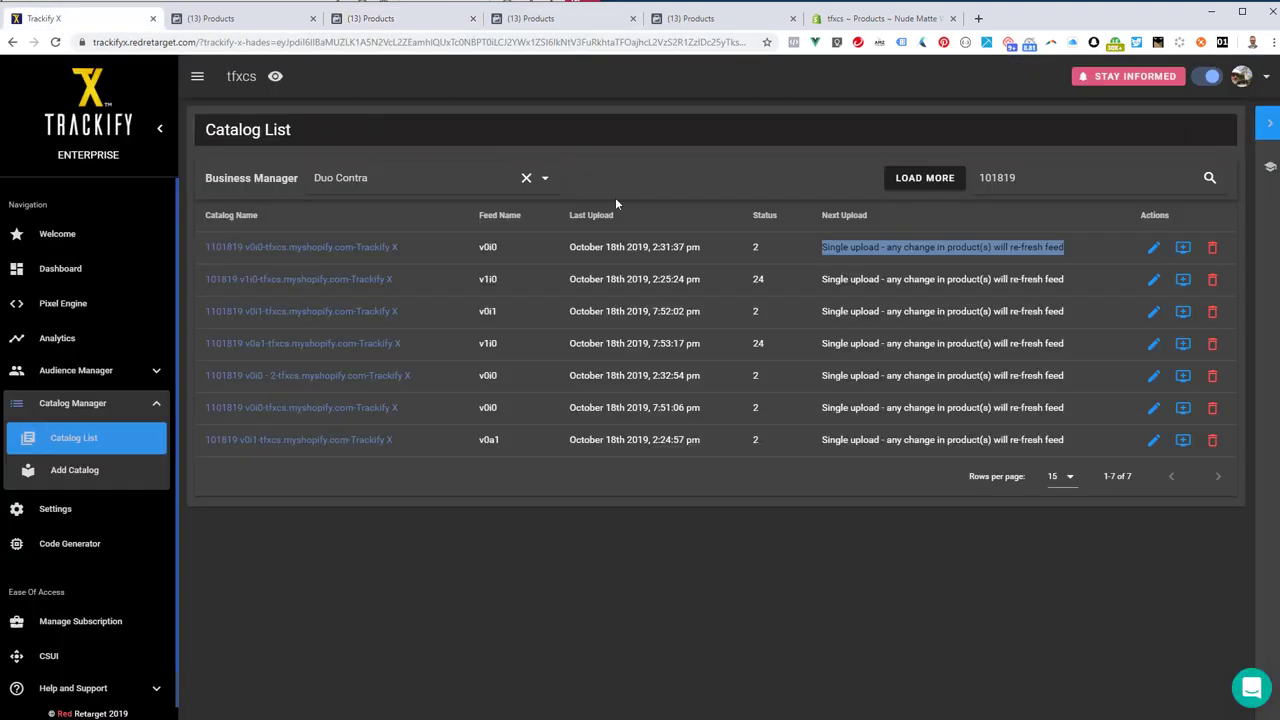
{"action": "left_click", "coordinate": [1254, 692]}
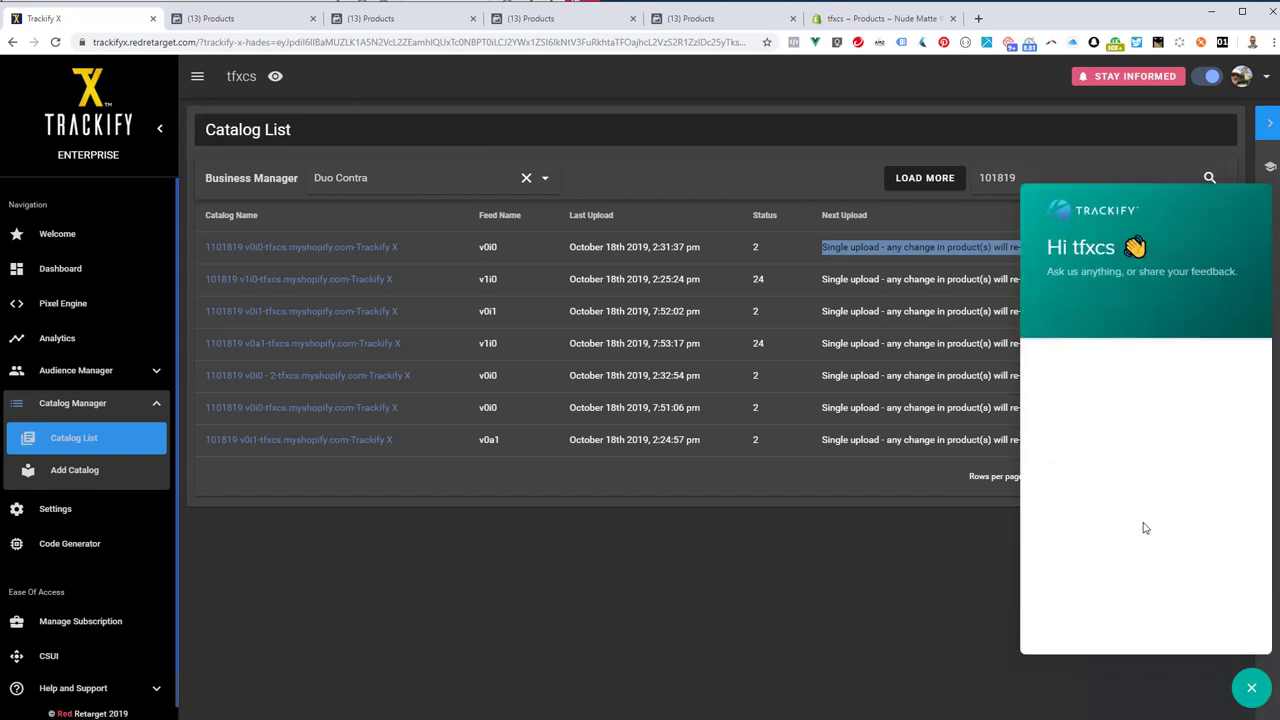
{"action": "left_click", "coordinate": [1245, 689]}
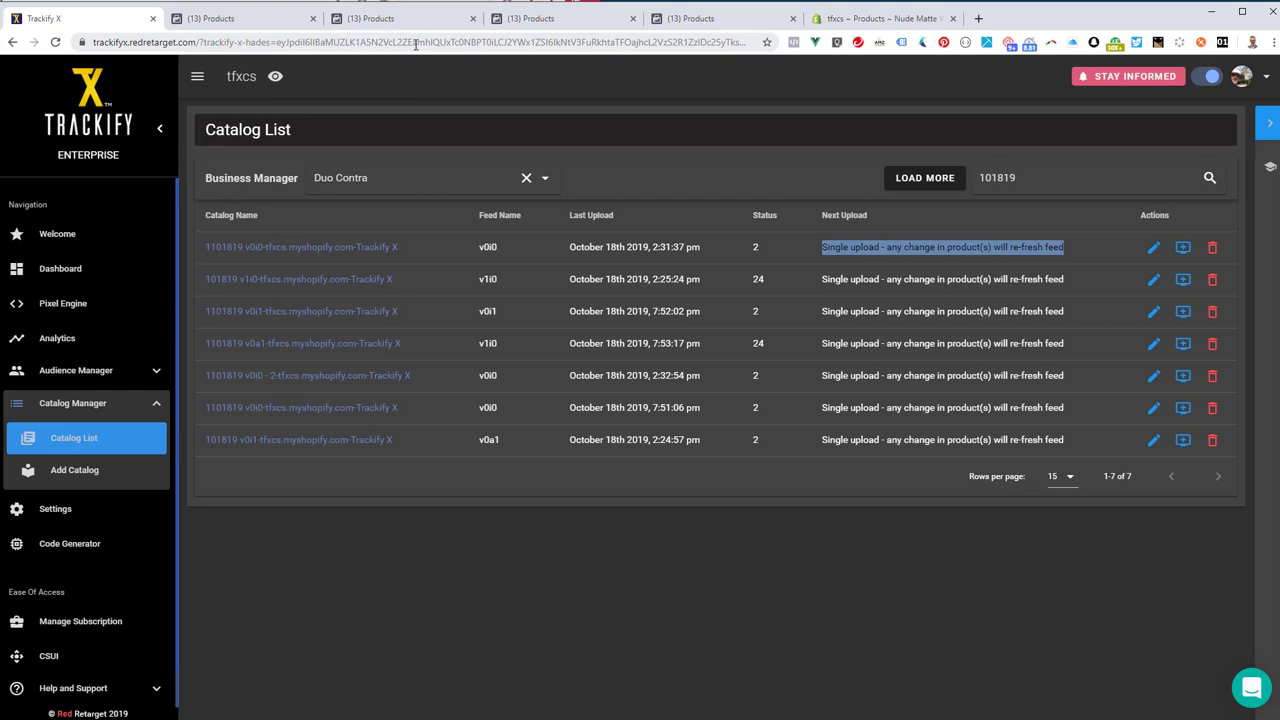
Step: Add the pp_bestsellers tag to the Nude Matte Waterproof Glossy Lipstick product in Shopify and save it
{"action": "left_click", "coordinate": [875, 18]}
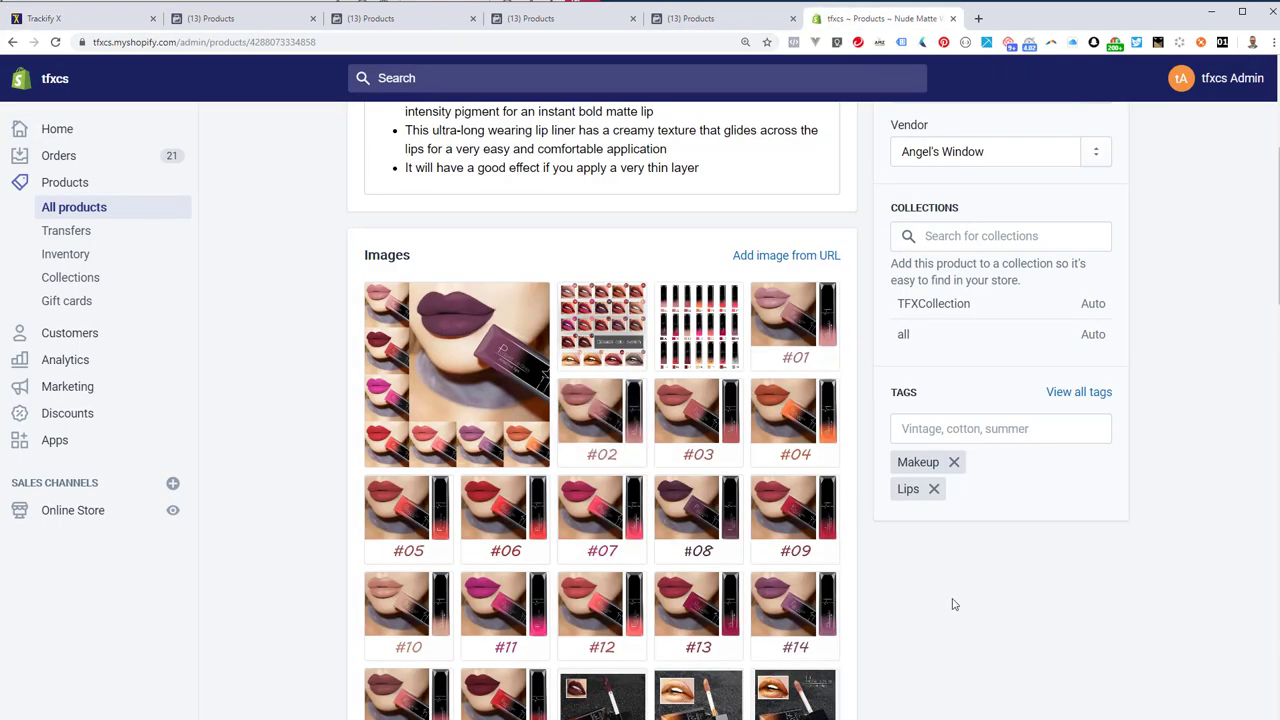
{"action": "left_click", "coordinate": [937, 429]}
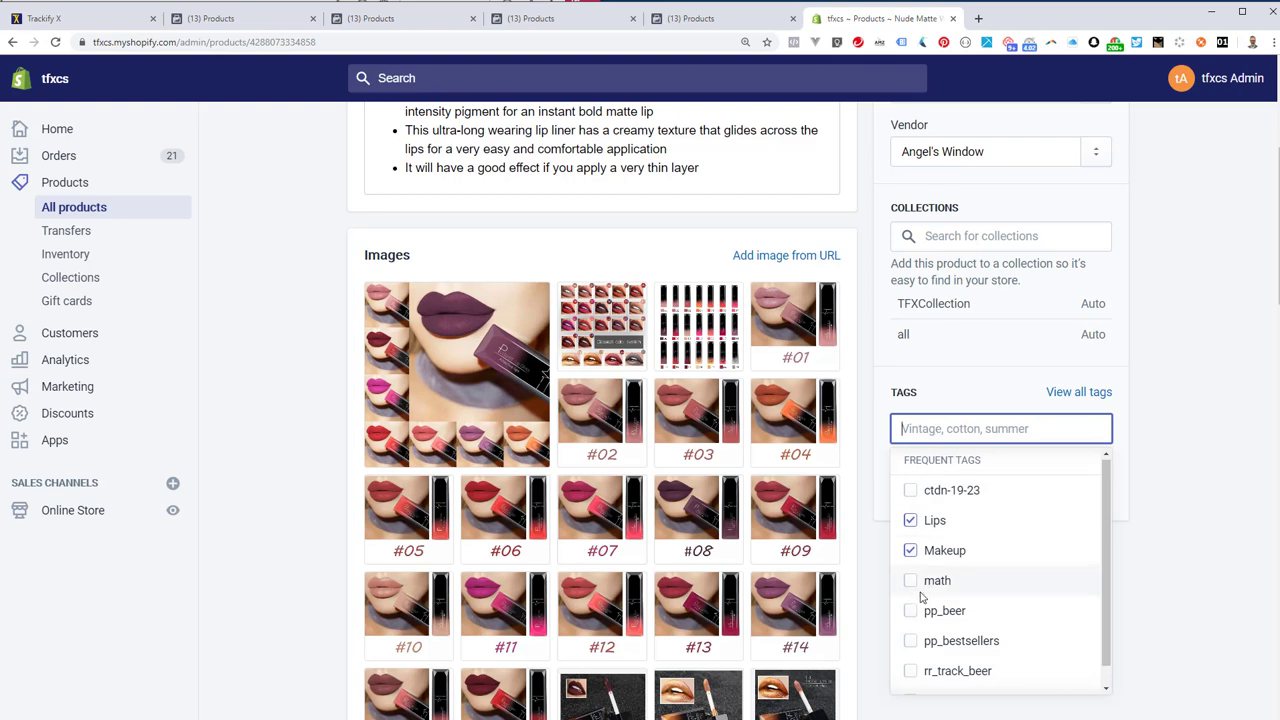
{"action": "left_click", "coordinate": [910, 641]}
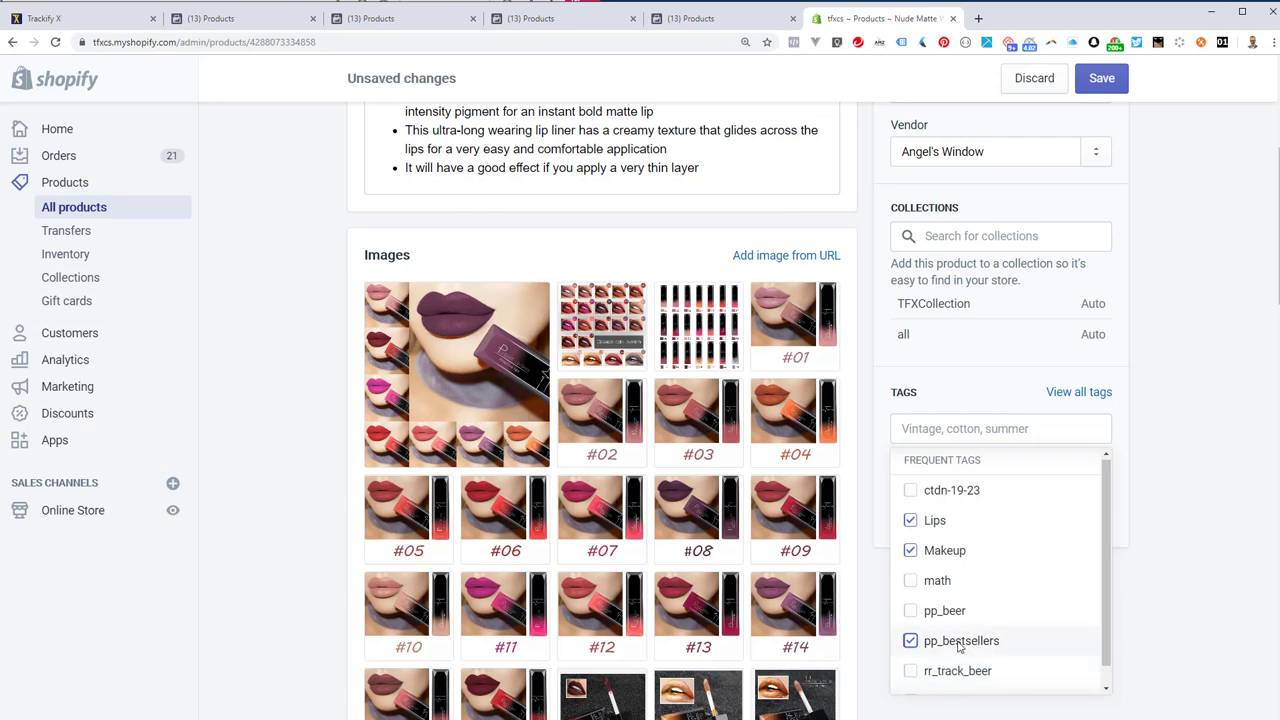
{"action": "left_click", "coordinate": [1176, 646]}
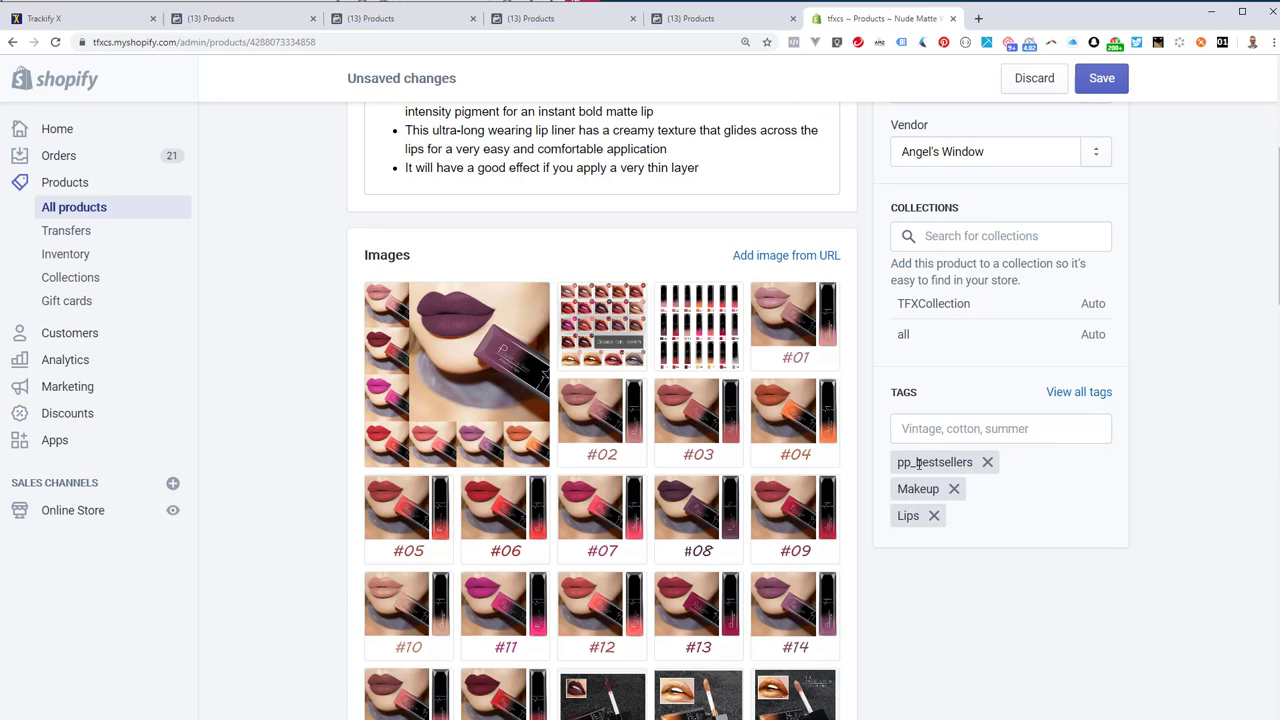
{"action": "left_click", "coordinate": [1101, 78]}
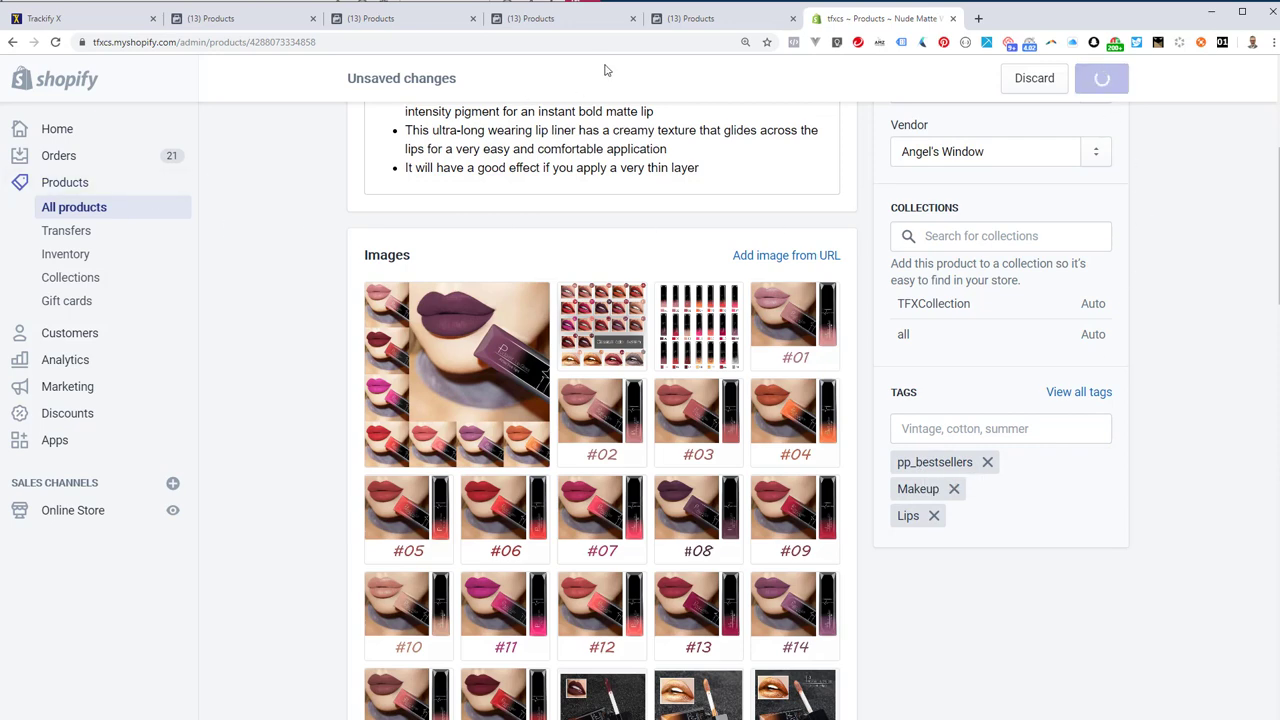
Step: Open the I Saved a Beer Tonight - variants unassigned product in Shopify and check its tags
{"action": "scroll", "coordinate": [176, 342], "scroll_direction": "up", "scroll_amount": 2}
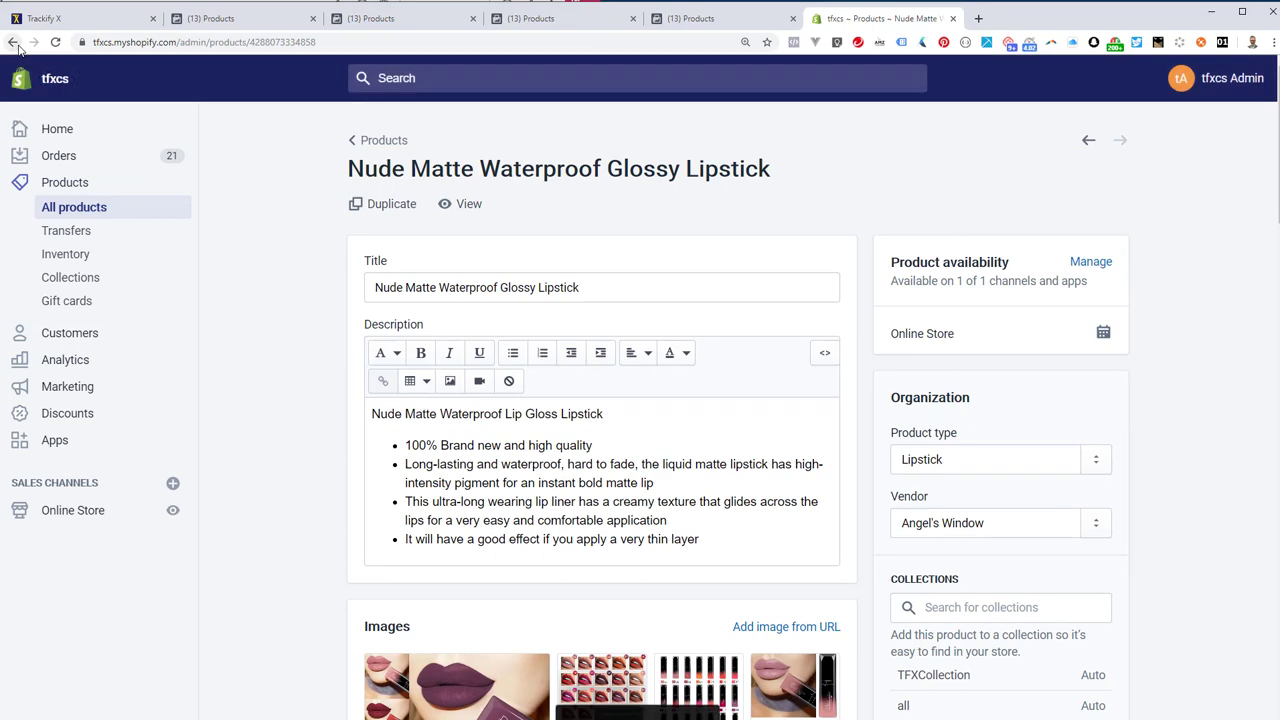
{"action": "left_click", "coordinate": [13, 42]}
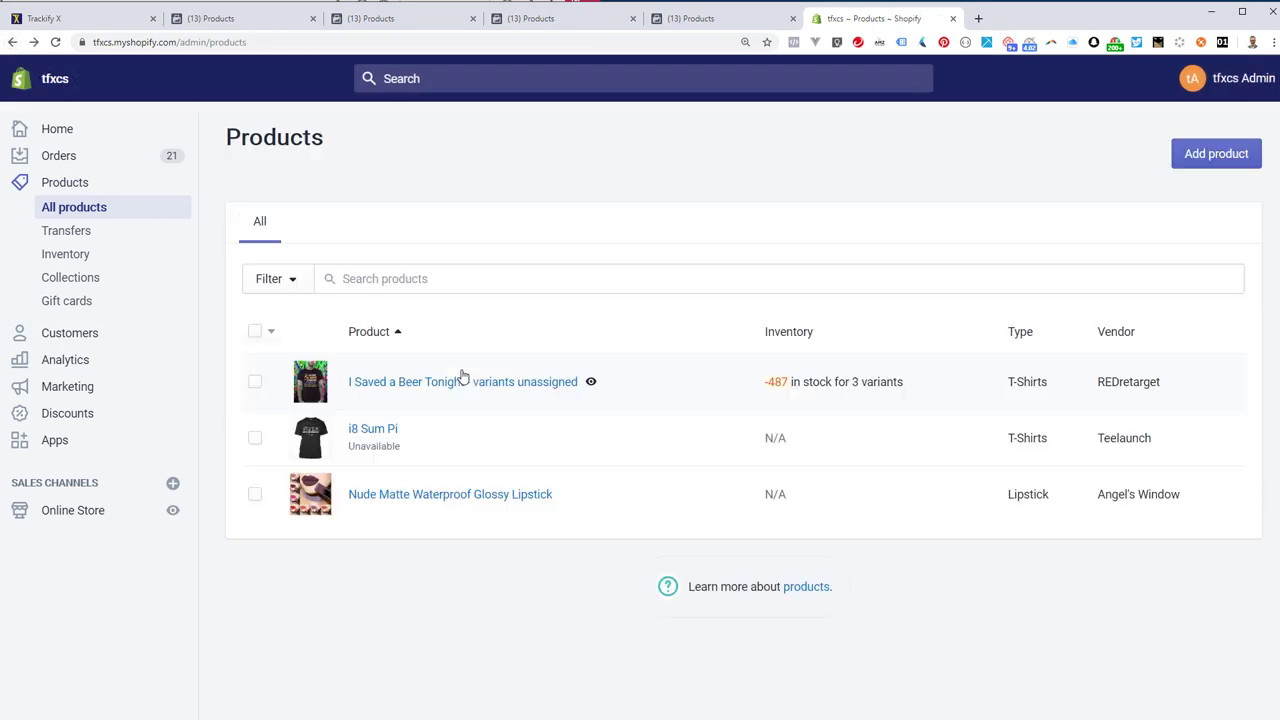
{"action": "left_click", "coordinate": [390, 390]}
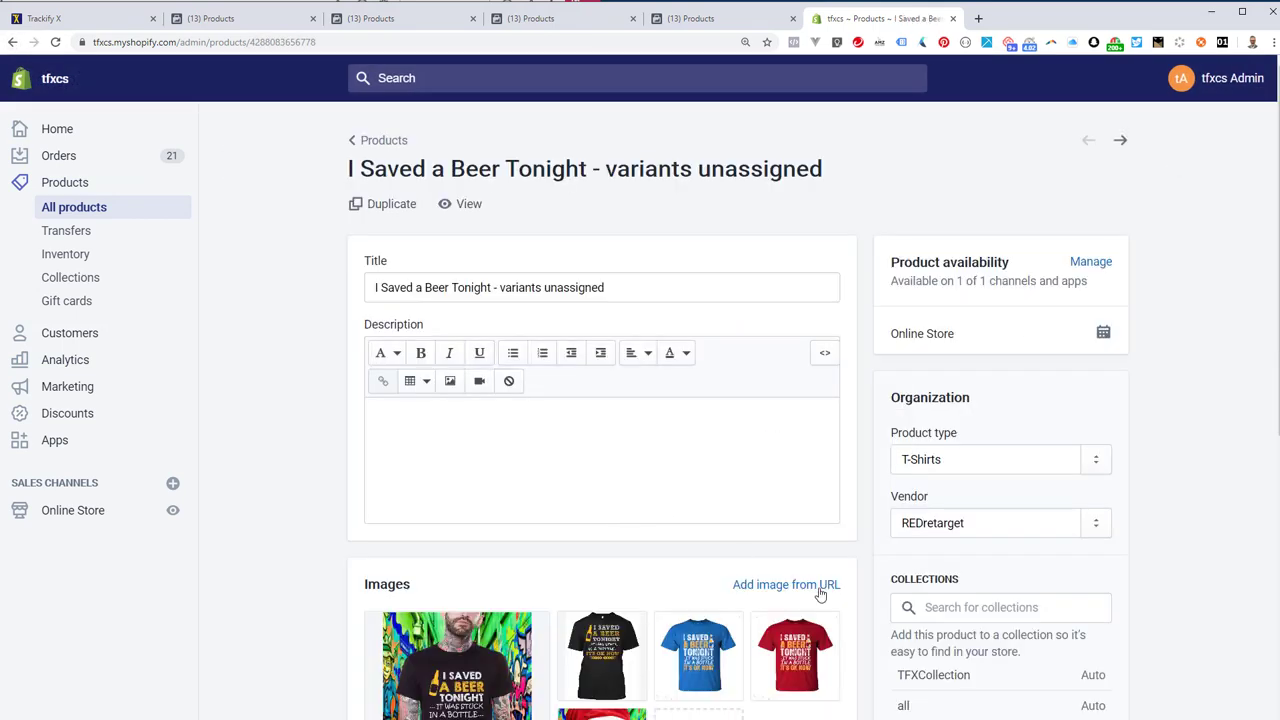
{"action": "scroll", "coordinate": [880, 585], "scroll_direction": "down", "scroll_amount": 3}
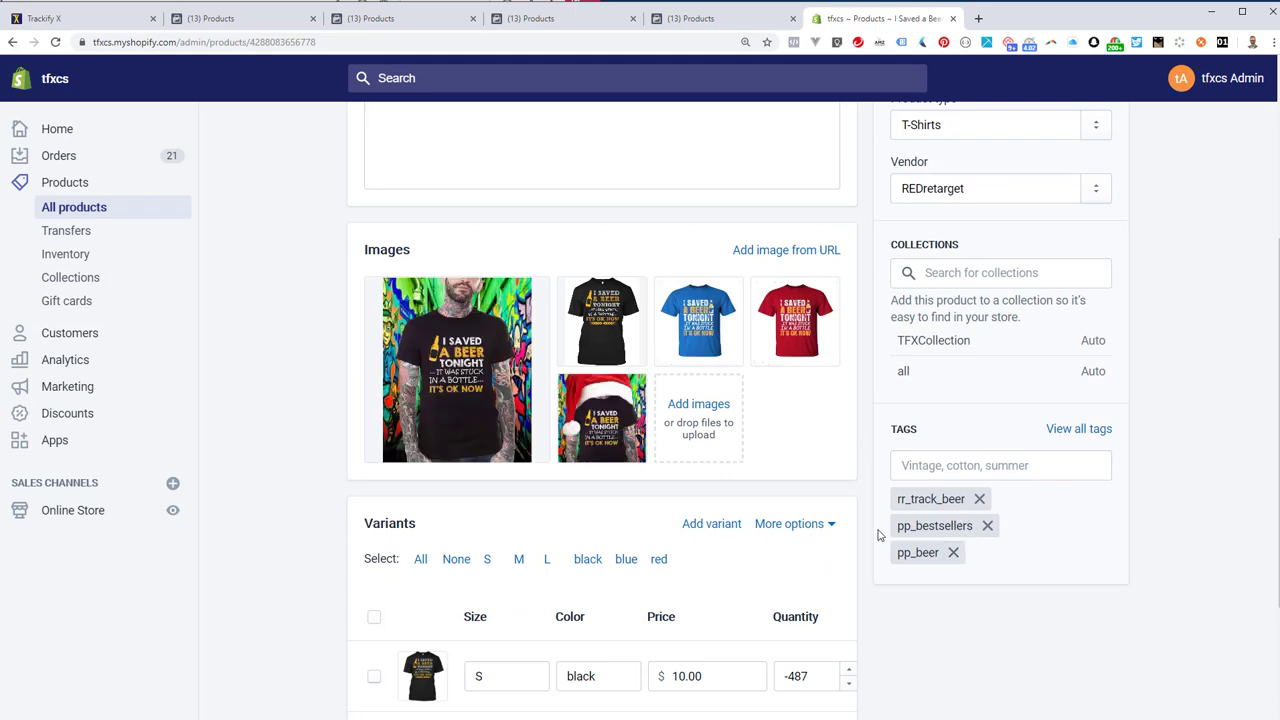
{"action": "scroll", "coordinate": [595, 229], "scroll_direction": "up", "scroll_amount": 3}
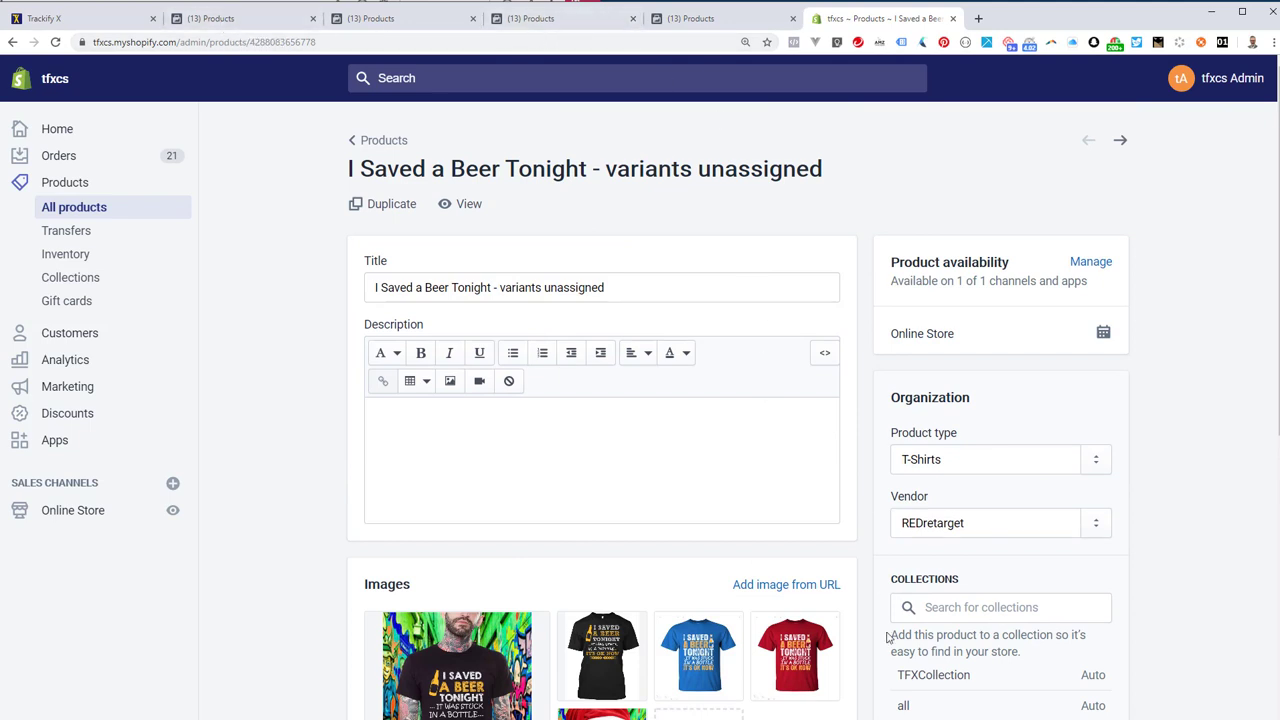
Step: Check the product sets of the 1101819 v0i1 catalog in Facebook and return to the Trackify X catalog list
{"action": "left_click", "coordinate": [100, 22]}
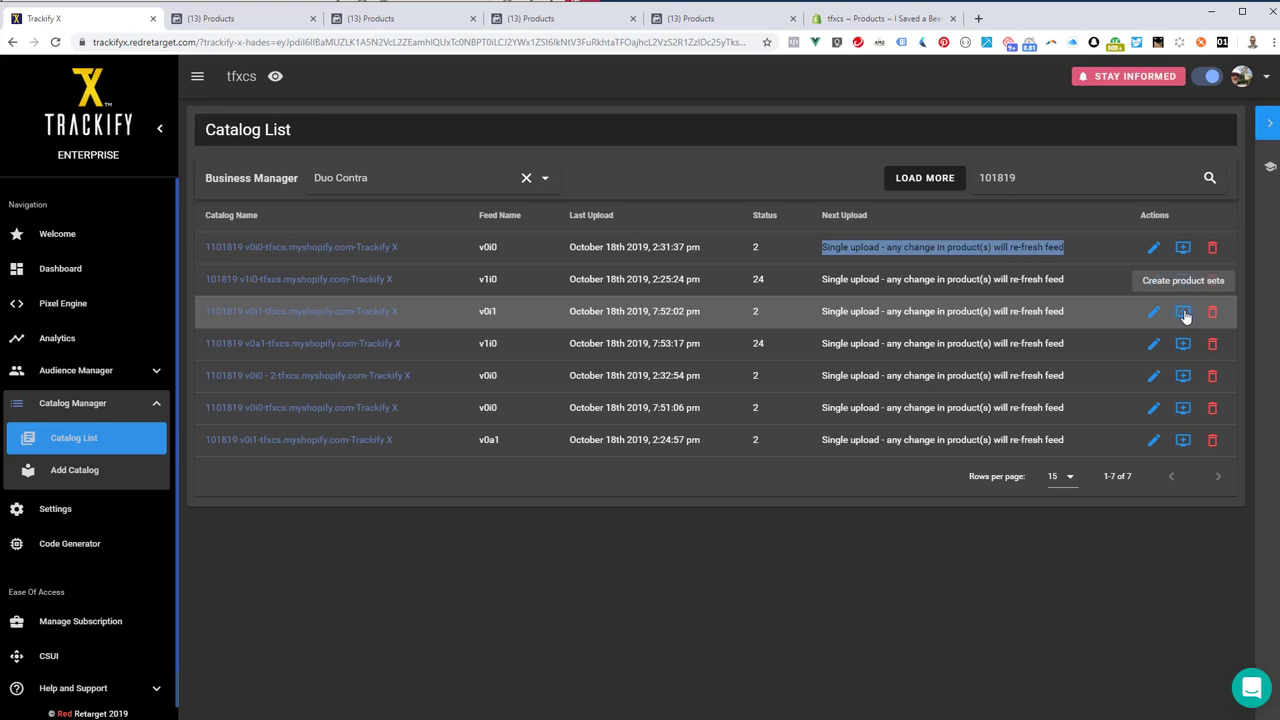
{"action": "left_click", "coordinate": [238, 18]}
{"action": "left_click", "coordinate": [389, 22]}
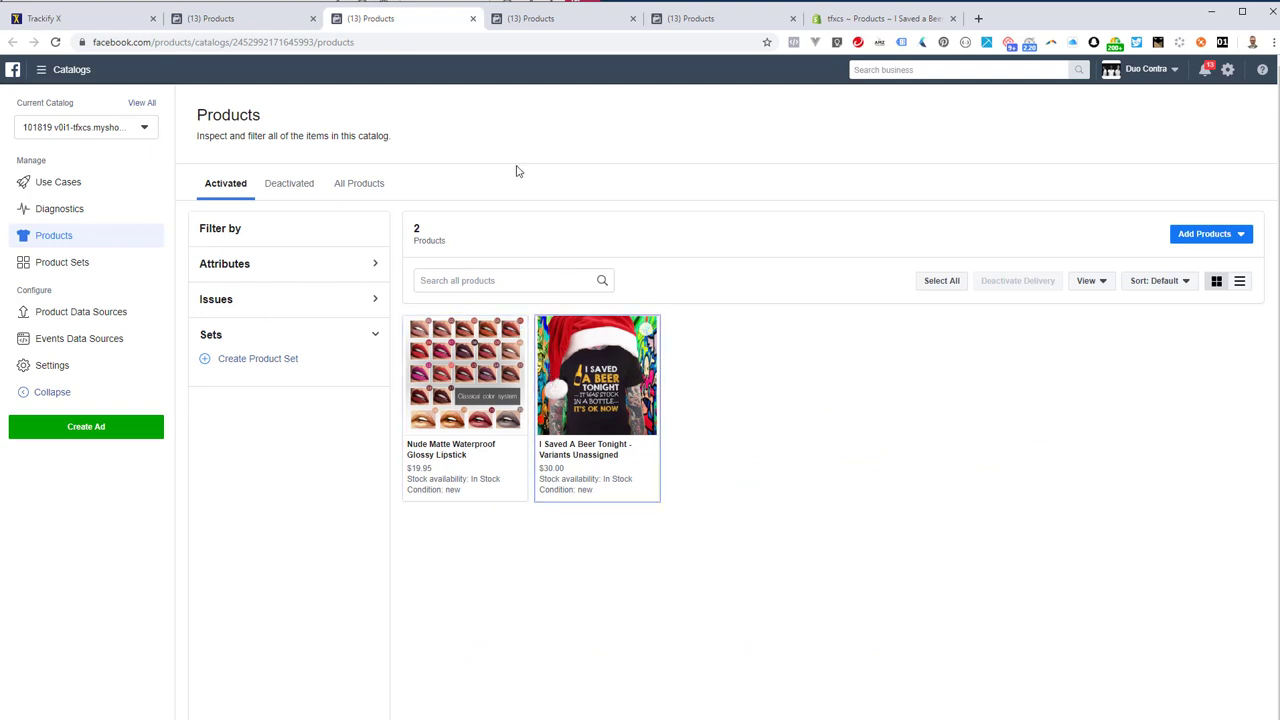
{"action": "left_click", "coordinate": [519, 22]}
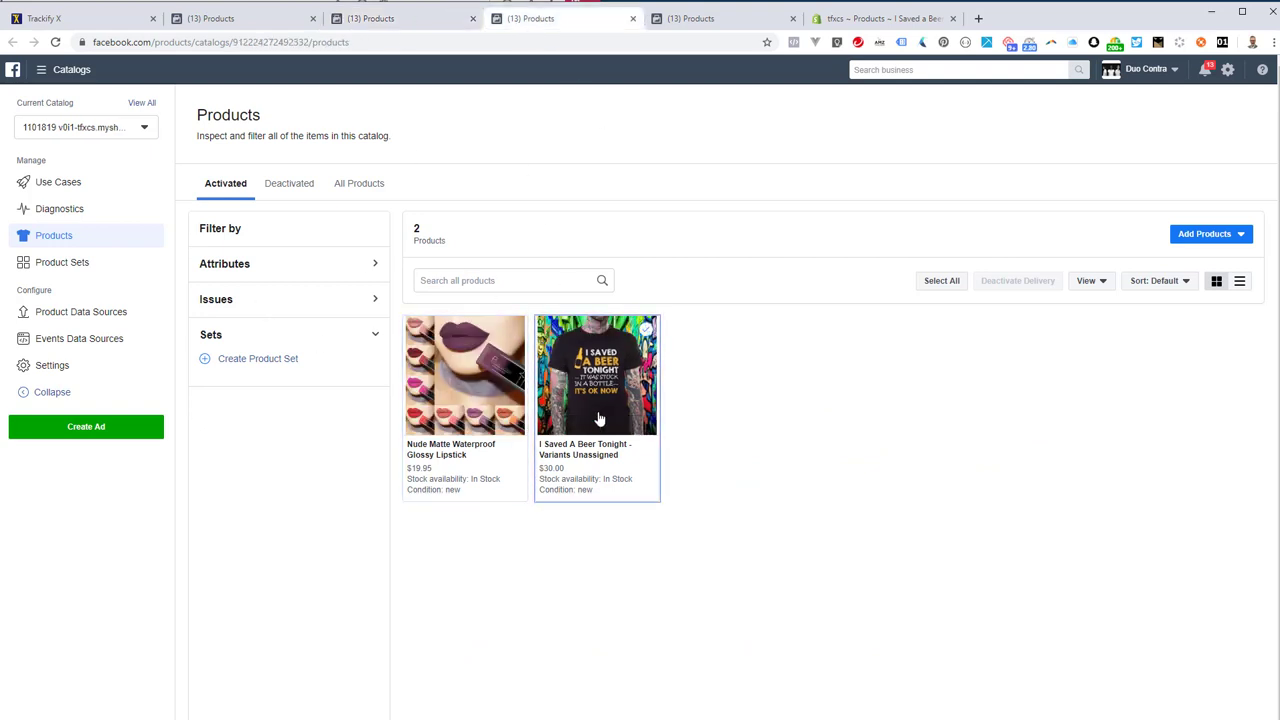
{"action": "left_click", "coordinate": [44, 268]}
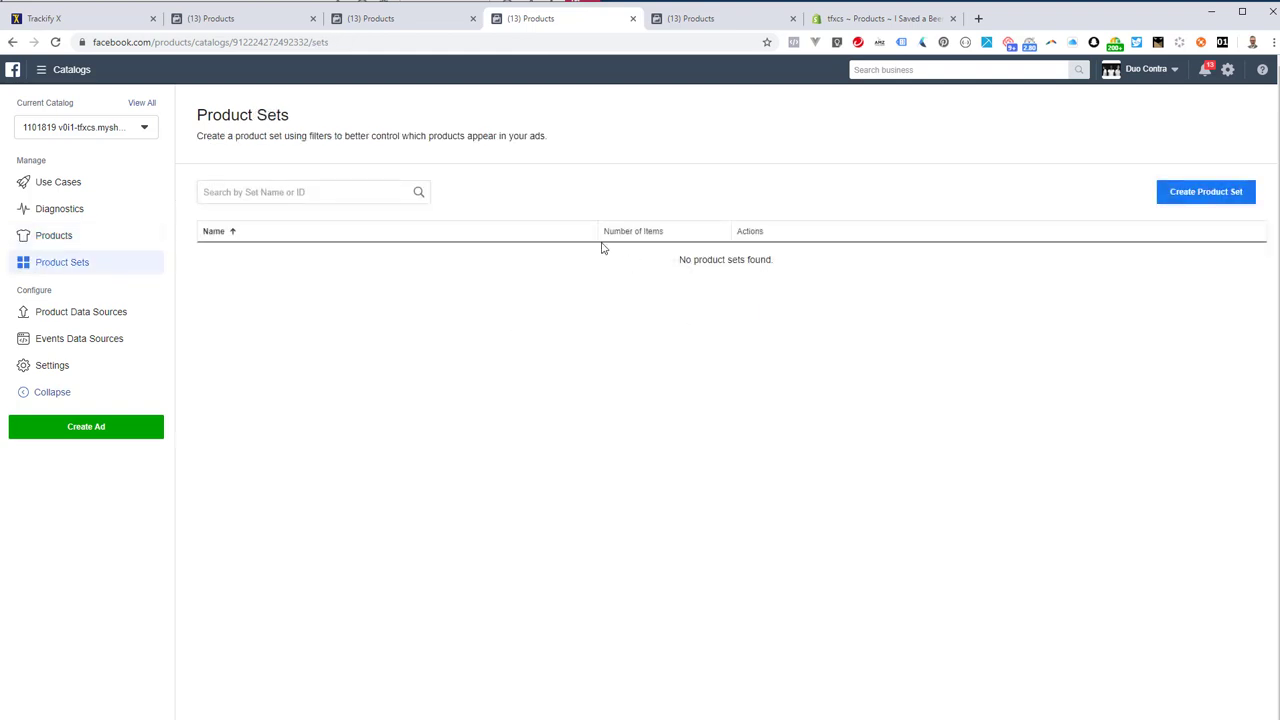
{"action": "left_click", "coordinate": [97, 19]}
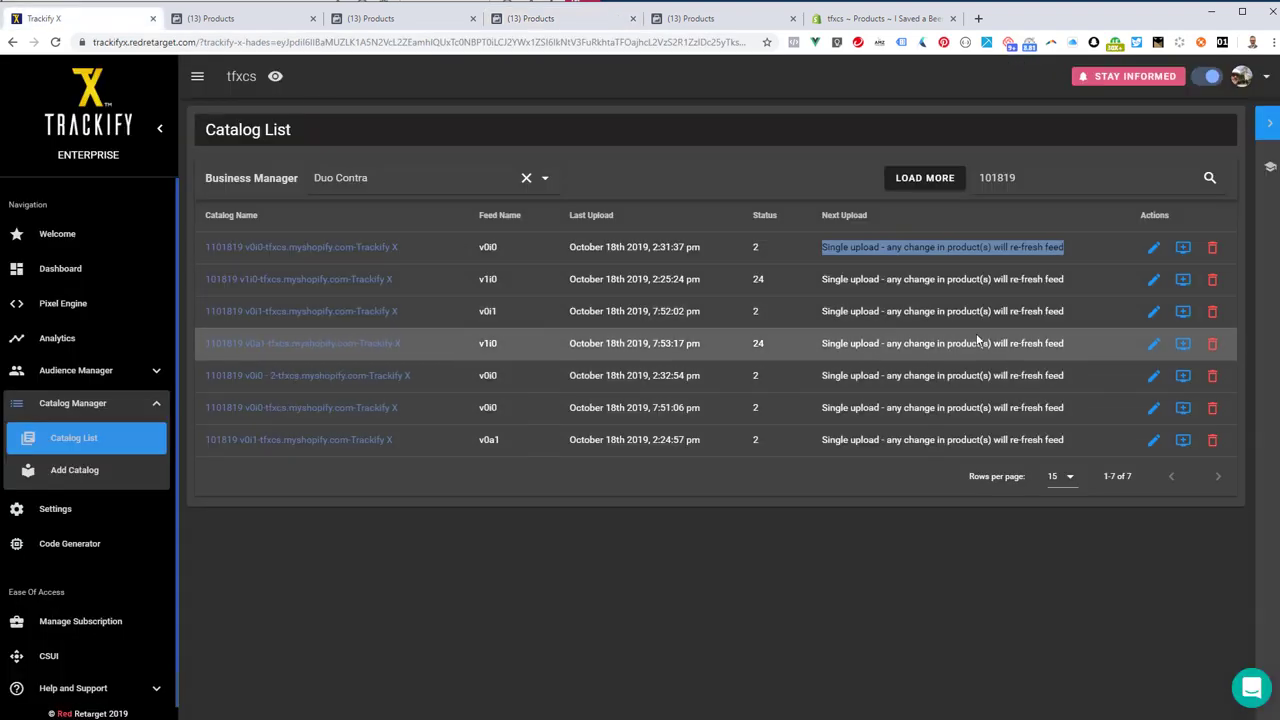
Step: Create product sets for the 1101819 v0i1 catalog in Trackify X and reload that catalog's Product Sets page in Facebook
{"action": "left_click", "coordinate": [1184, 315]}
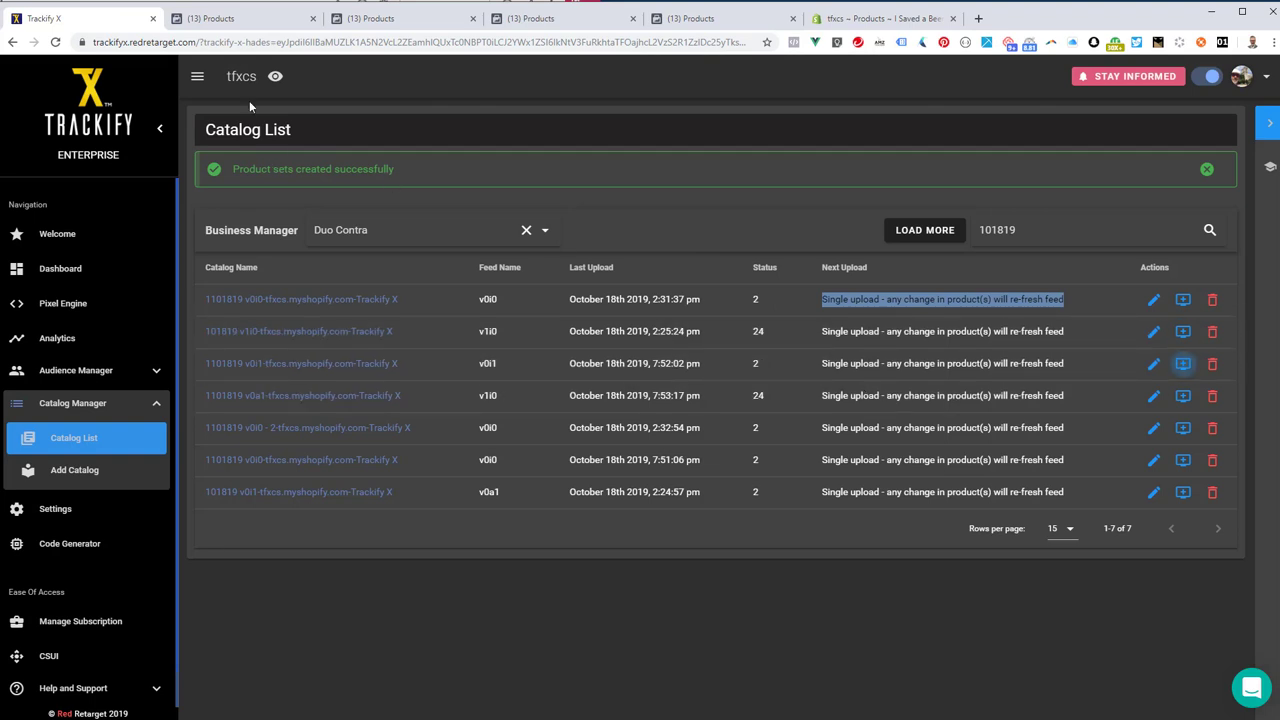
{"action": "left_click", "coordinate": [235, 20]}
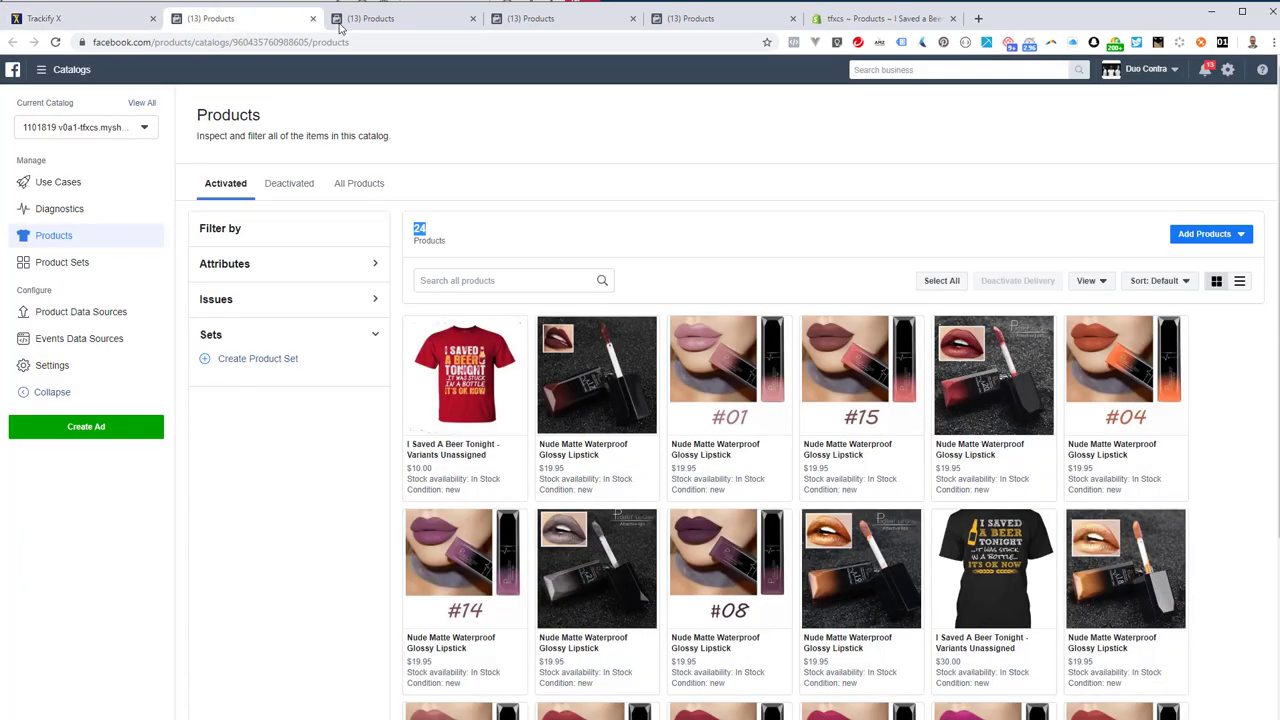
{"action": "left_click", "coordinate": [386, 21]}
{"action": "left_click", "coordinate": [547, 22]}
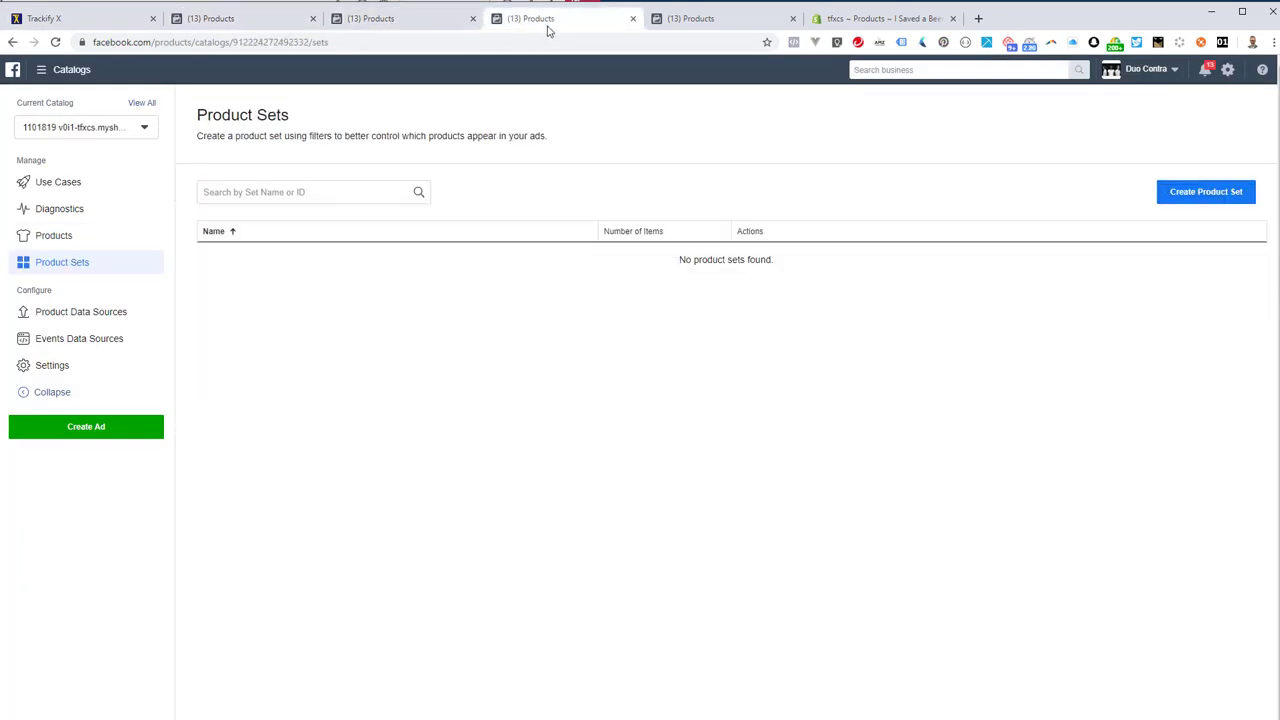
{"action": "left_click", "coordinate": [686, 22]}
{"action": "left_click", "coordinate": [586, 22]}
{"action": "left_click", "coordinate": [55, 43]}
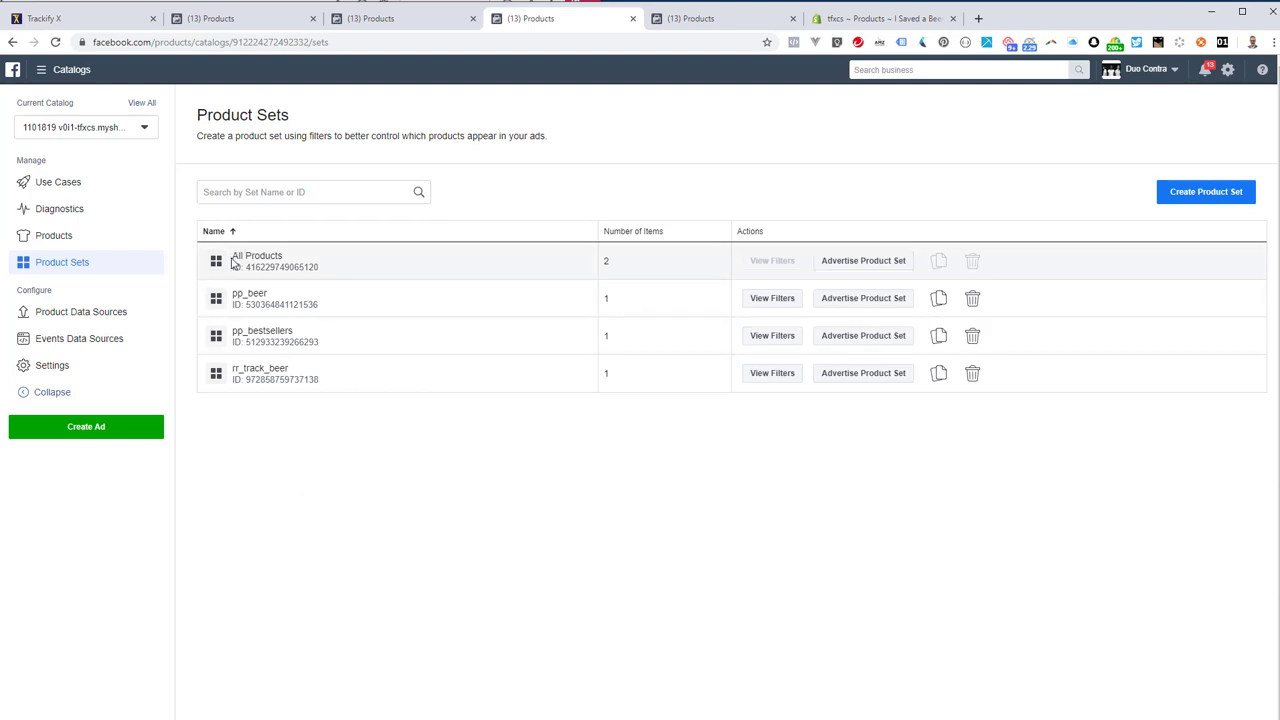
Step: Examine the names and item counts of the 1101819 v0i1 catalog's product sets, focusing on All Products and pp_beer
{"action": "left_click_drag", "start_coordinate": [233, 262], "coordinate": [305, 262]}
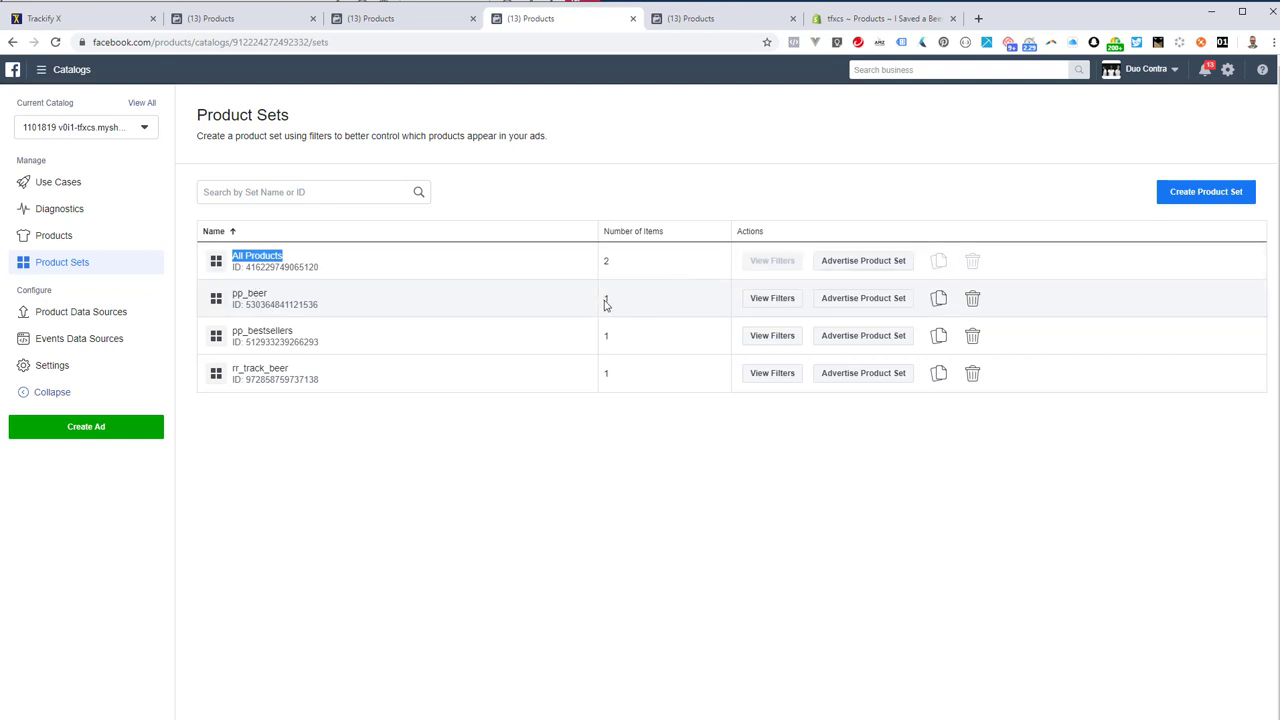
{"action": "left_click_drag", "start_coordinate": [604, 304], "coordinate": [614, 304]}
{"action": "left_click_drag", "start_coordinate": [234, 293], "coordinate": [270, 298]}
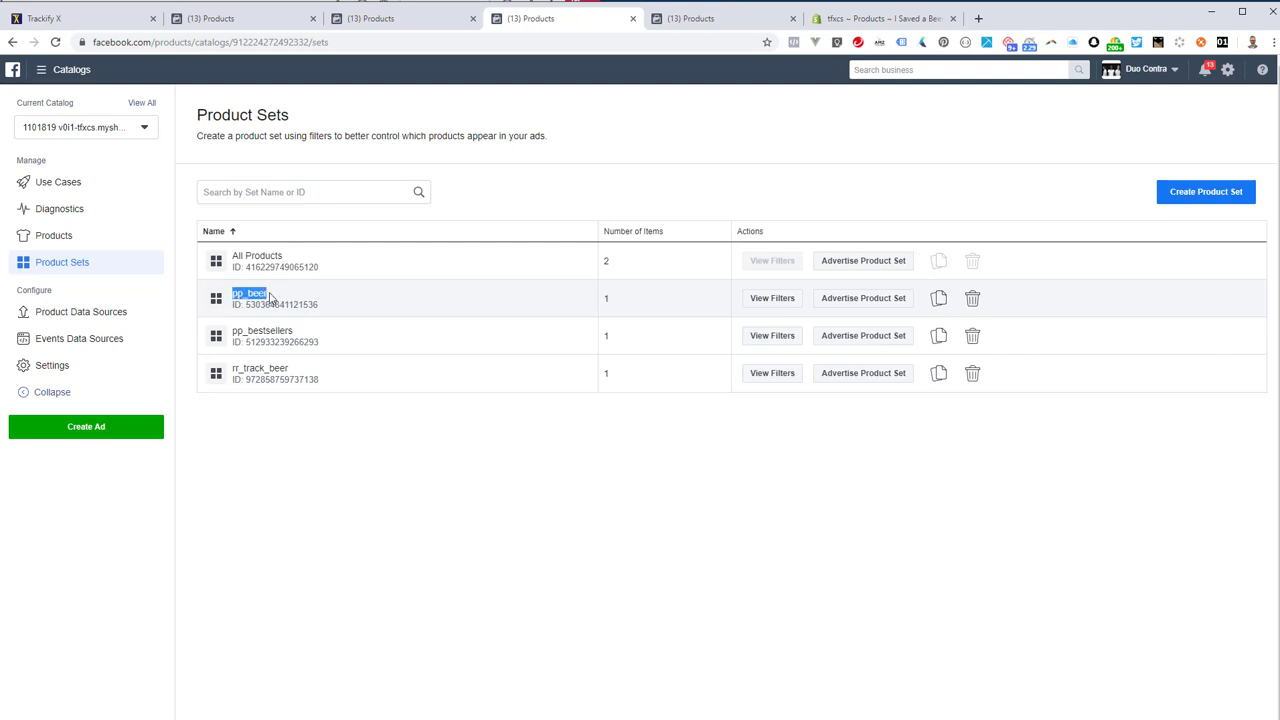
{"action": "left_click", "coordinate": [261, 304]}
{"action": "left_click_drag", "start_coordinate": [233, 297], "coordinate": [293, 300]}
Step: Compare the 1101819 v0a1 catalog's products with the v0i1 catalog's product sets in Facebook and return to Trackify X
{"action": "key", "text": "ctrl+2"}
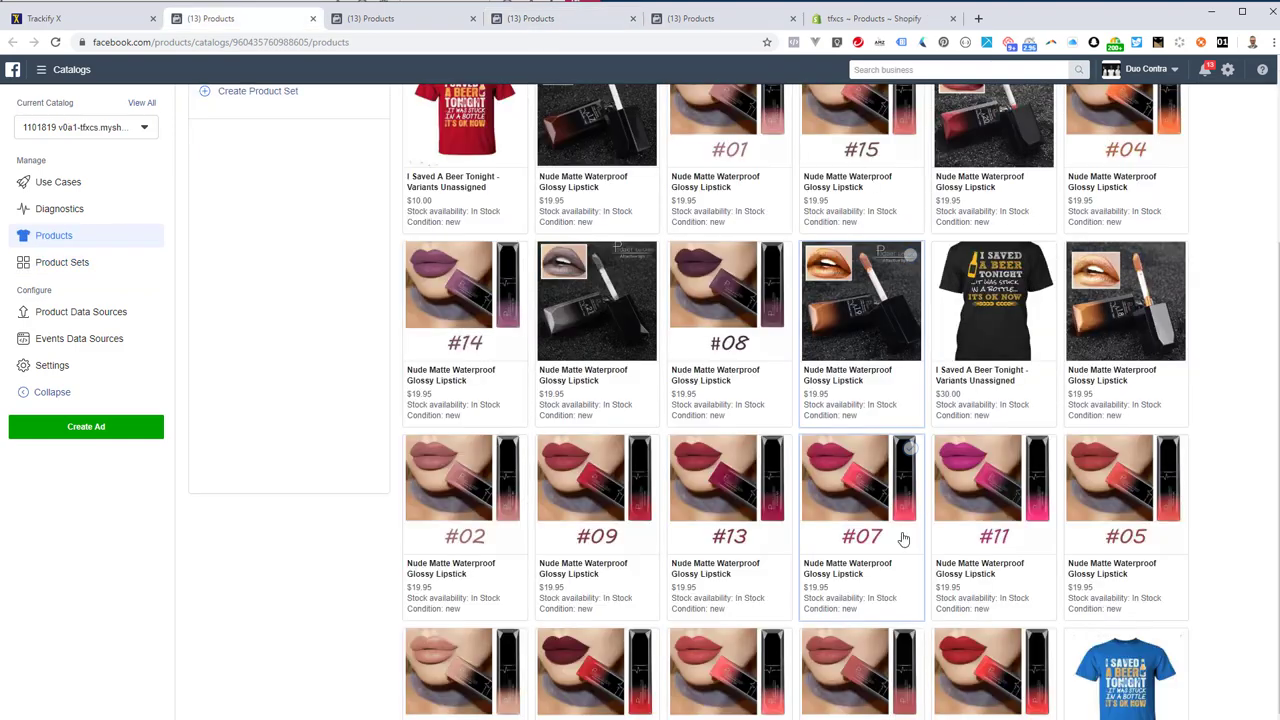
{"action": "scroll", "coordinate": [612, 140], "scroll_direction": "up", "scroll_amount": 3}
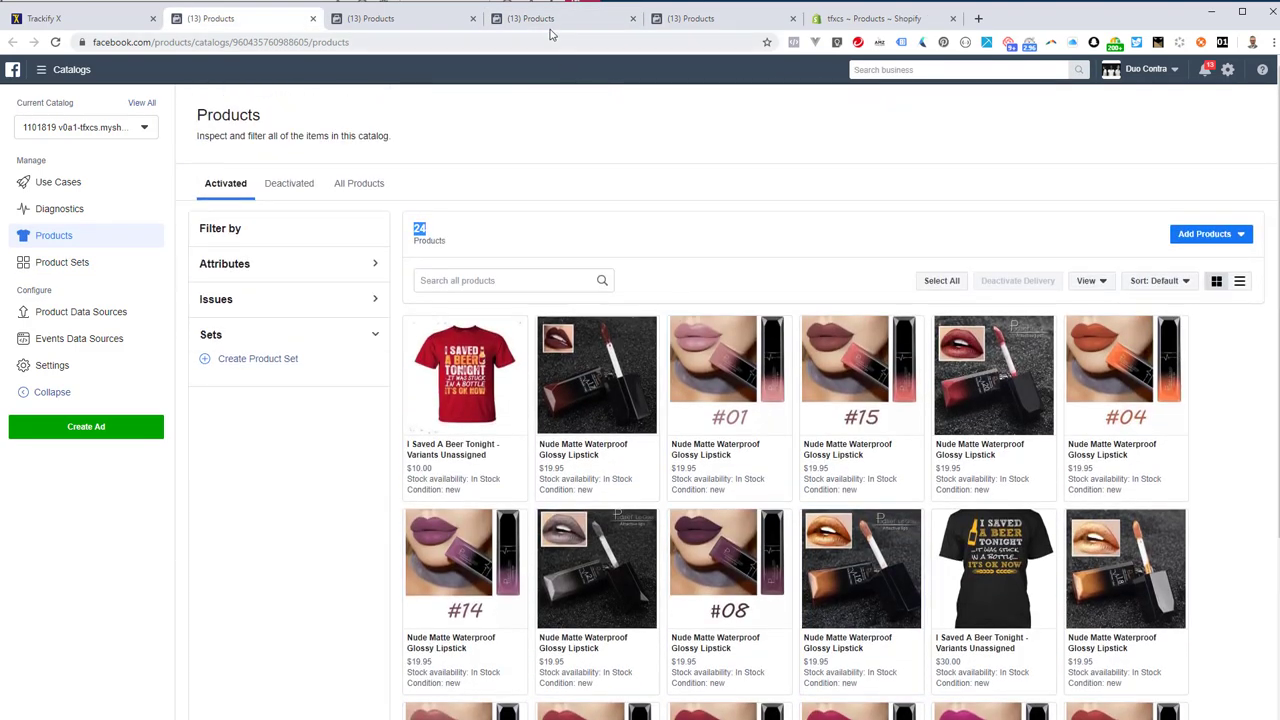
{"action": "left_click", "coordinate": [548, 20]}
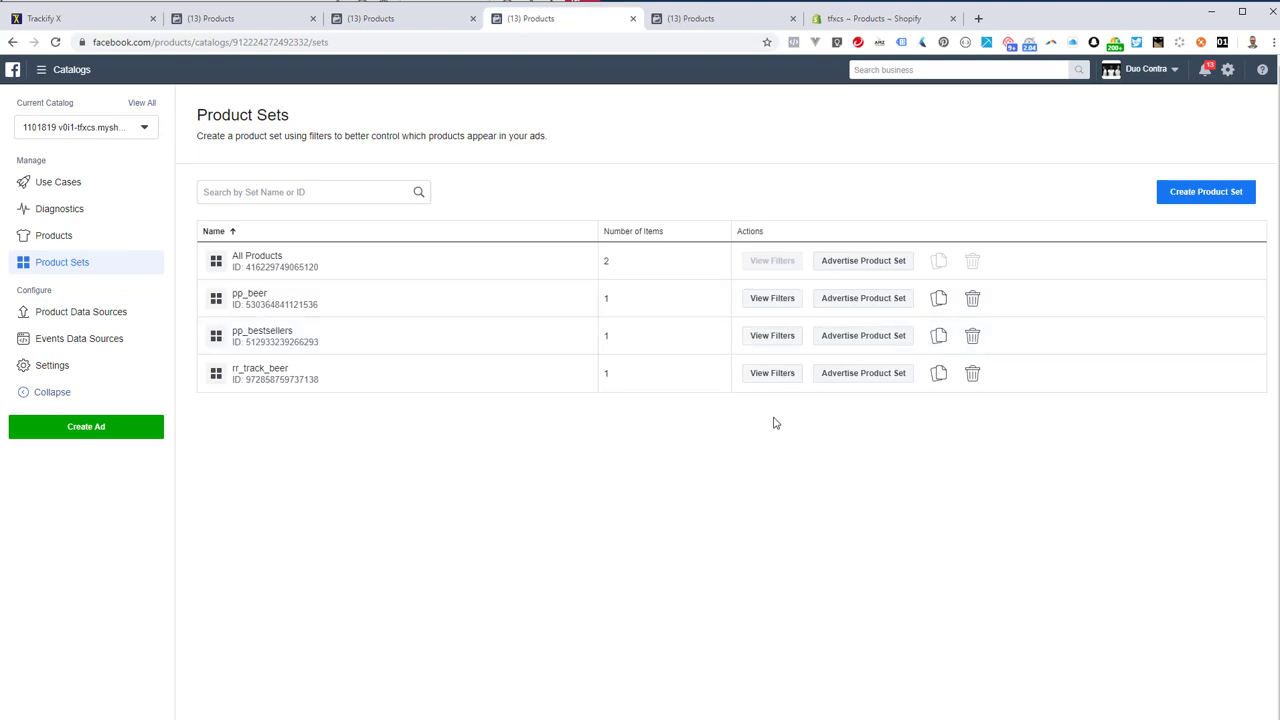
{"action": "key", "text": "ctrl+1"}
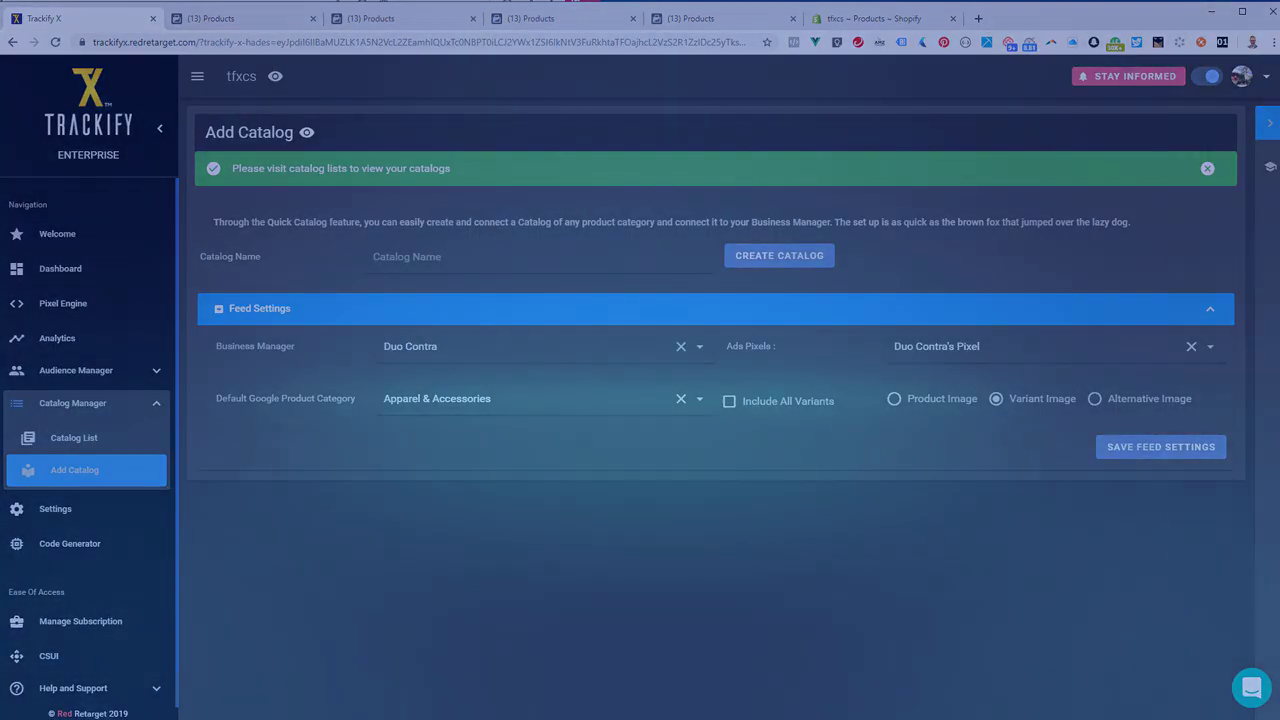